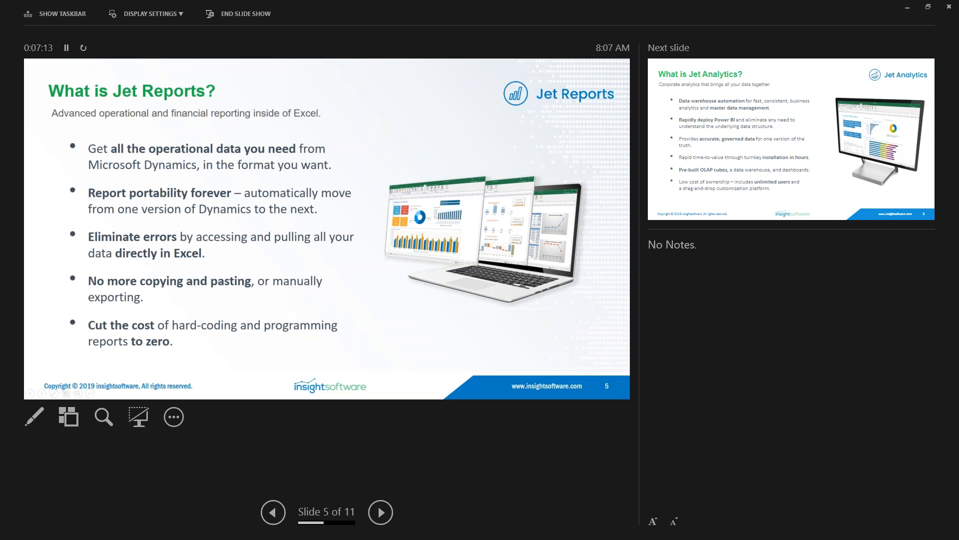
Switch from the slide presentation to the Jet_IS-CONSOL_ workbook in Excel.
key("Left")
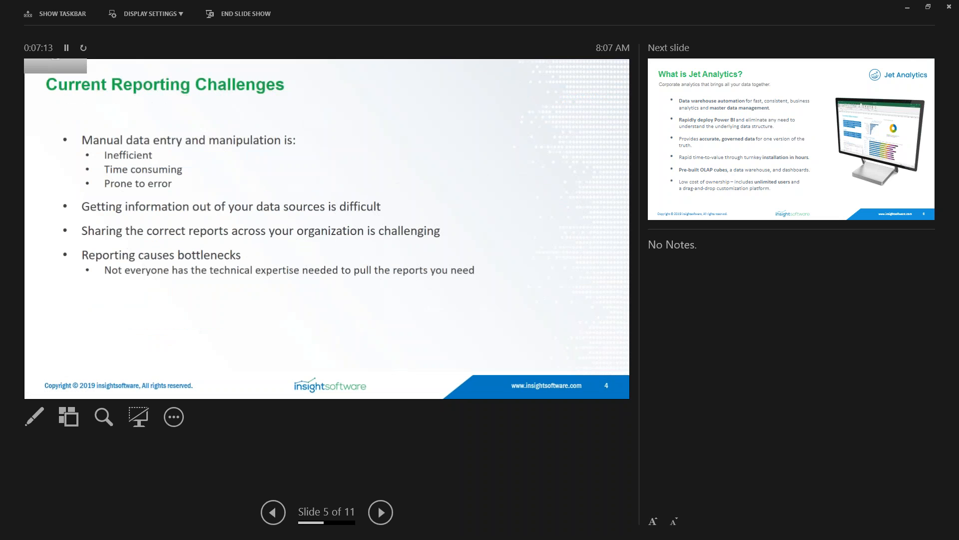
key("alt+Tab")
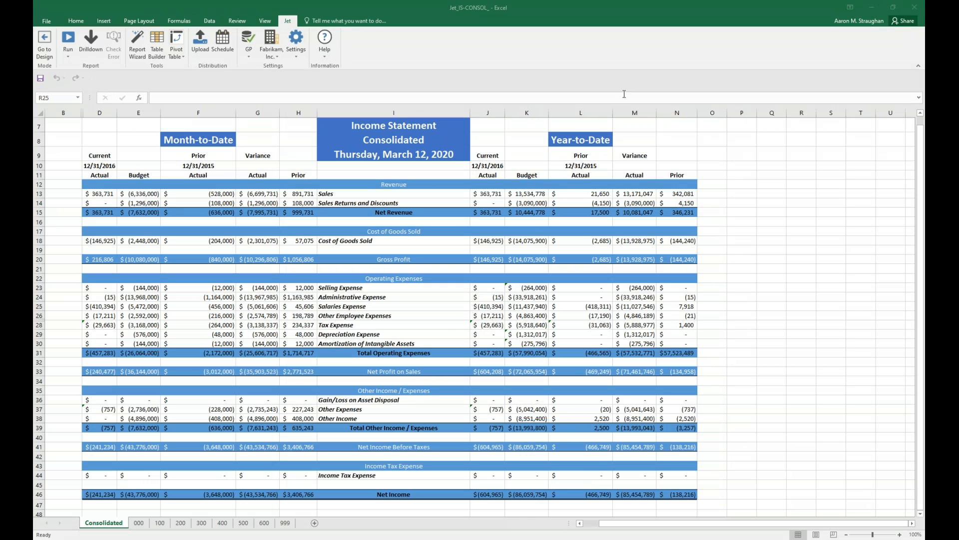
left_click(511, 8)
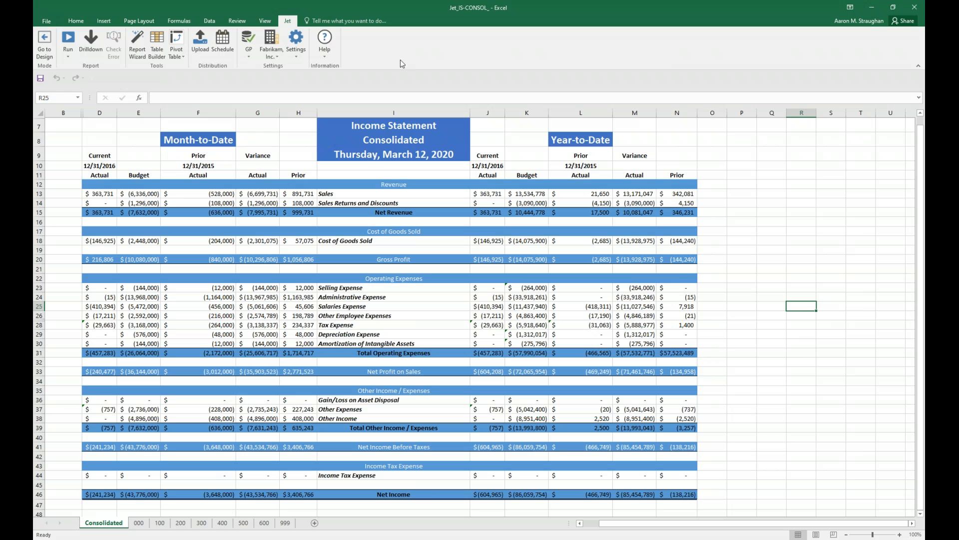
left_click(848, 211)
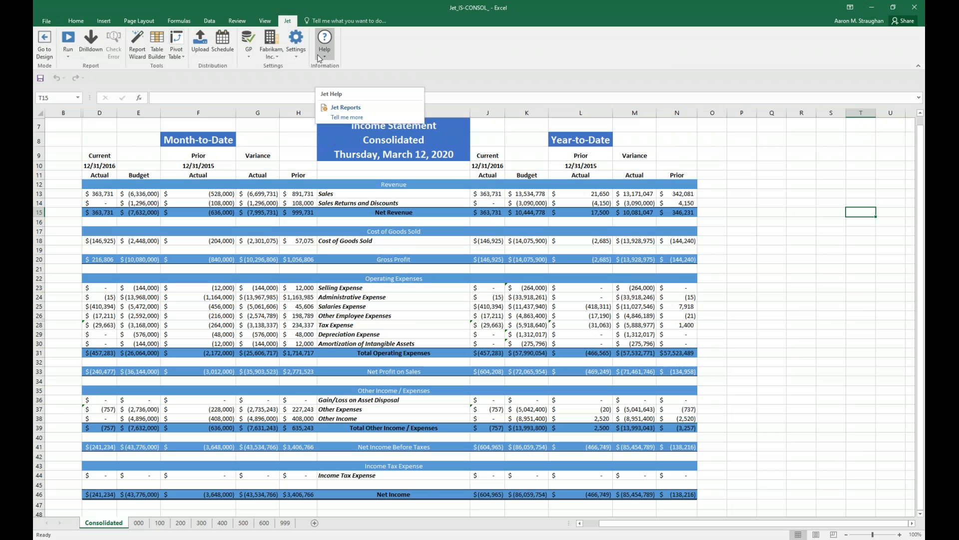
Review the Jet report's run options and look over the consolidated income statement.
left_click(68, 54)
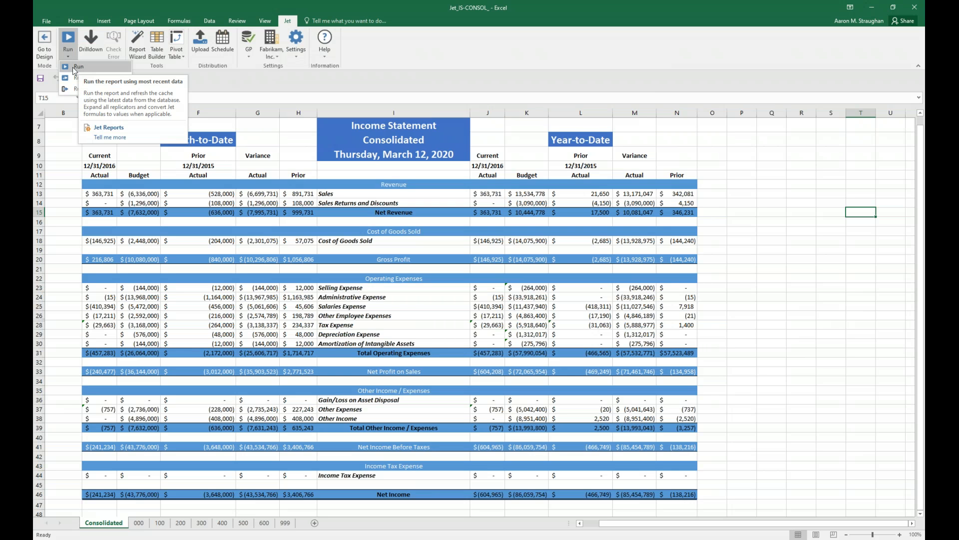
left_click(74, 67)
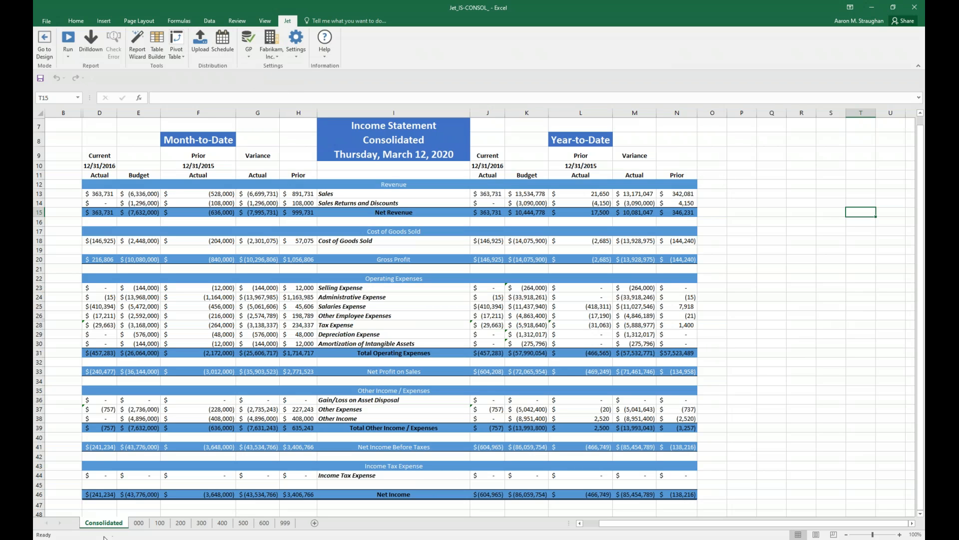
left_click(832, 326)
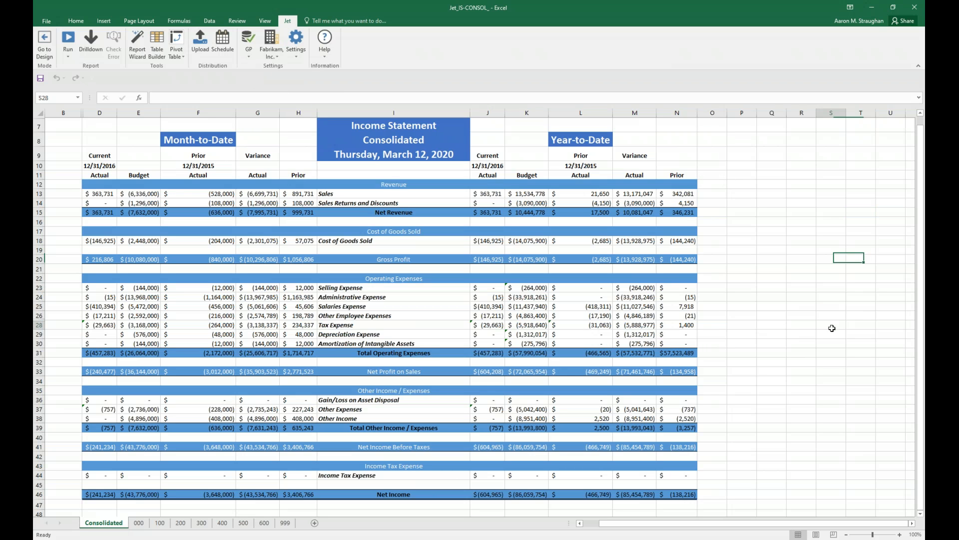
scroll(793, 317, "down", 1)
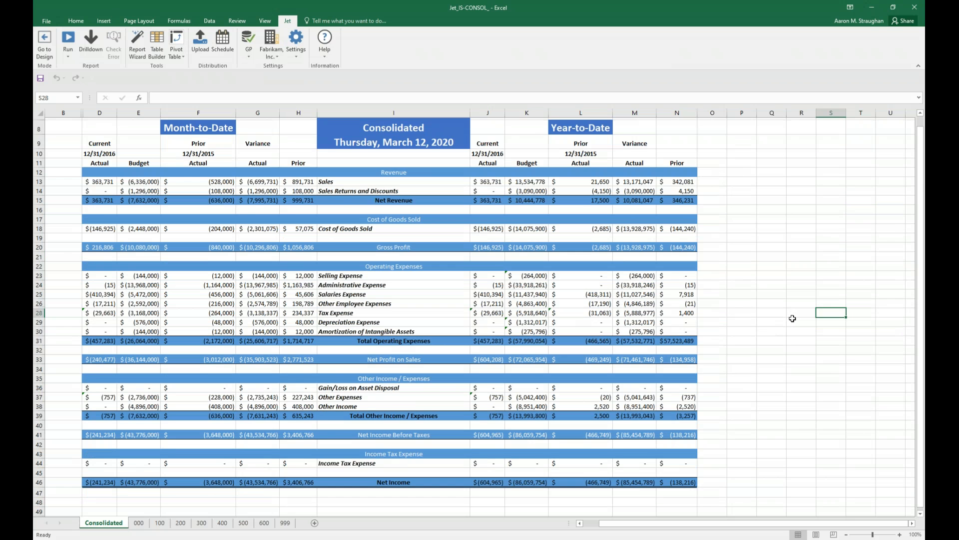
scroll(793, 319, "down", 3)
scroll(787, 329, "up", 4)
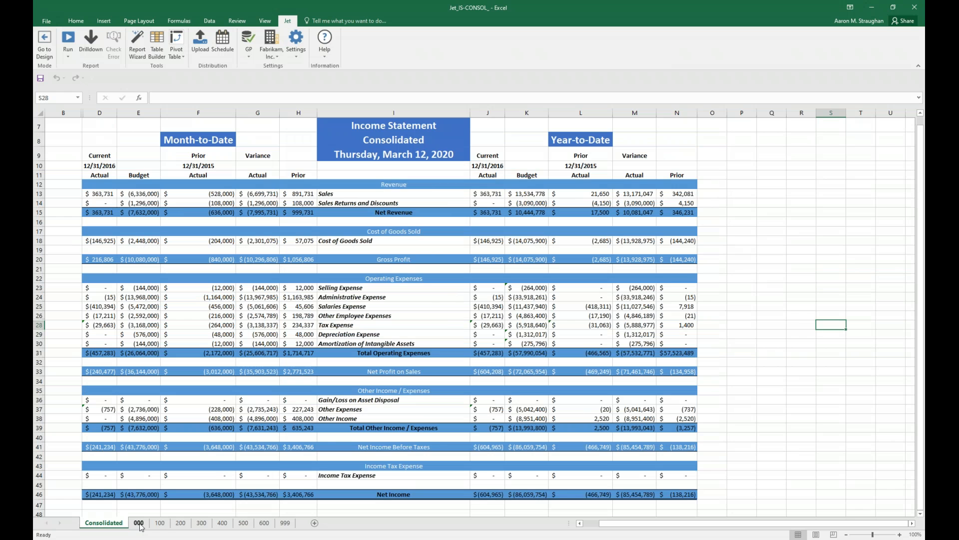
Examine the income statement sheets for segments 000, 100, 200, 300 and 400, and return to the Consolidated sheet.
left_click(140, 523)
left_click(161, 524)
left_click(180, 524)
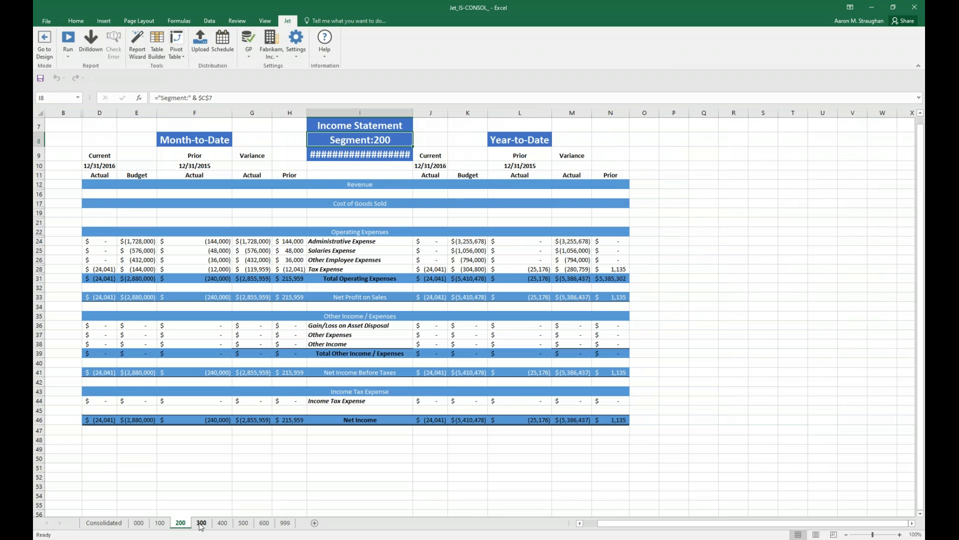
left_click(200, 525)
left_click(217, 526)
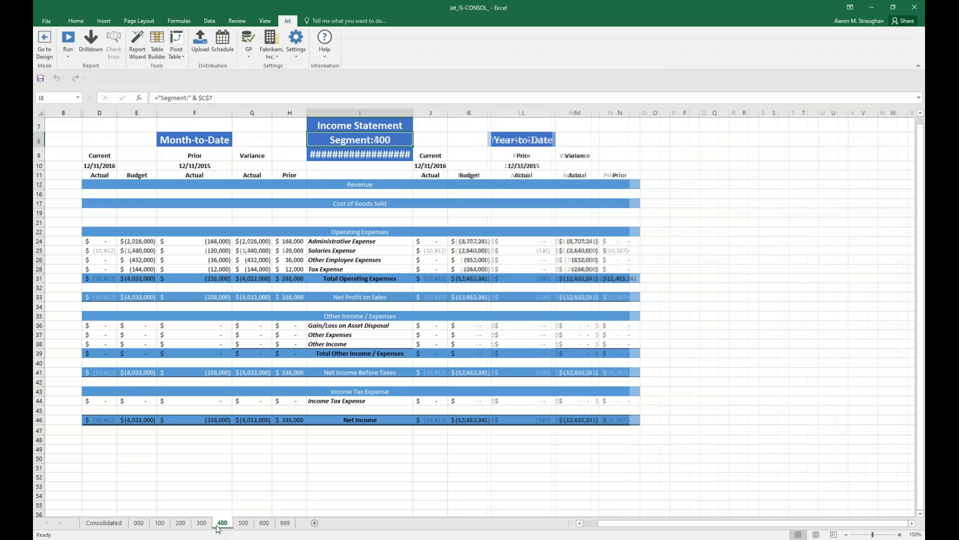
left_click(107, 523)
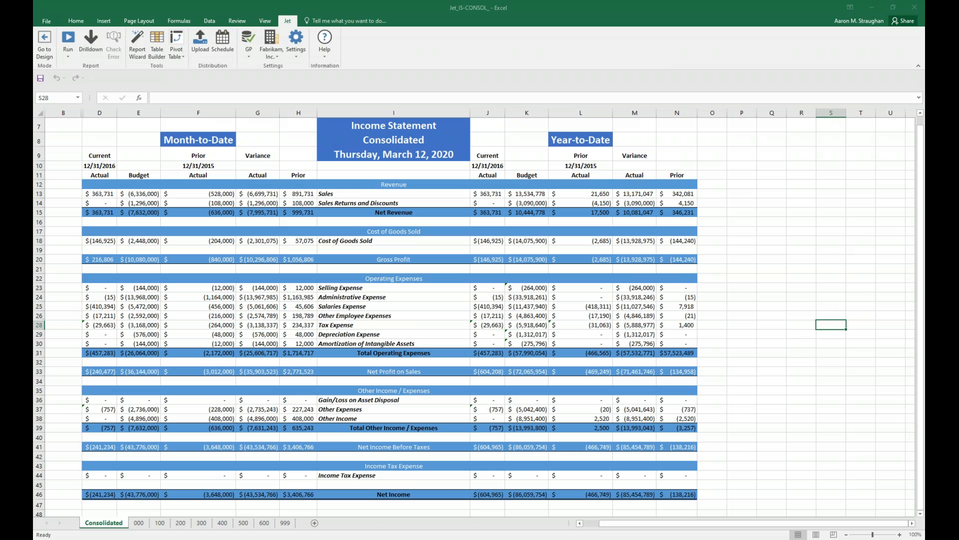
Switch to the NB108 - Jet Budgets workbook and examine the January Actual/Budget heading formula in cell E13.
mouse_move(317, 539)
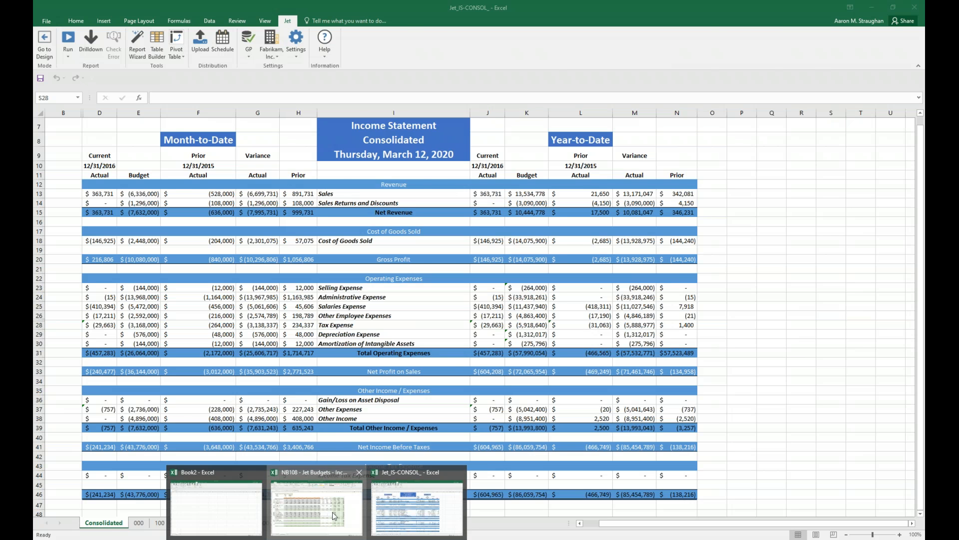
left_click(332, 514)
left_click(819, 266)
left_click(184, 176)
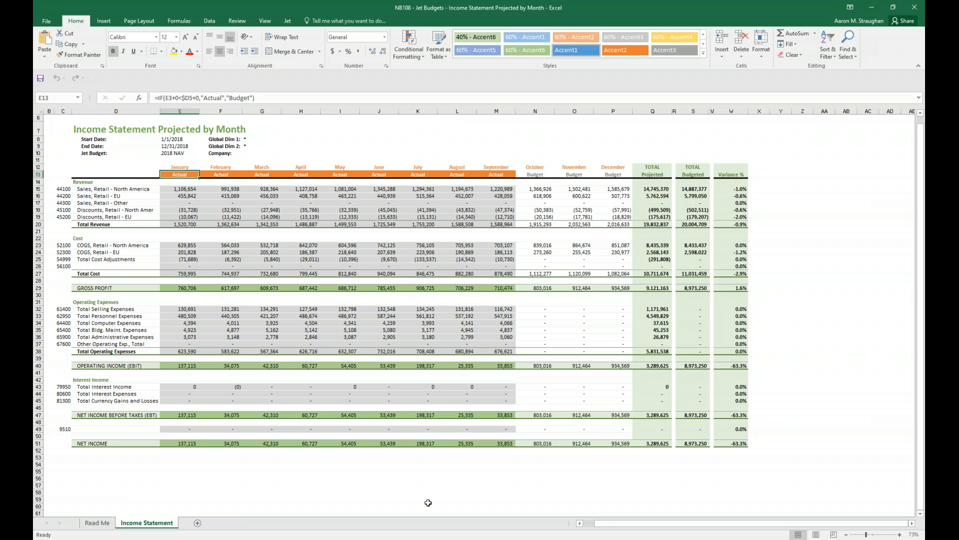
Switch to the empty Book2 workbook and check the available Jet data sources and functions.
left_click(317, 539)
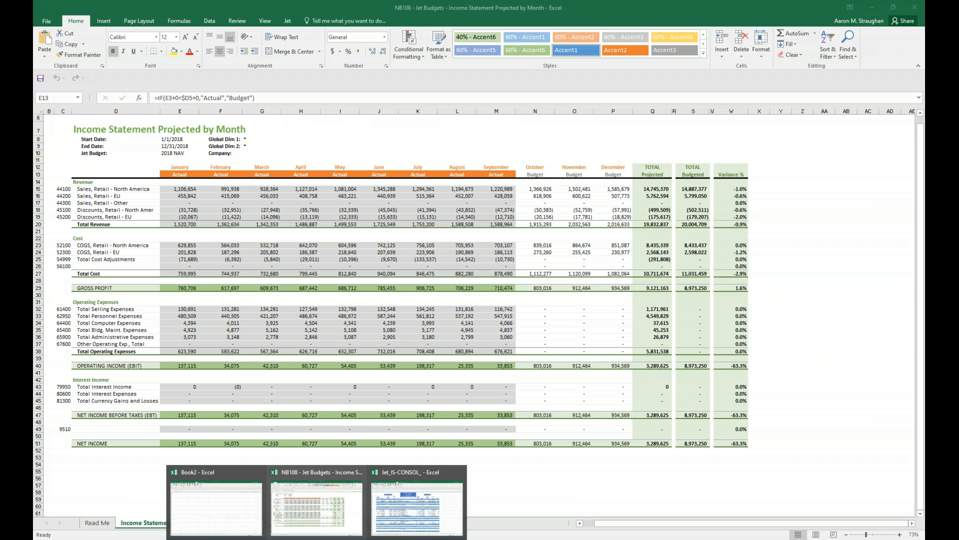
left_click(215, 507)
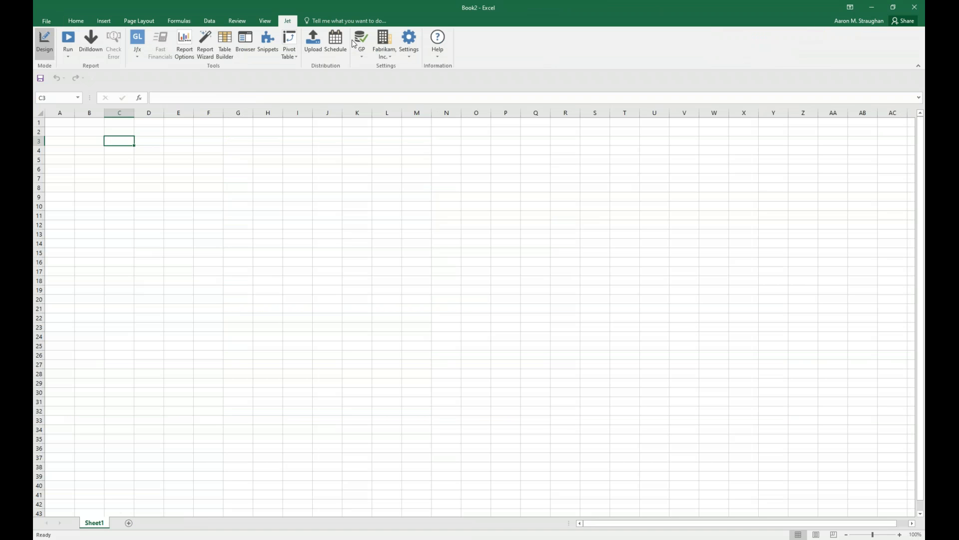
left_click(365, 54)
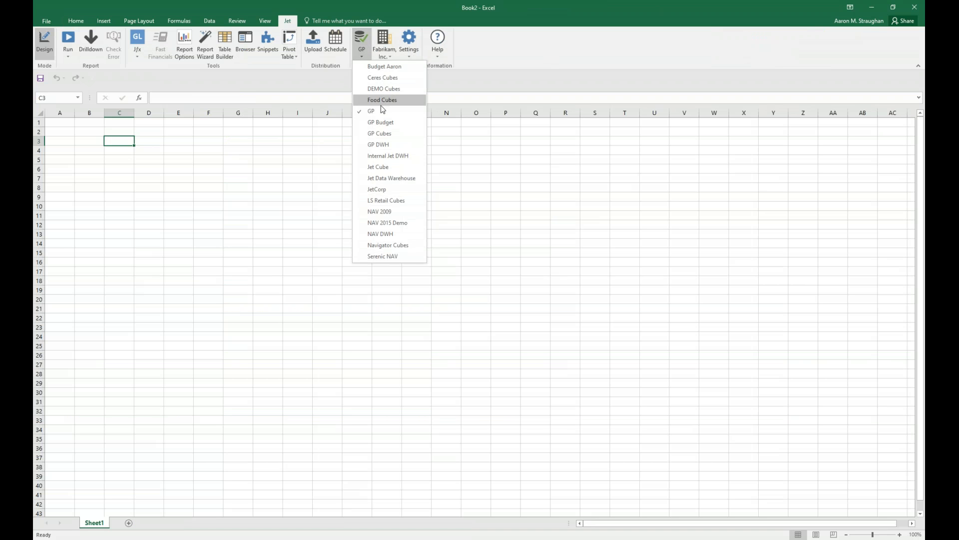
left_click(517, 71)
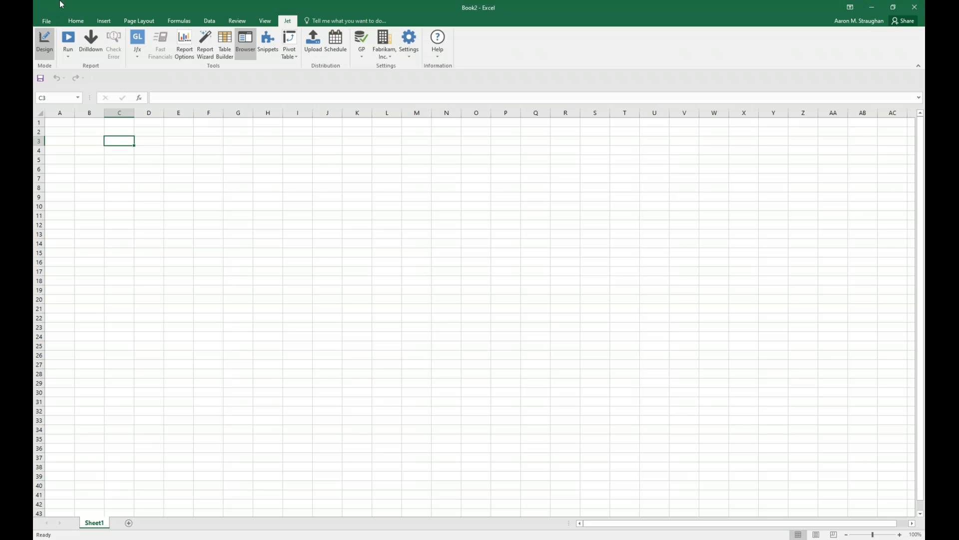
left_click(138, 56)
left_click(263, 235)
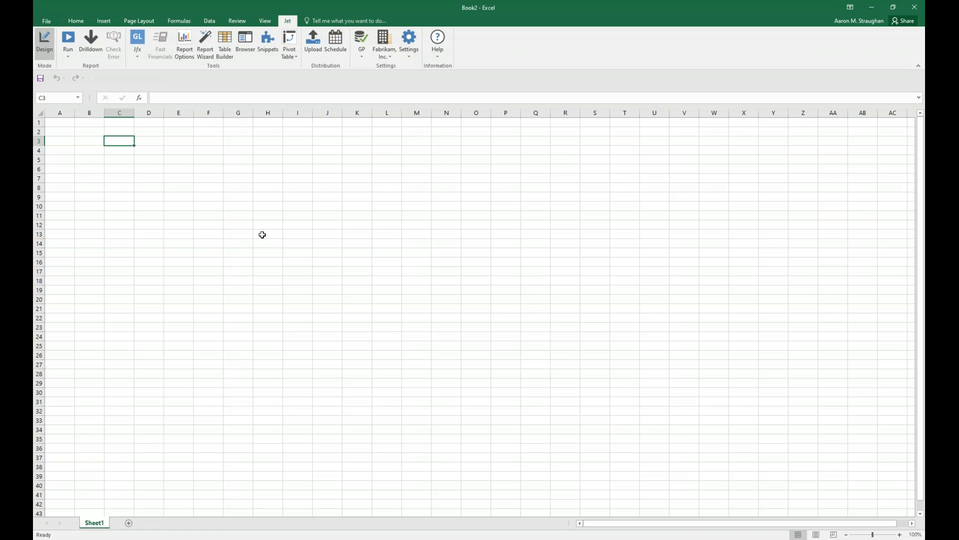
Enter the start period January 2014 in cell C3 and the end period April 2014 in C4.
type("Jan-2014")
key("Return")
type("4/2014")
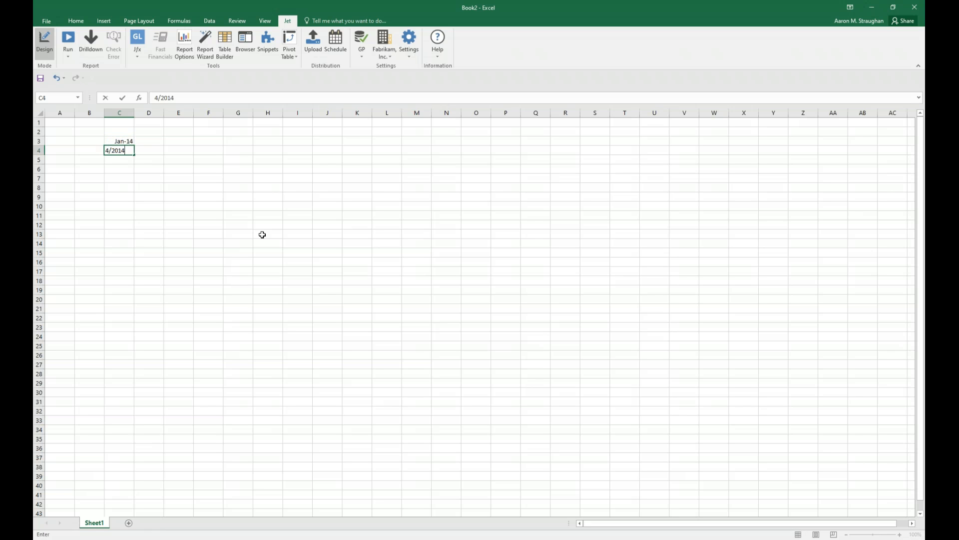
key("Return")
key("Return")
Insert a Jet GL function in cell C6 with Where set to Sheets and What set to Segment1.
left_click(139, 56)
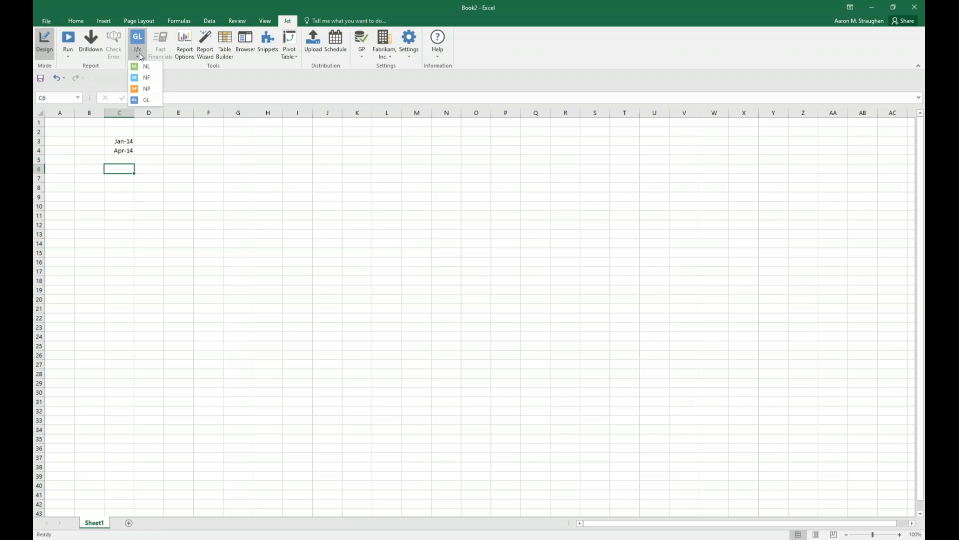
left_click(287, 64)
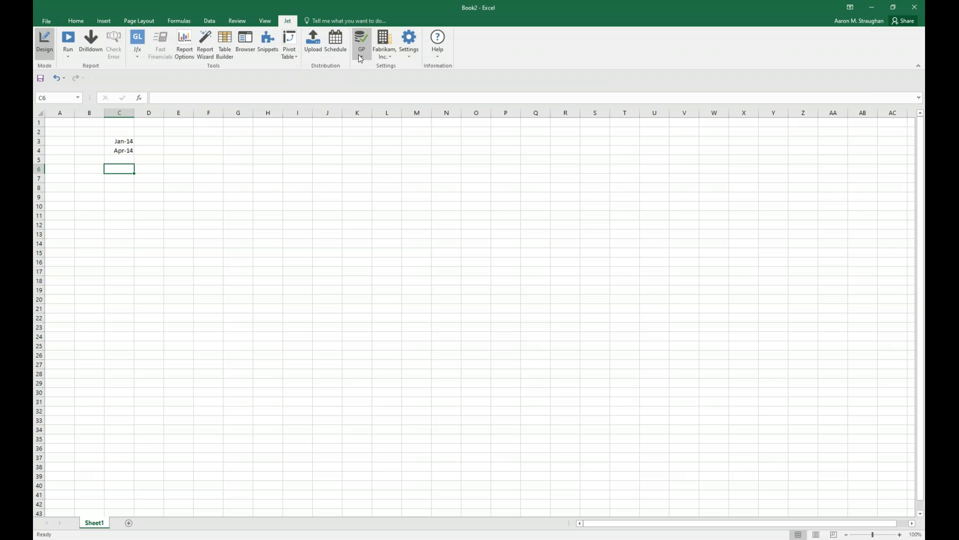
left_click(137, 54)
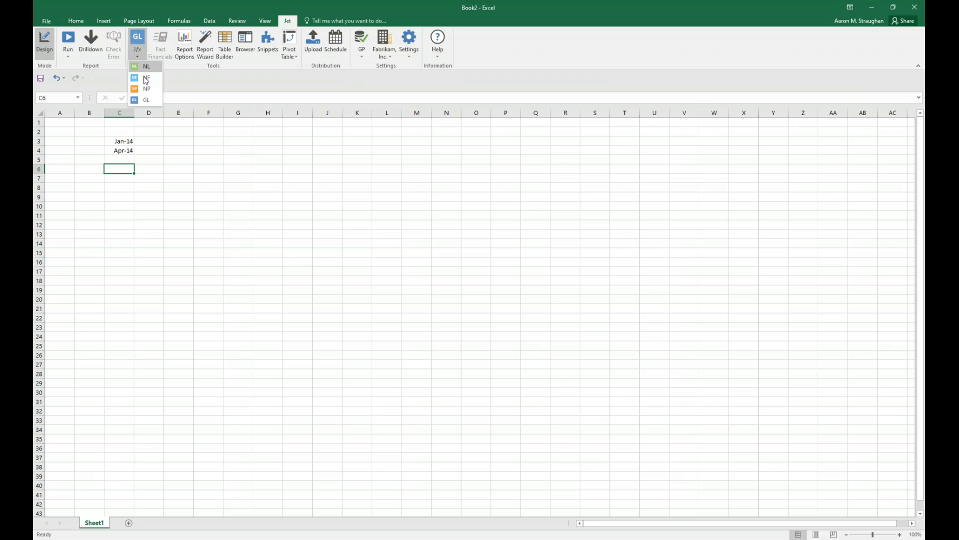
left_click(146, 79)
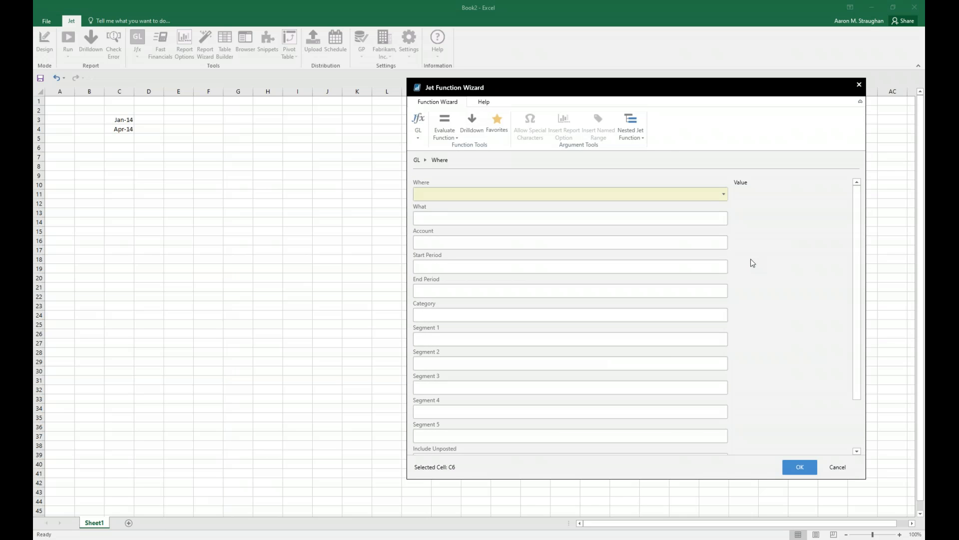
left_click(726, 197)
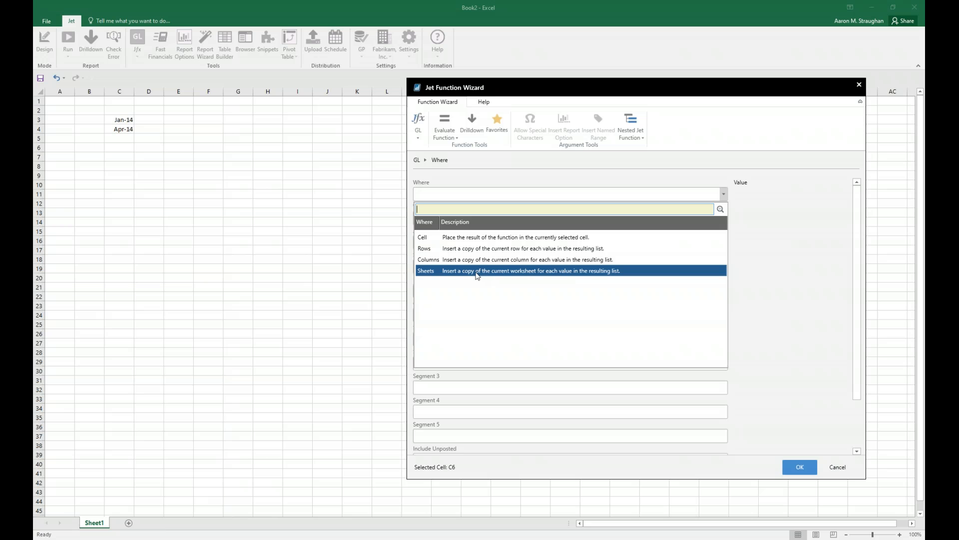
left_click(428, 272)
left_click(475, 218)
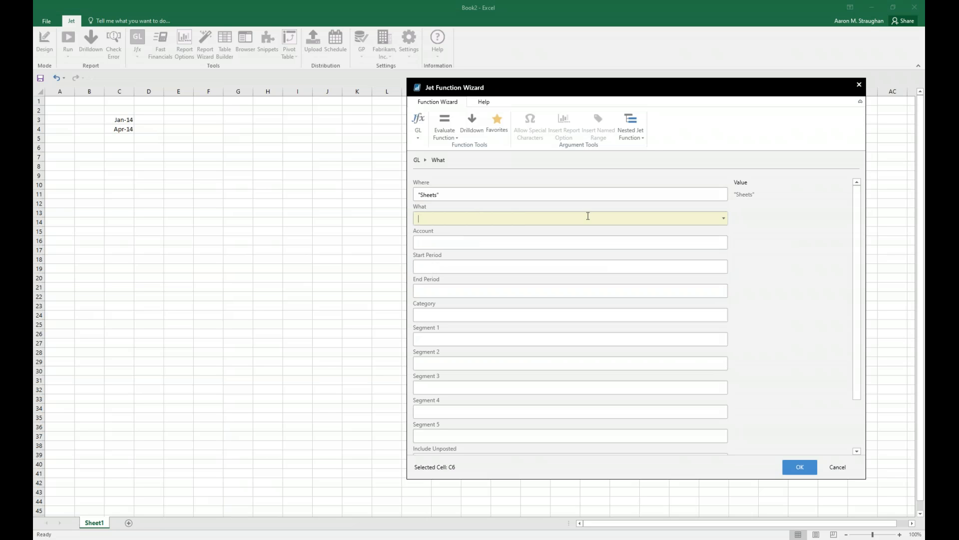
left_click(724, 219)
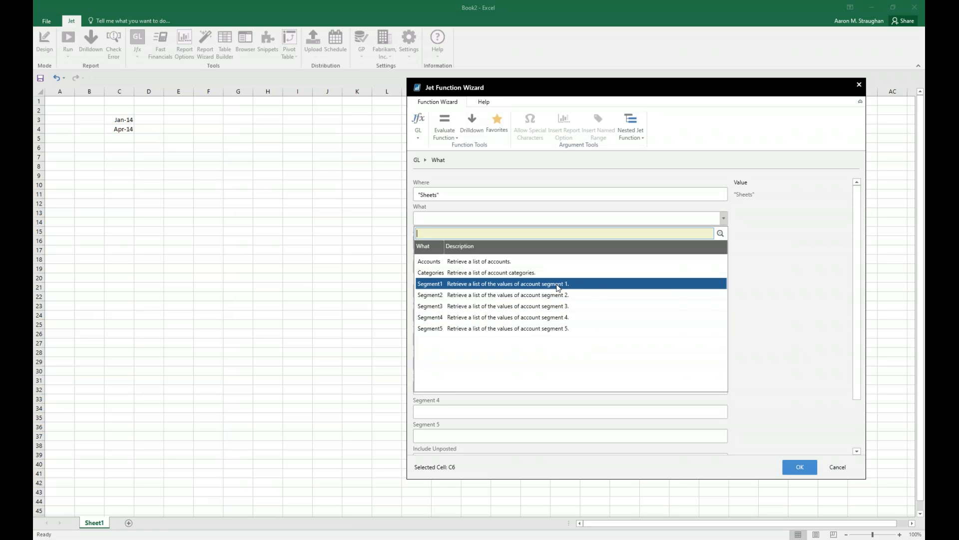
left_click(557, 285)
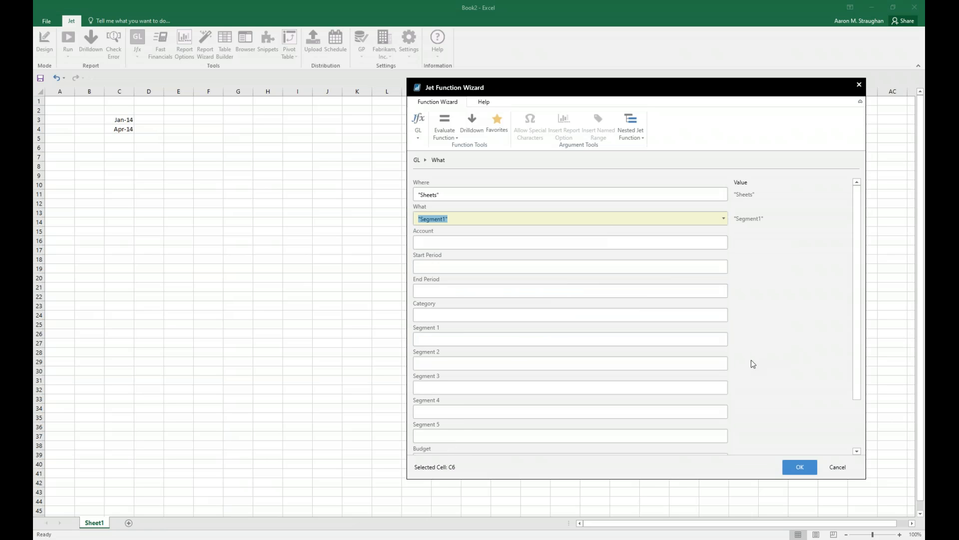
left_click(799, 465)
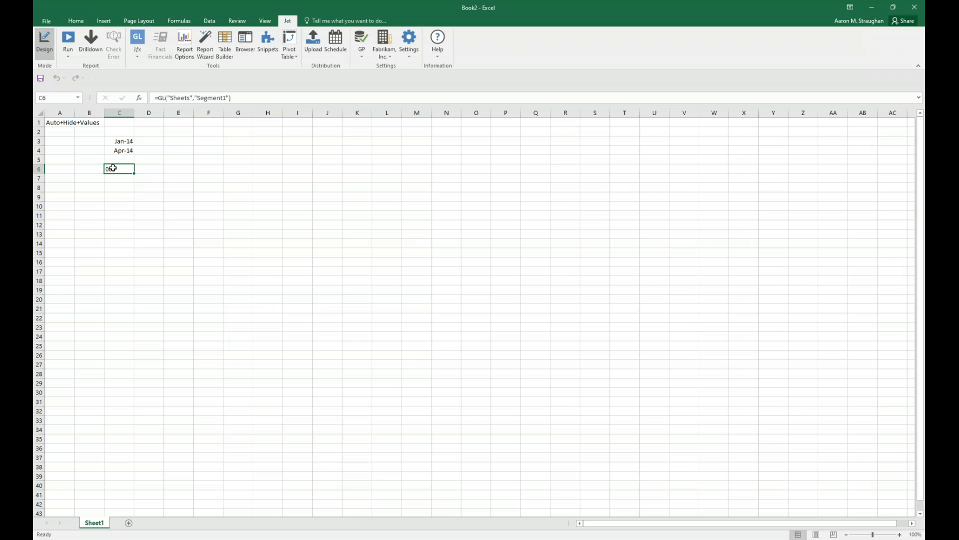
Enter the column headings Account Number, Name, Balance, Budget and Variance in cells C8 to G8.
left_click(111, 187)
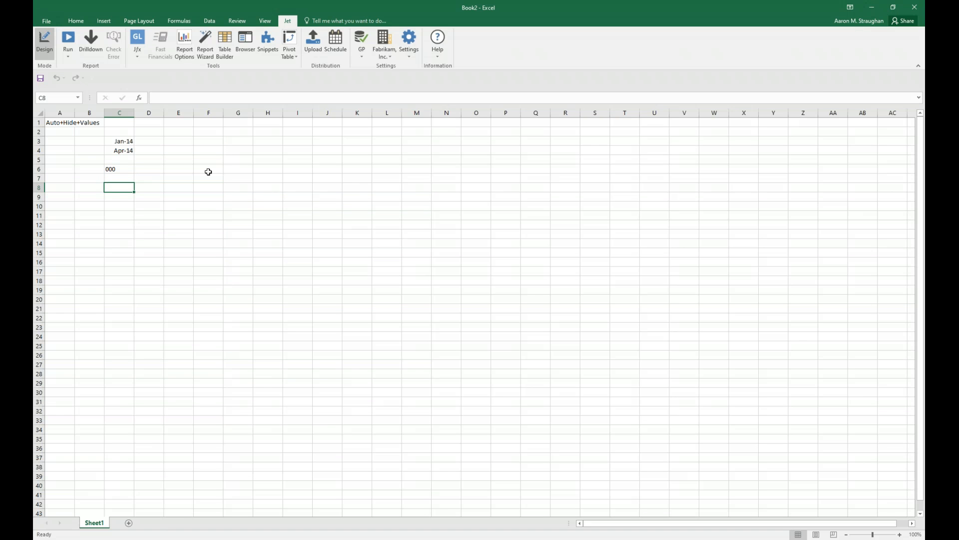
type("Account Number")
key("Tab")
type("Nam")
key("Tab")
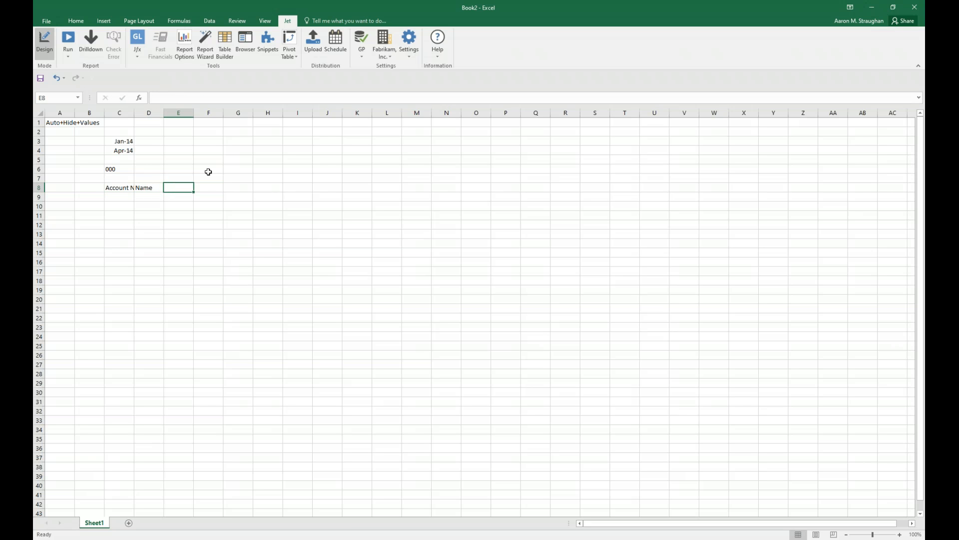
type("BalanceB")
key("BackSpace")
key("Tab")
type("Budget")
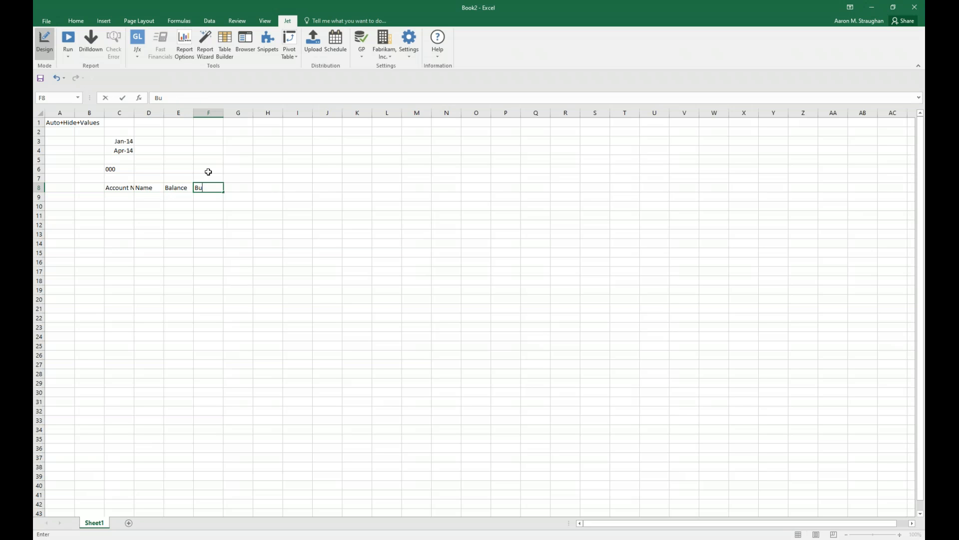
key("ctrl+Return")
key("Tab")
type("Variance")
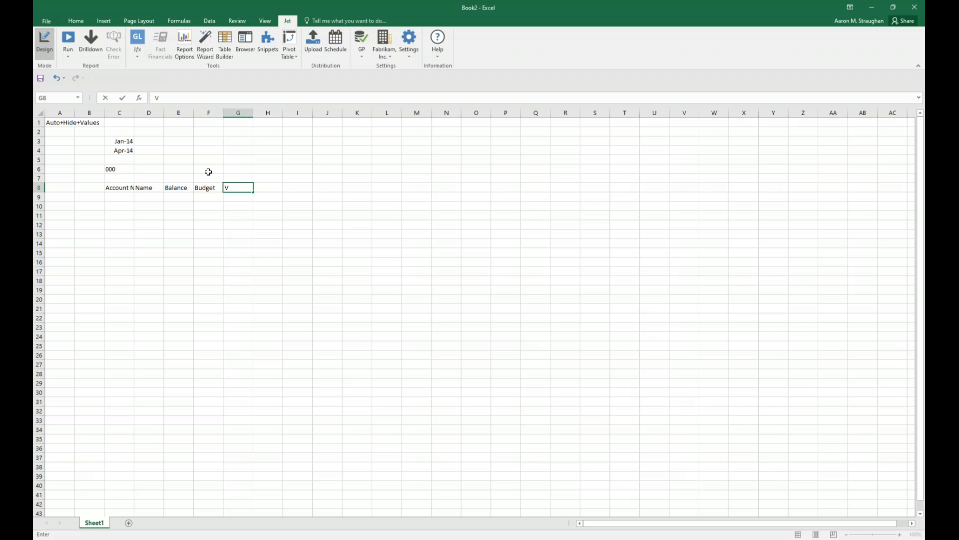
key("ctrl+Return")
key("Return")
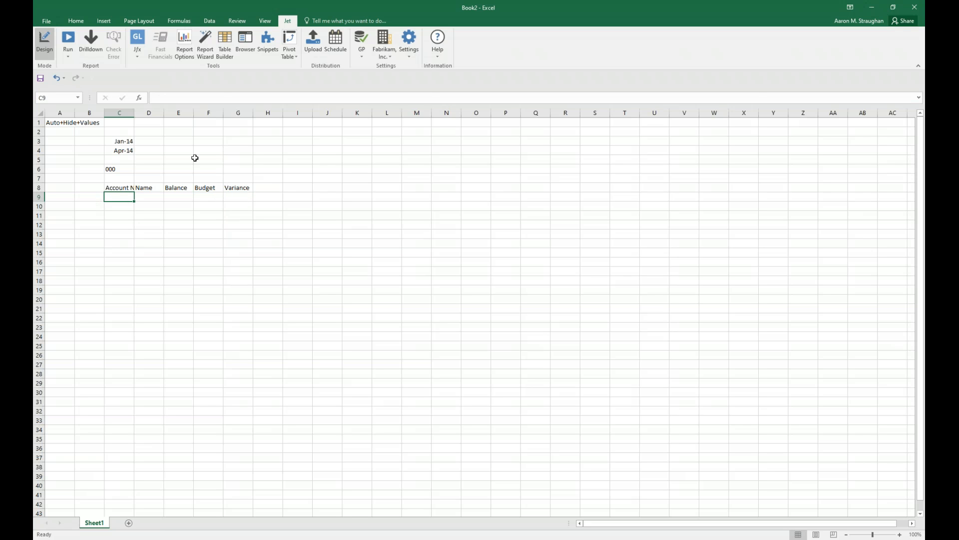
Start a Jet GL function in cell C9 with Where set to Rows and What set to Accounts.
left_click(137, 40)
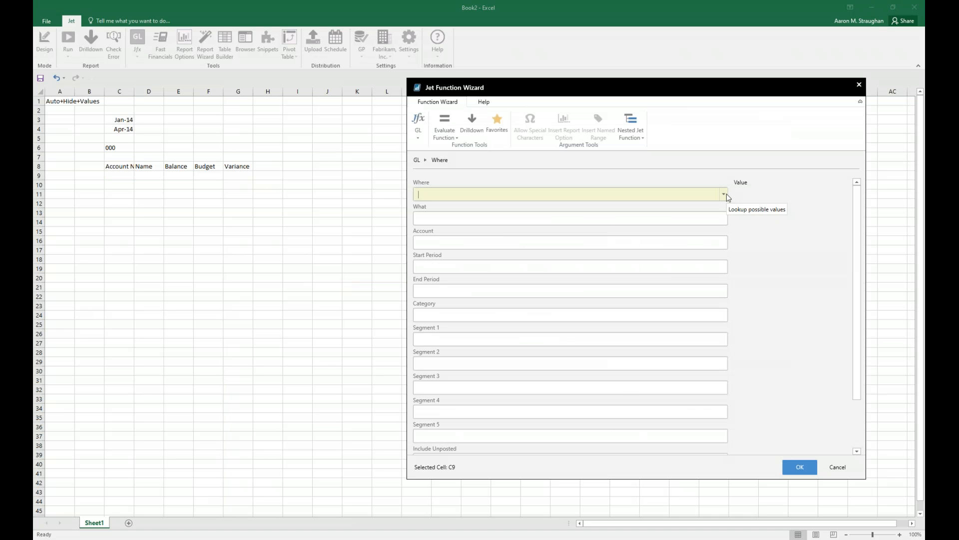
left_click(723, 194)
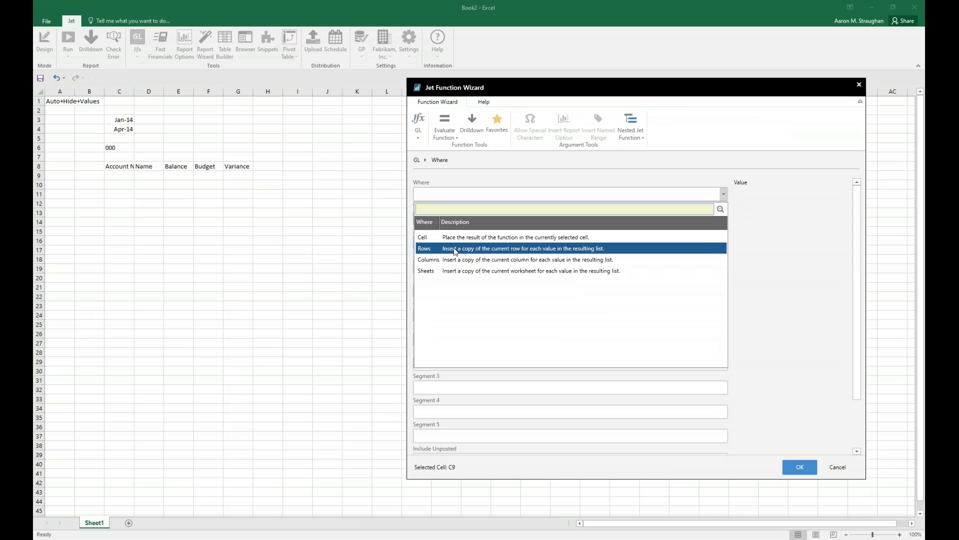
left_click(458, 252)
left_click(475, 220)
left_click(726, 222)
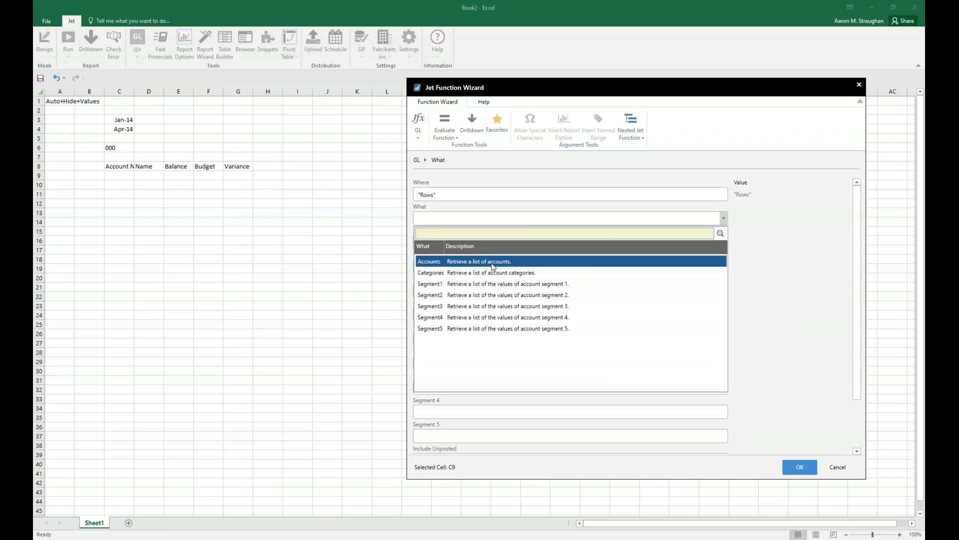
left_click(493, 263)
left_click(492, 263)
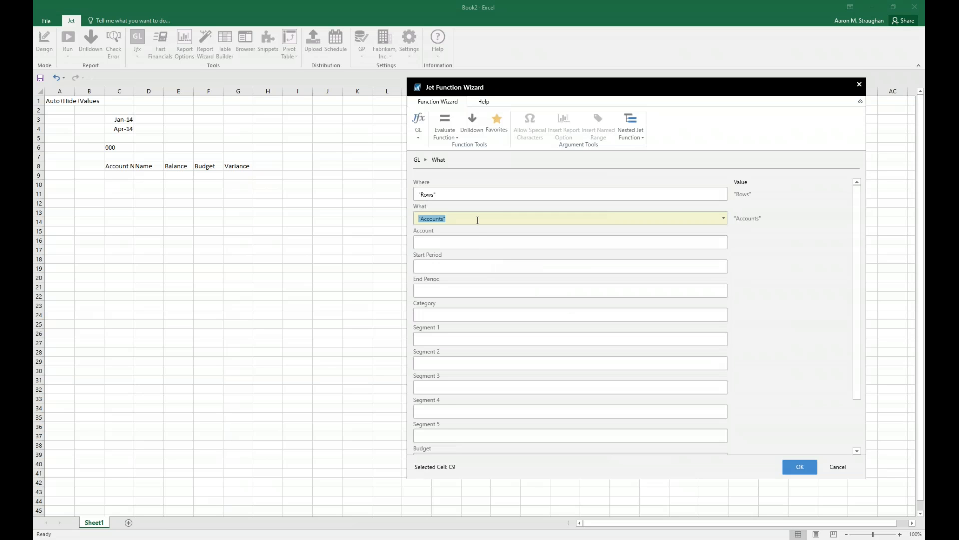
Filter the account list by setting Segment 1 to a reference to cell C6, and insert the function.
left_click(466, 340)
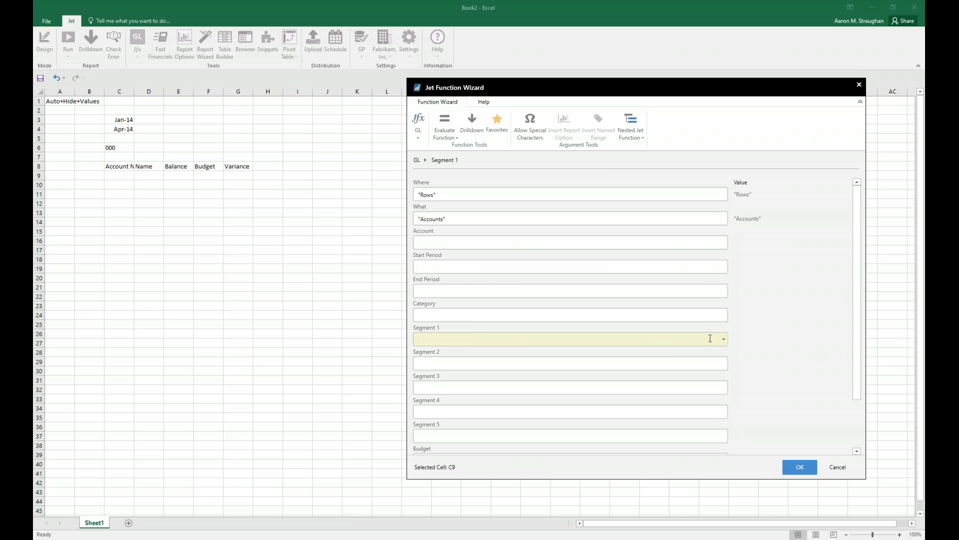
left_click(723, 339)
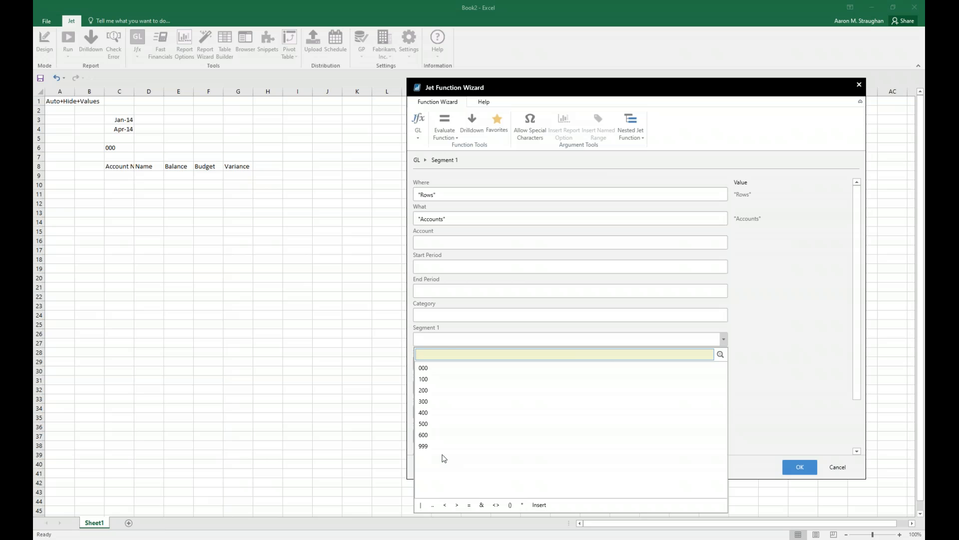
left_click(444, 340)
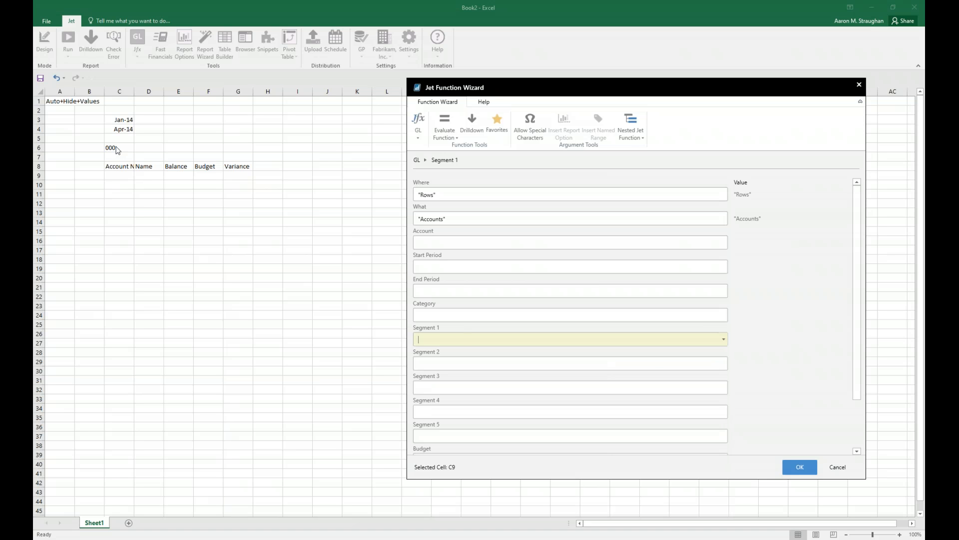
left_click(111, 146)
key("F4")
key("F4")
left_click(797, 470)
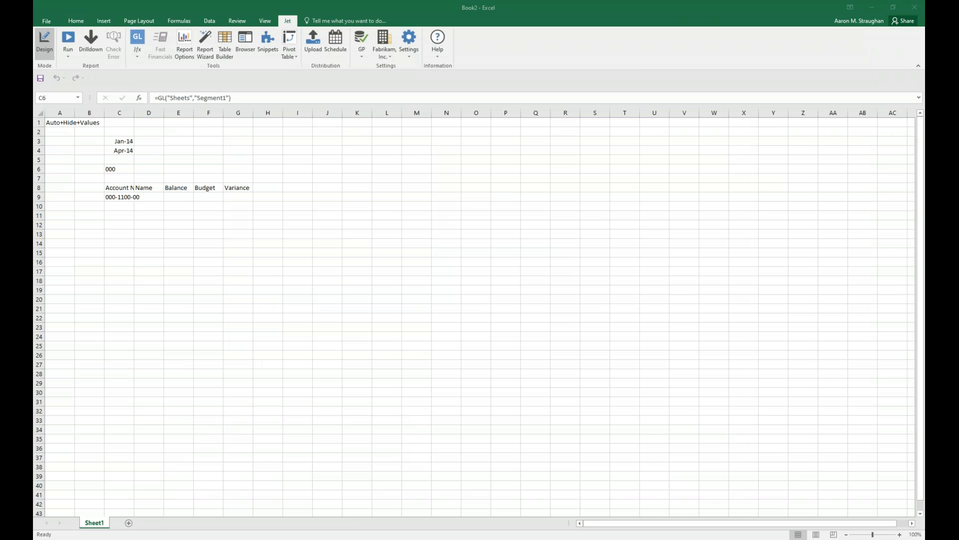
Start a Jet GL function in cell D9 with What set to AccountName.
left_click(141, 196)
left_click(138, 38)
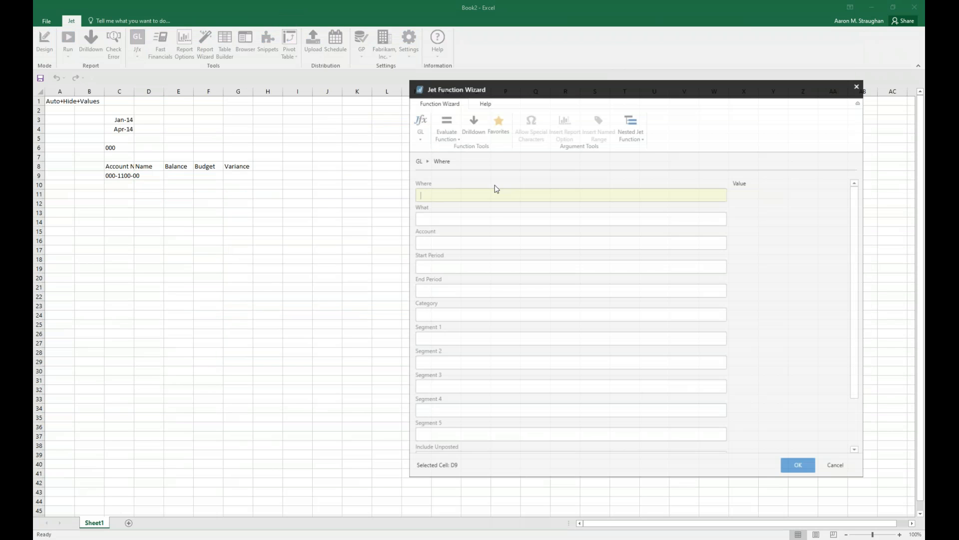
left_click(720, 221)
left_click(724, 219)
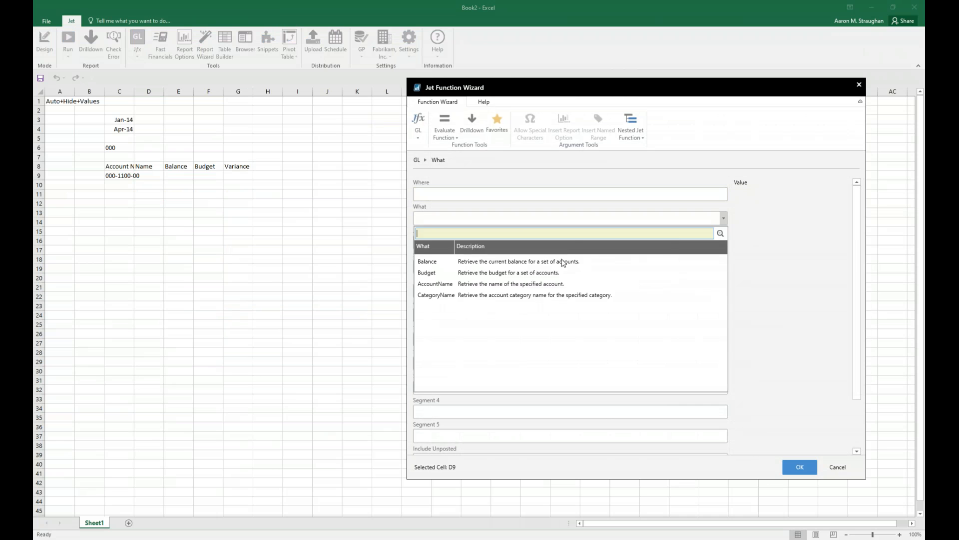
left_click(543, 283)
Set the account name function's Account to $C9 and insert it in D9.
left_click(525, 243)
left_click(723, 243)
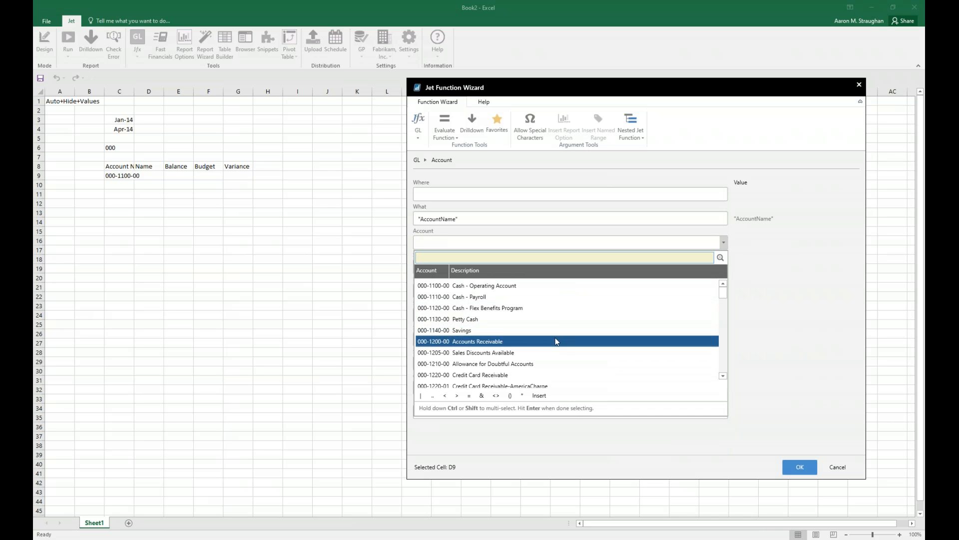
scroll(547, 326, "down", 1)
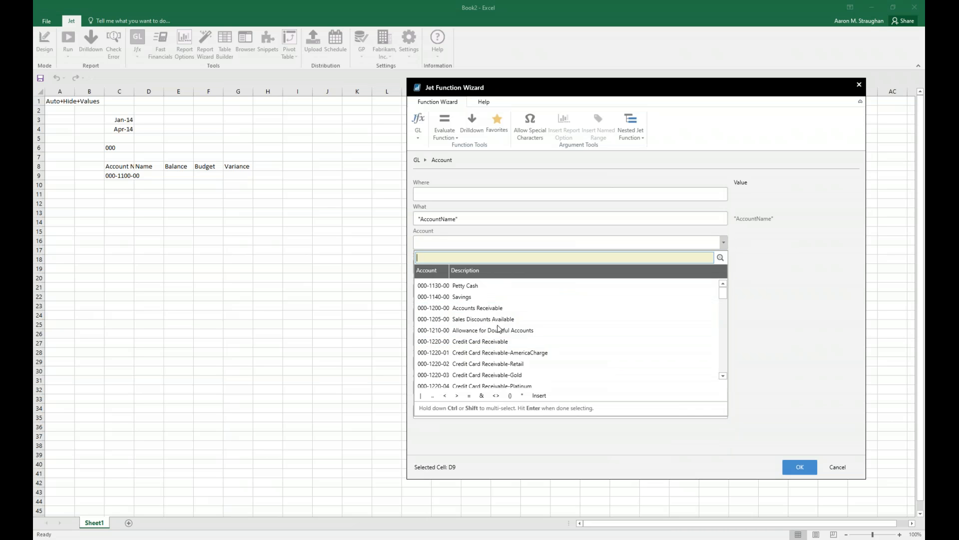
scroll(484, 338, "down", 1)
scroll(484, 338, "up", 2)
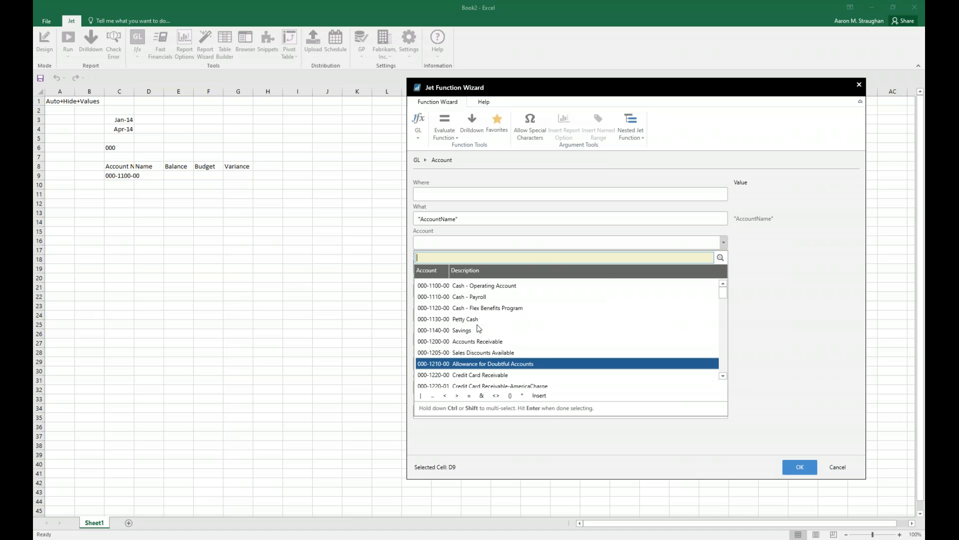
left_click(461, 243)
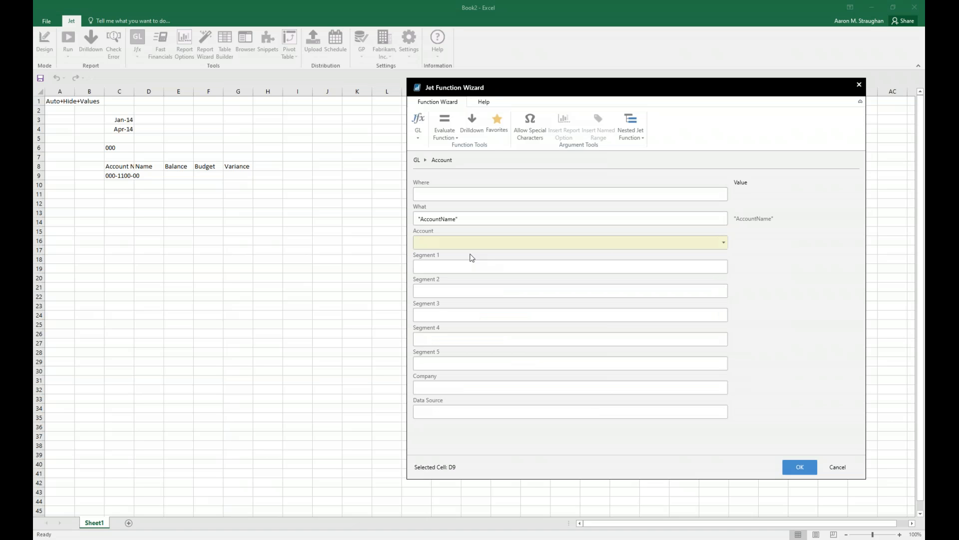
left_click(128, 177)
left_click(116, 175)
left_click(800, 467)
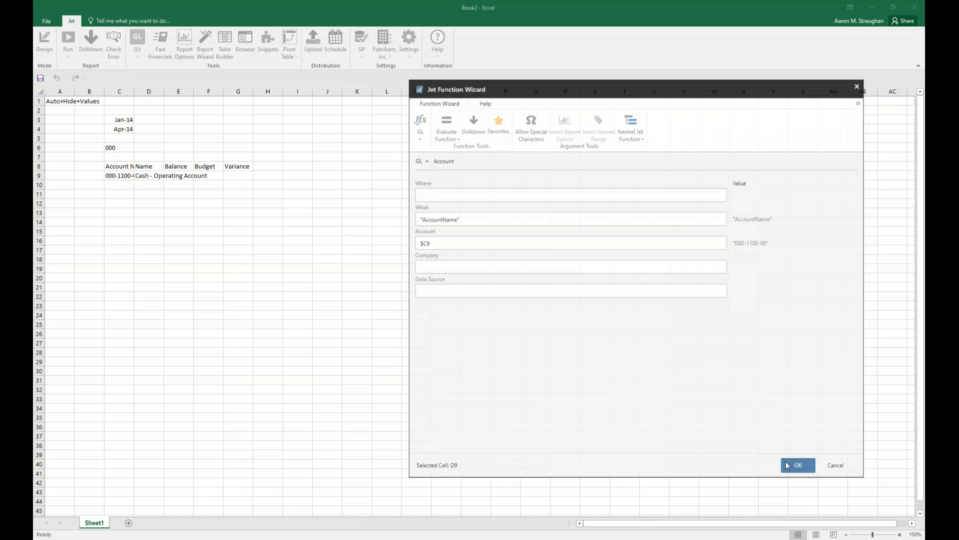
Start a Jet GL function in cell E9 with What set to Balance and Account set to $C9.
left_click(179, 197)
left_click(137, 40)
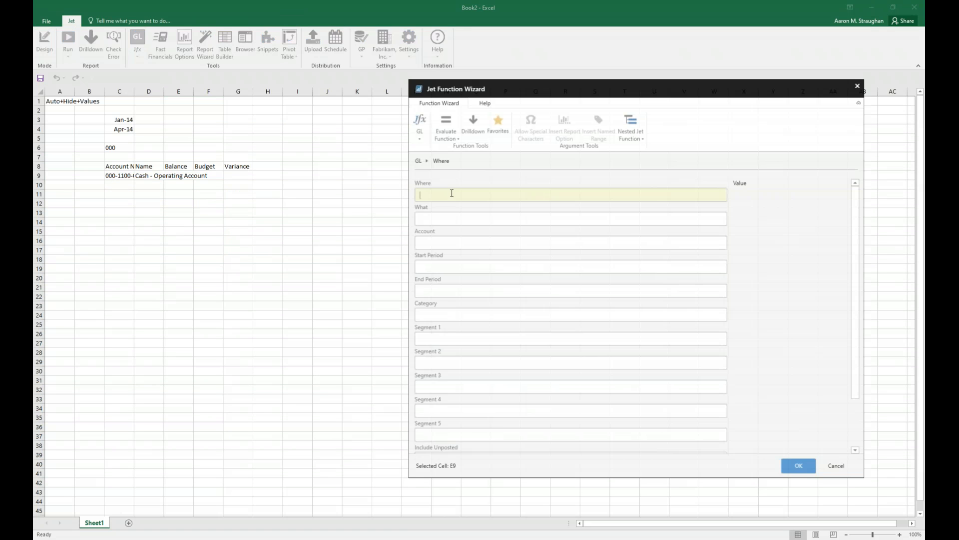
left_click(723, 218)
left_click(479, 261)
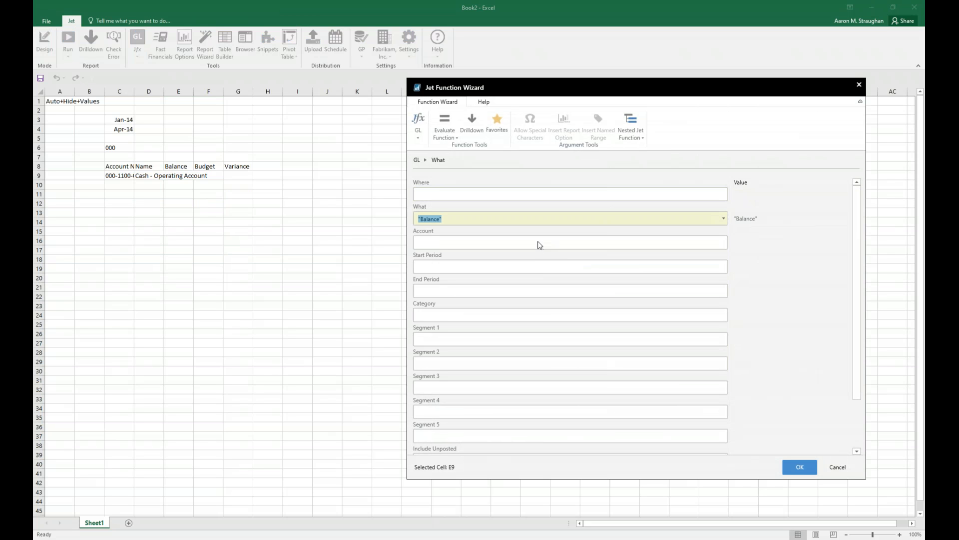
left_click(540, 244)
left_click(122, 178)
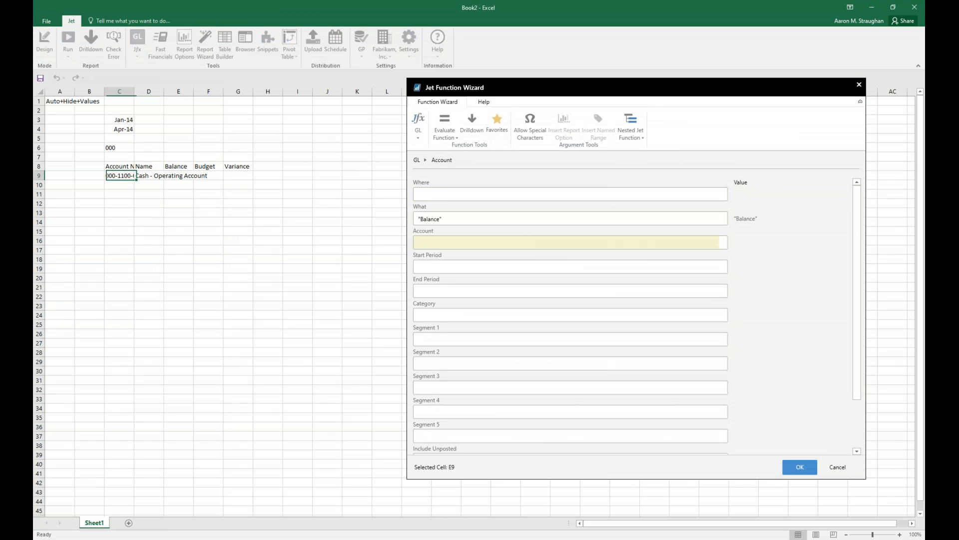
key("F4")
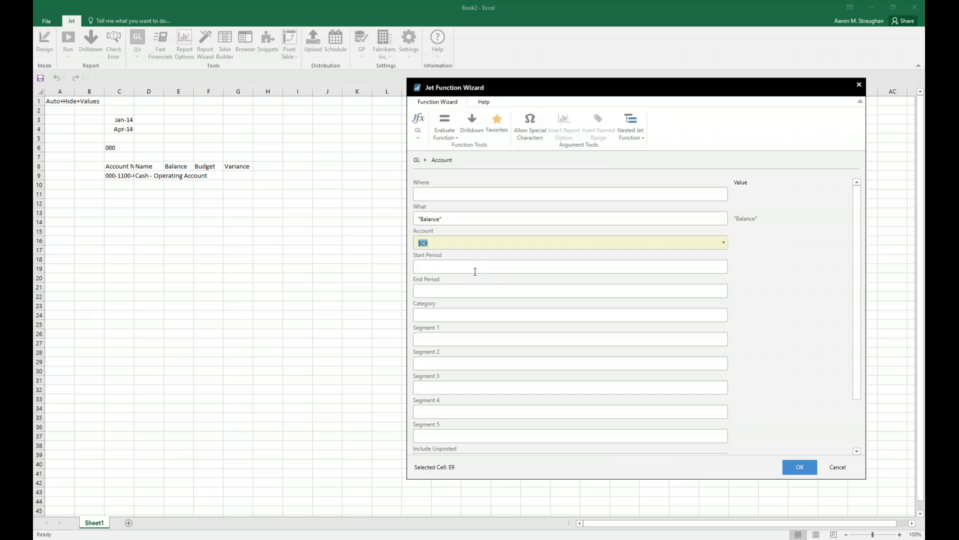
Set the balance function's Start Period to $C$3 and its End Period to $C$4.
left_click(475, 271)
left_click(121, 121)
left_click(456, 292)
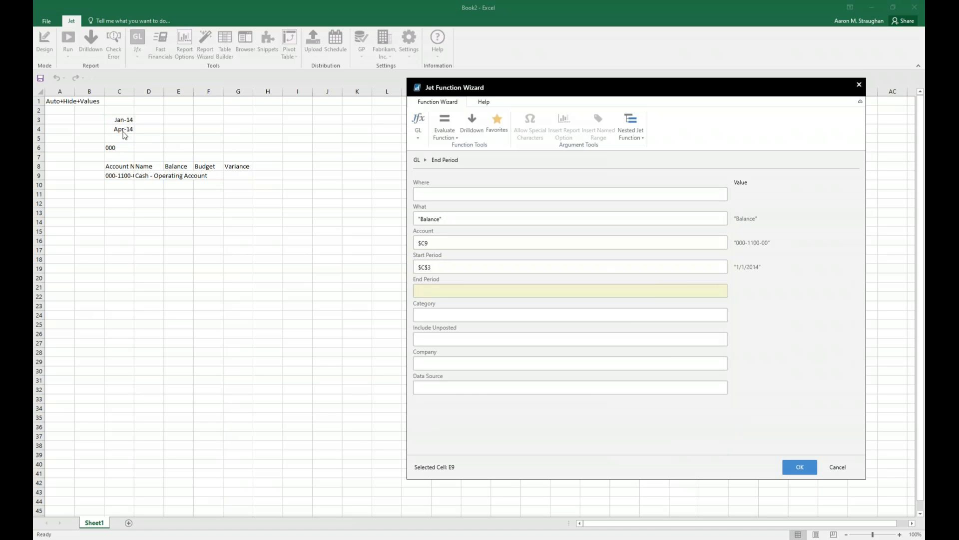
left_click(124, 128)
Examine the account categories available for the balance function's Category filter.
left_click(440, 311)
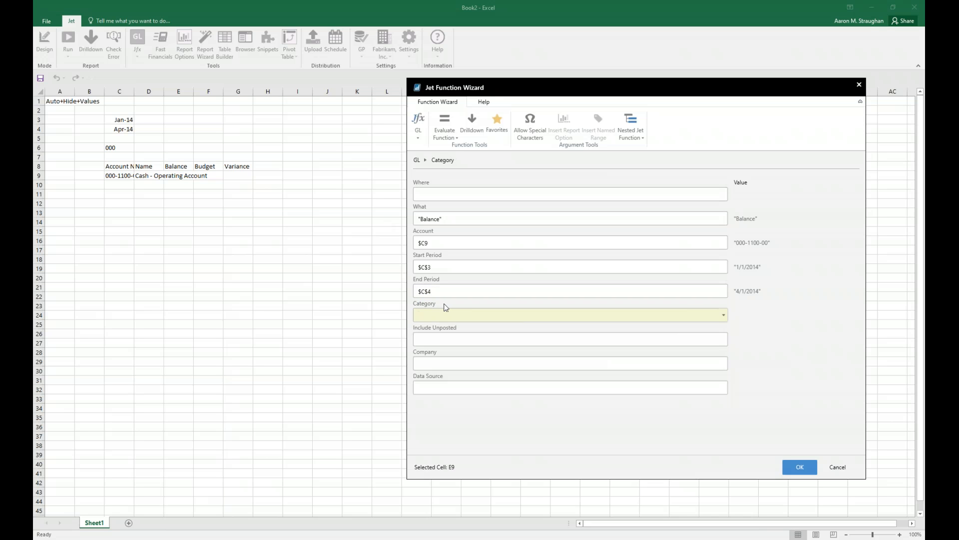
left_click(724, 315)
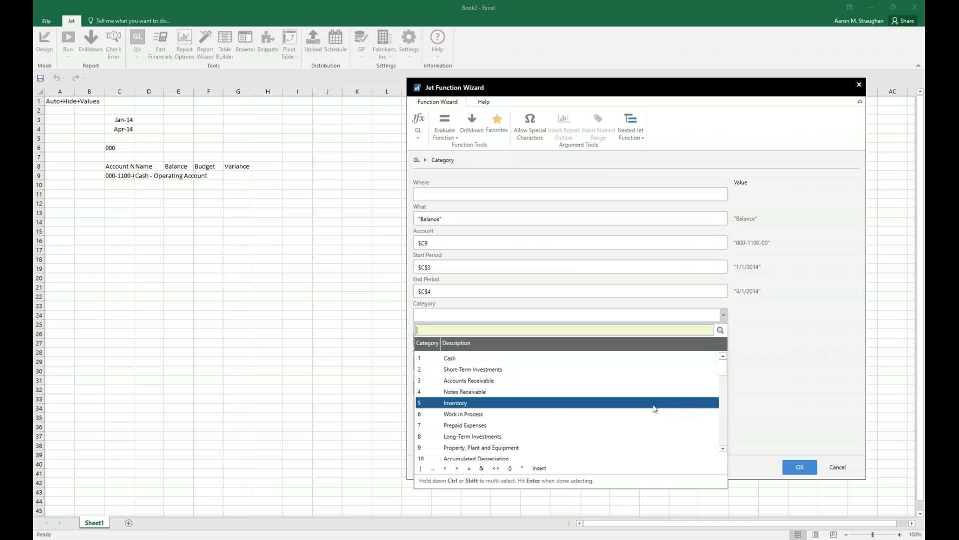
scroll(501, 426, "down", 2)
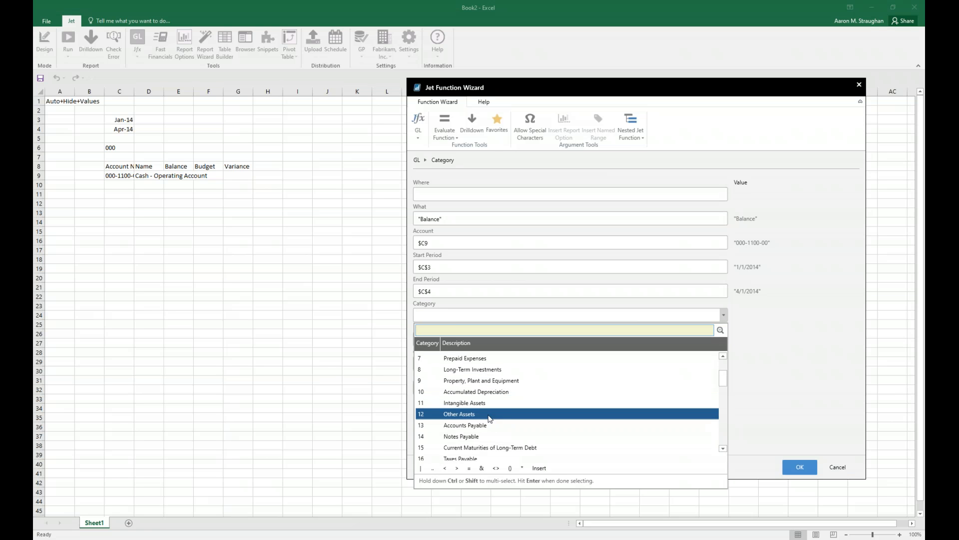
scroll(516, 407, "down", 1)
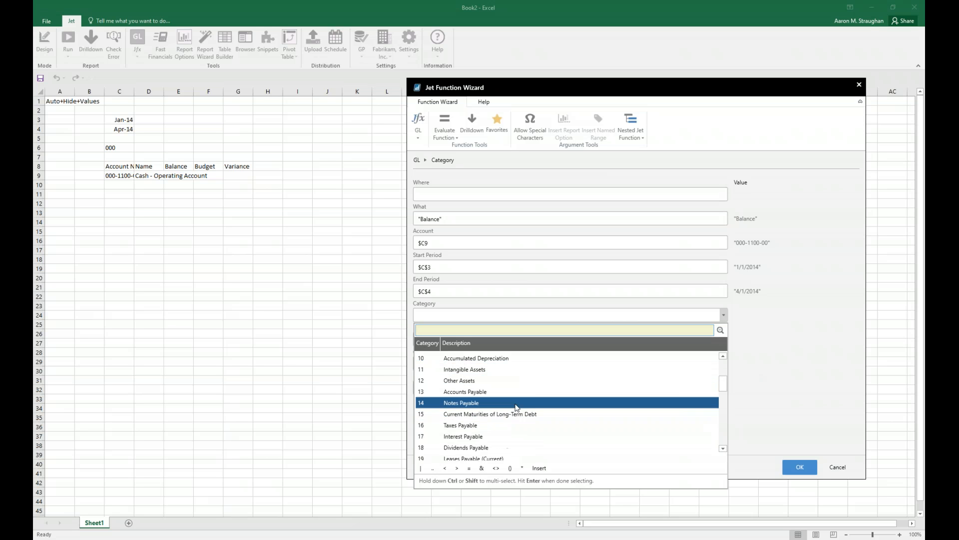
scroll(501, 429, "up", 3)
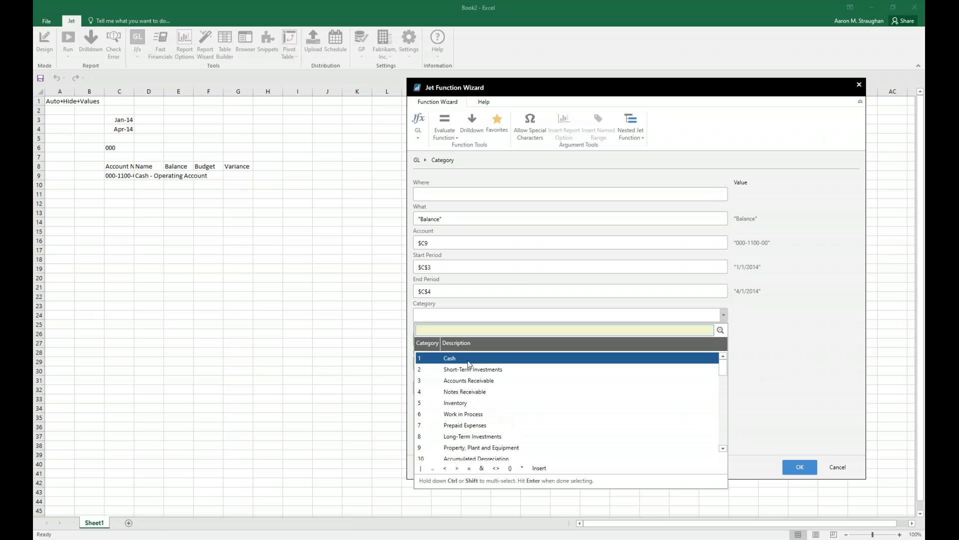
left_click(805, 345)
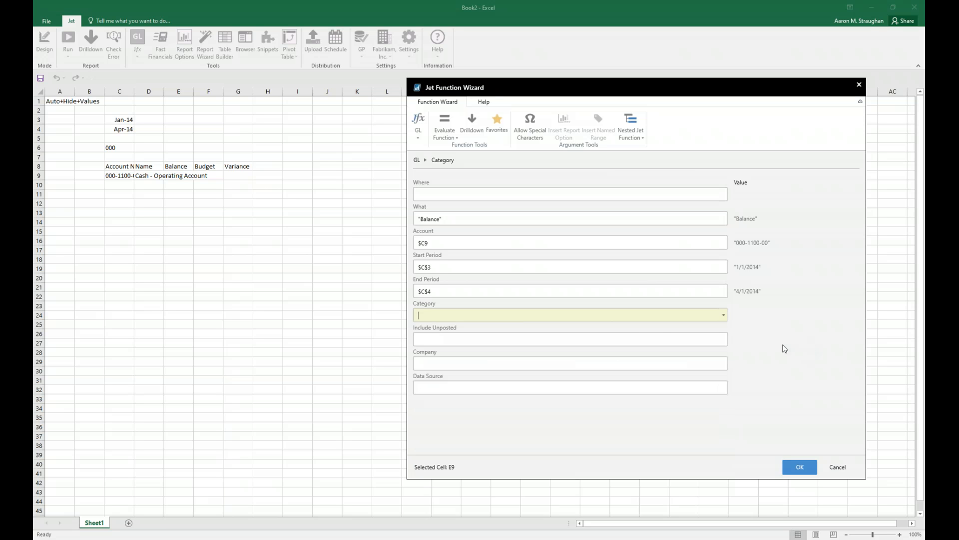
Check the Include Unposted and Company choices, leave both blank, and insert the balance function in E9.
left_click(679, 340)
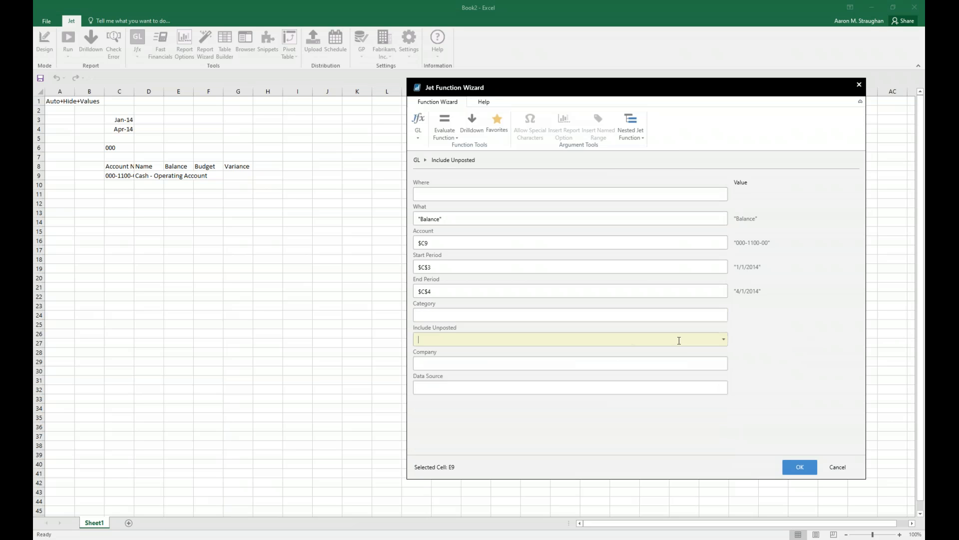
left_click(723, 339)
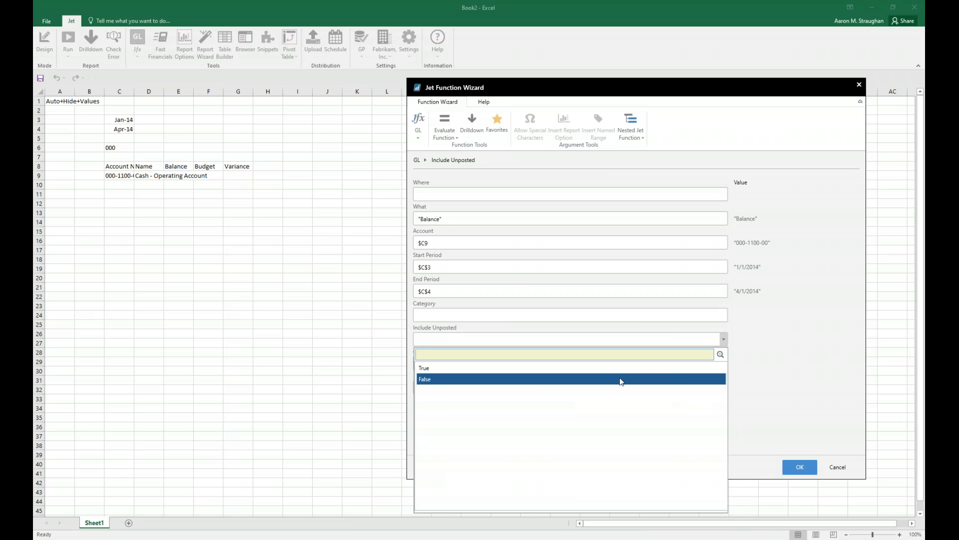
left_click(765, 374)
left_click(554, 364)
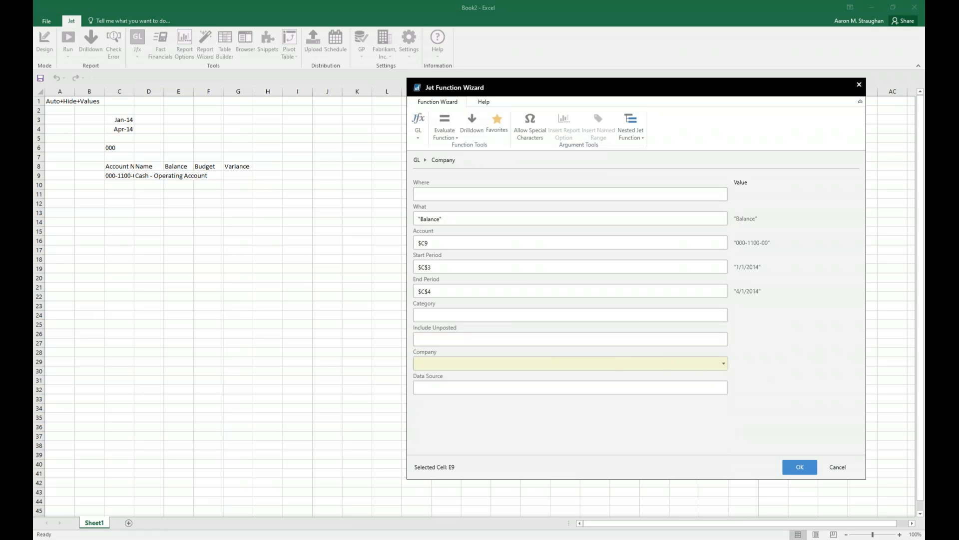
left_click(725, 369)
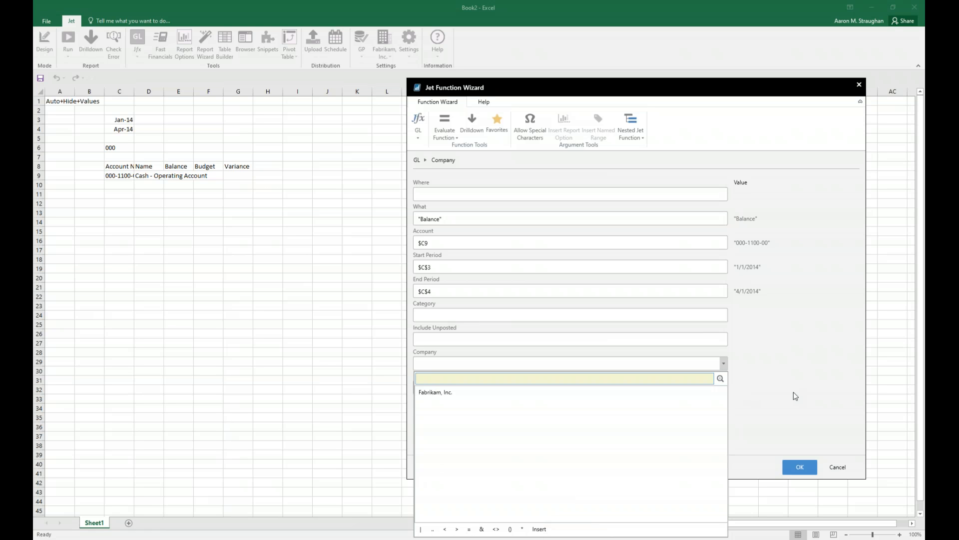
left_click(786, 377)
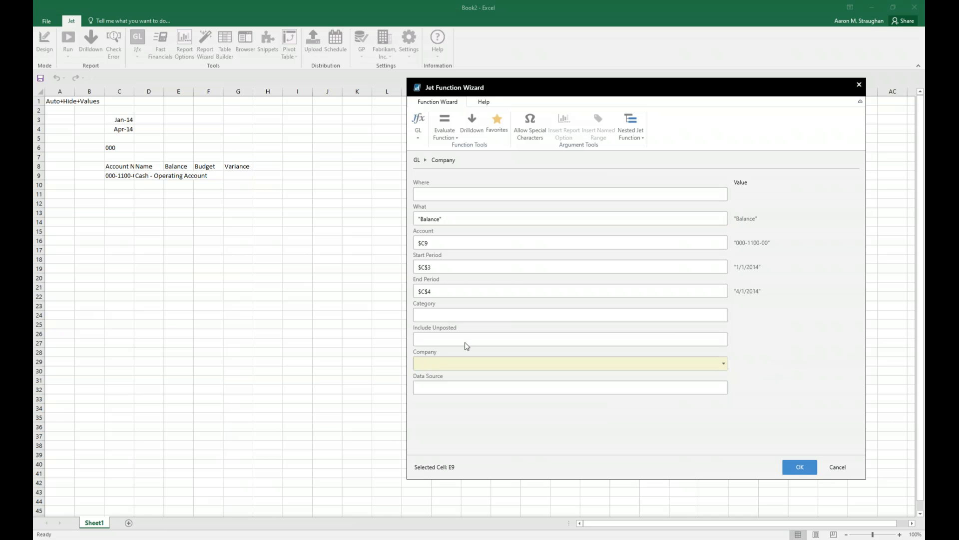
left_click(800, 468)
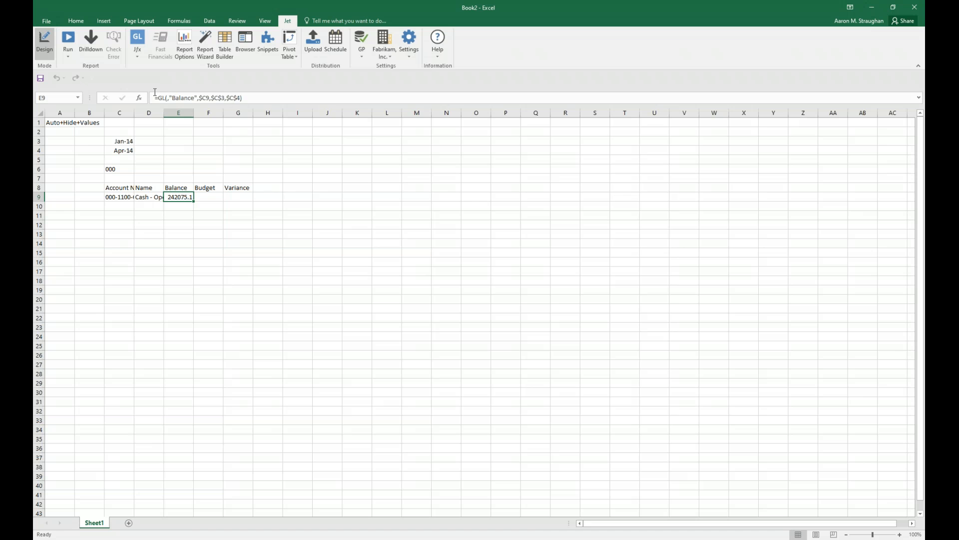
Copy the balance function from E9 into F9 and set the copy's What to Budget.
left_click_drag(196, 202, 209, 197)
left_click(210, 197)
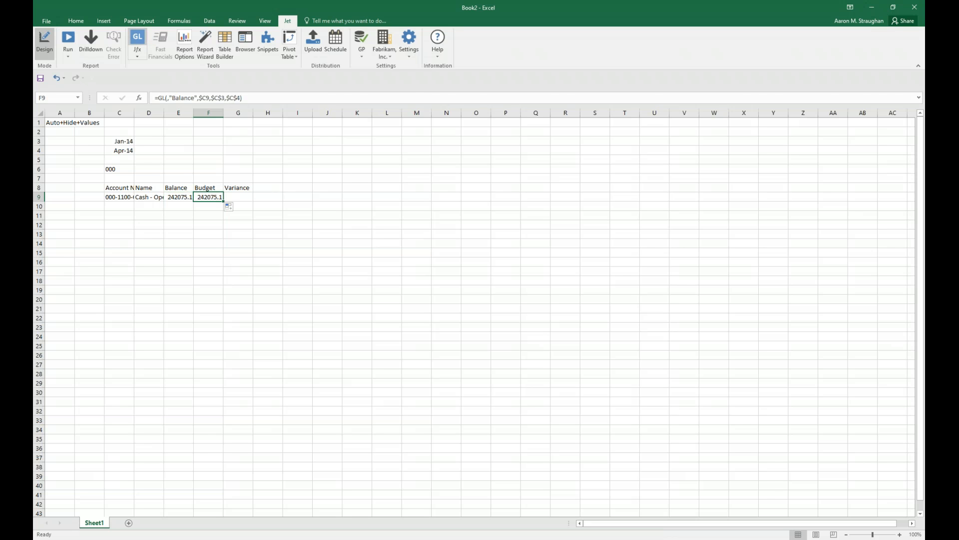
left_click(137, 41)
left_click(671, 218)
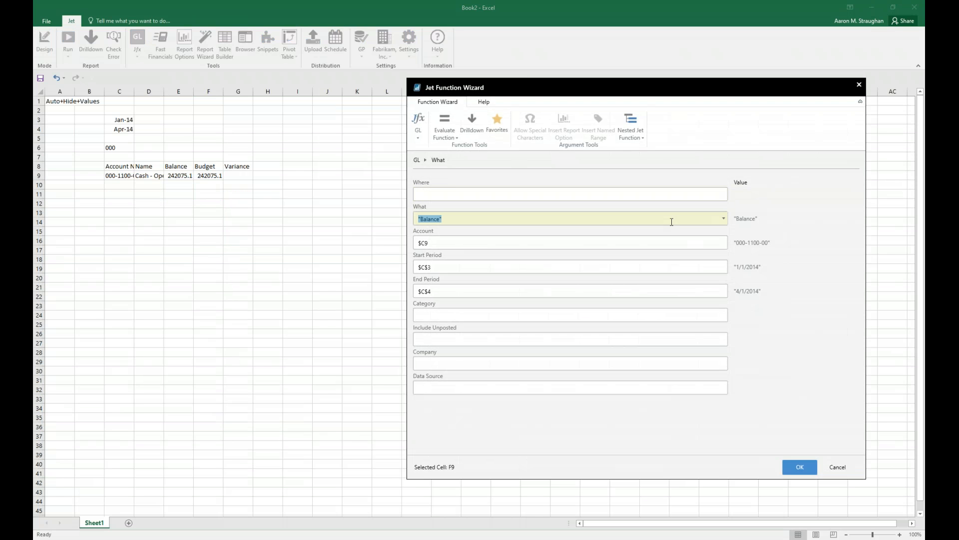
left_click(723, 218)
left_click(577, 276)
Check the available Budget choices, leave that argument blank, and insert the budget function in F9.
left_click(707, 342)
left_click(723, 340)
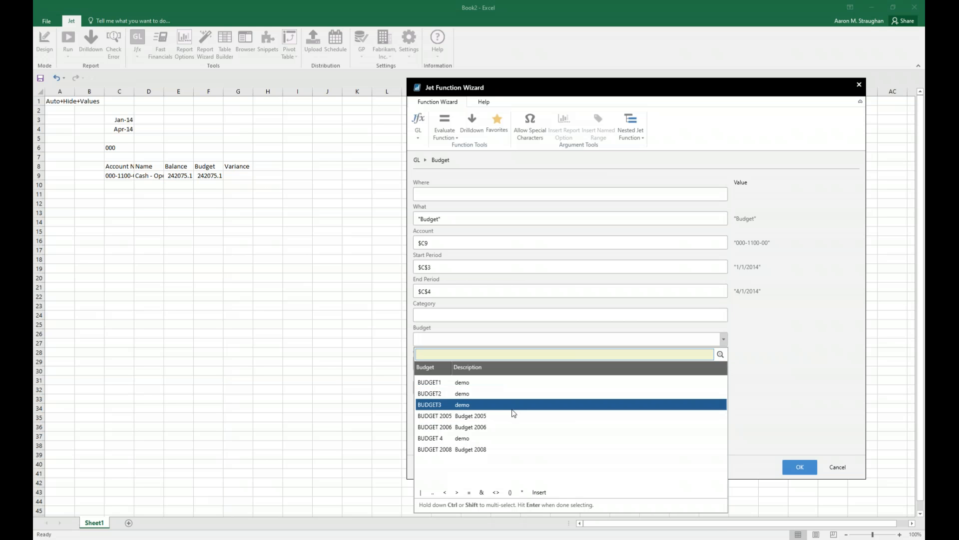
left_click(763, 361)
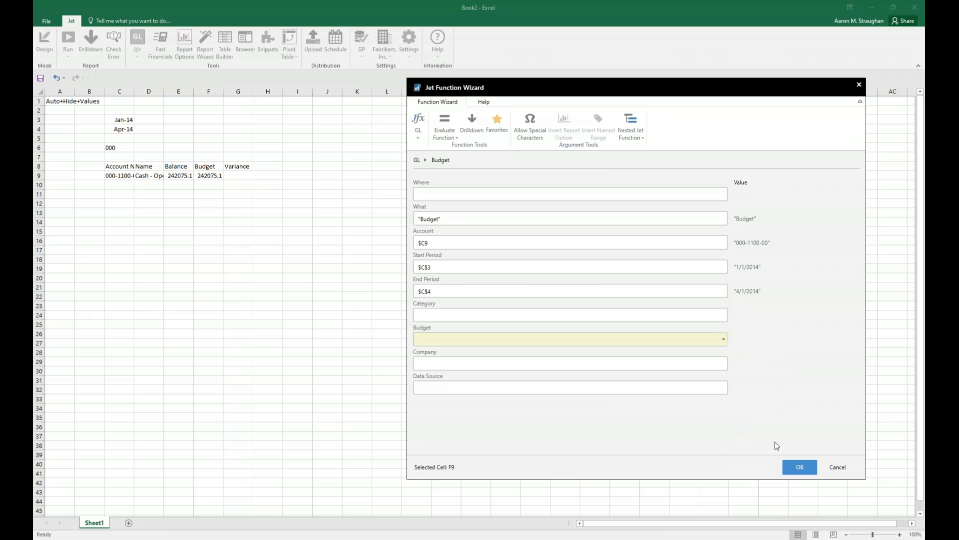
left_click(801, 466)
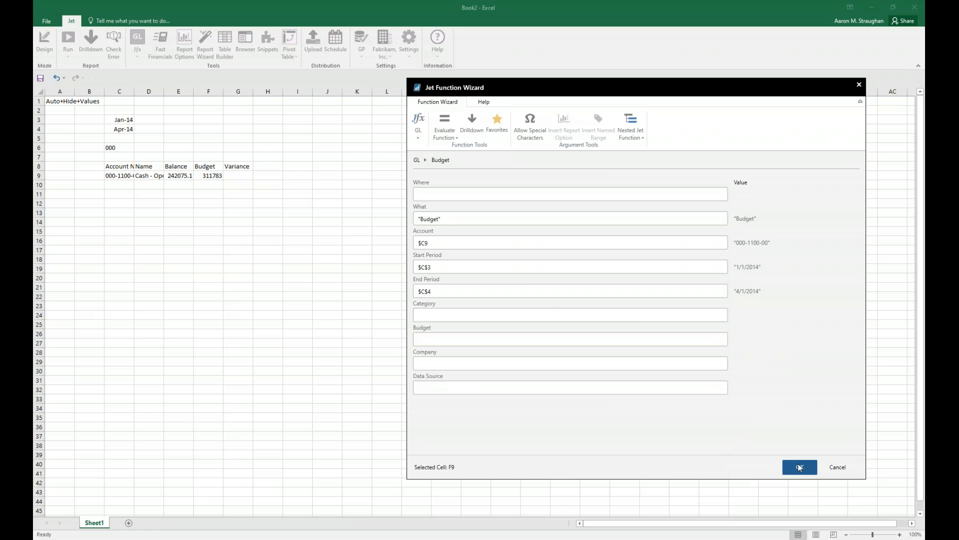
Enter the variance formula =$F9-$E9 in G9, subtracting the balance from the budget.
left_click(241, 198)
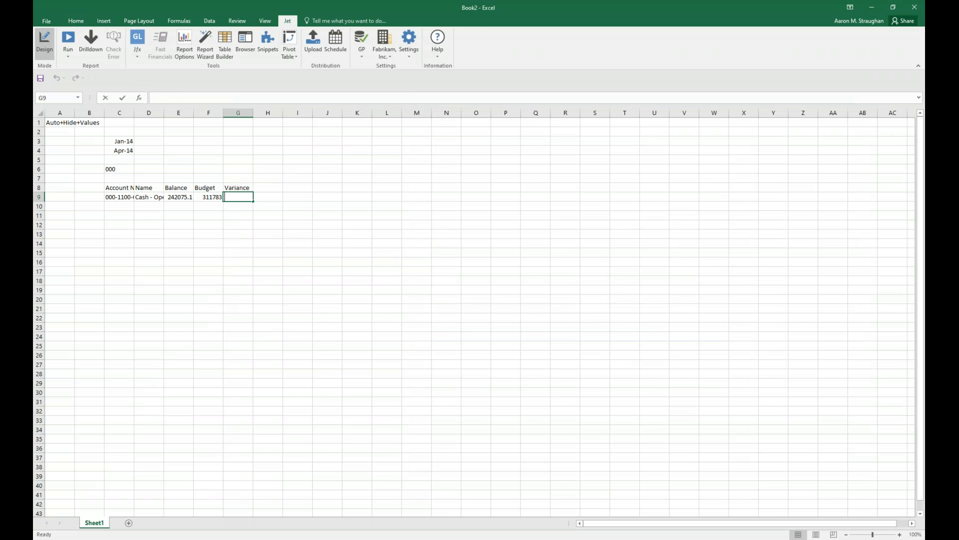
type("=")
left_click(203, 198)
key("F4")
key("F4")
key("F4")
type("-")
left_click(179, 198)
key("F4")
key("F4")
key("F4")
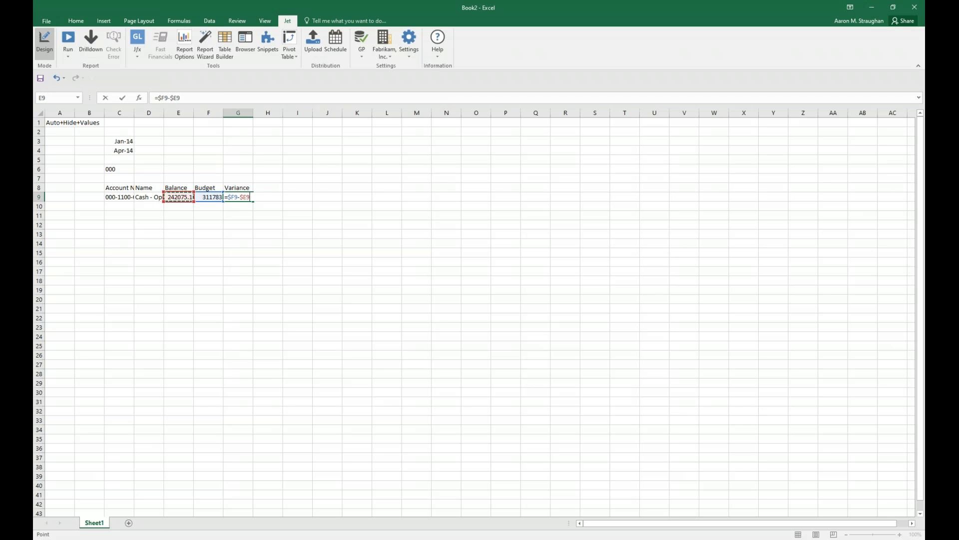
key("Return")
Add AutoSum totals of rows 9 to 10 in E11:G11 and format E9:G11 as currency.
left_click(171, 213)
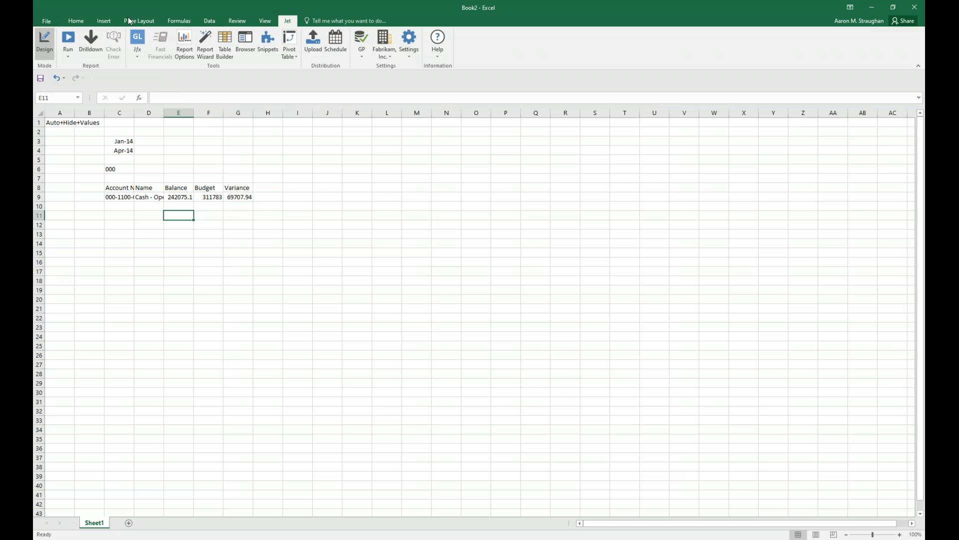
left_click(76, 21)
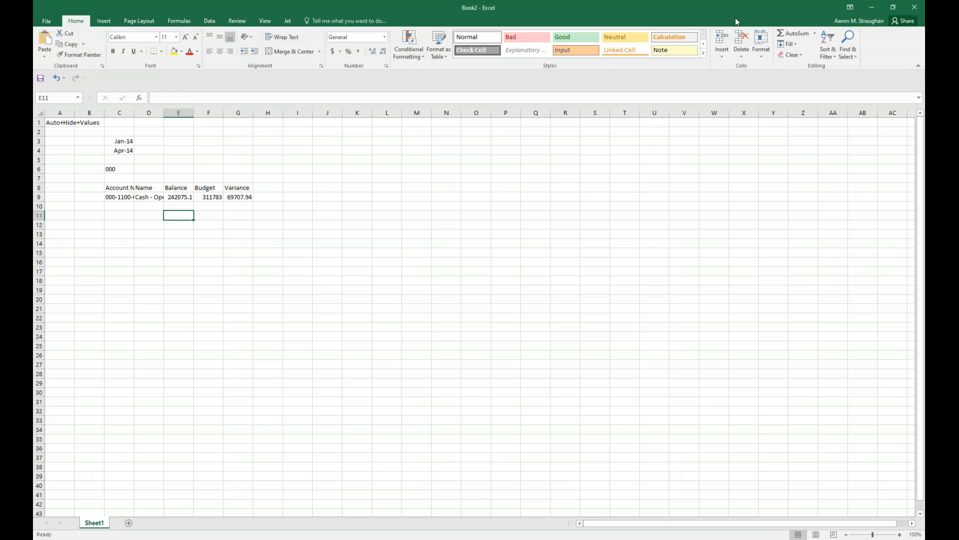
left_click(789, 36)
key("Return")
left_click(179, 215)
left_click_drag(193, 219, 249, 218)
left_click_drag(236, 215, 182, 197)
key("ctrl+shift+4")
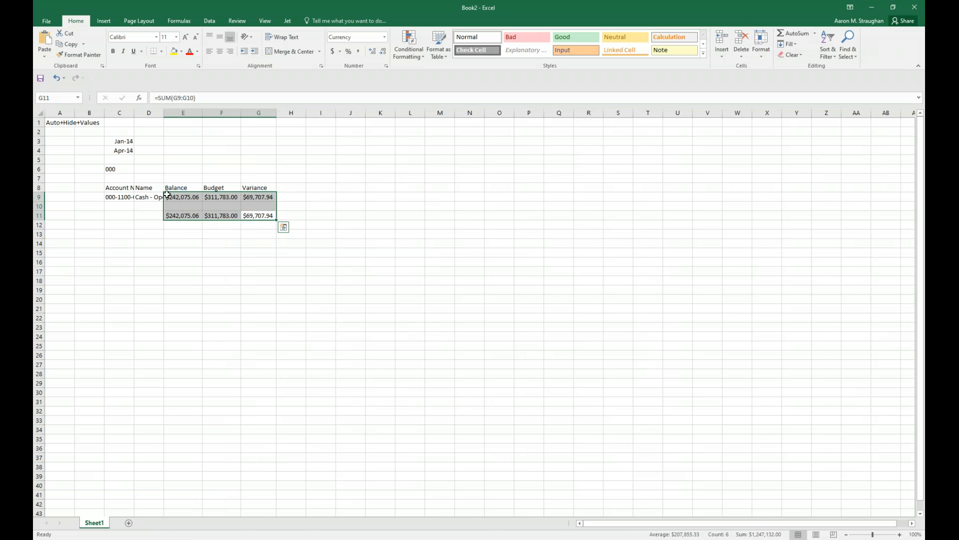
Give the column headers in C8:G8 a light blue fill and a white font.
left_click_drag(254, 186, 116, 188)
left_click(182, 52)
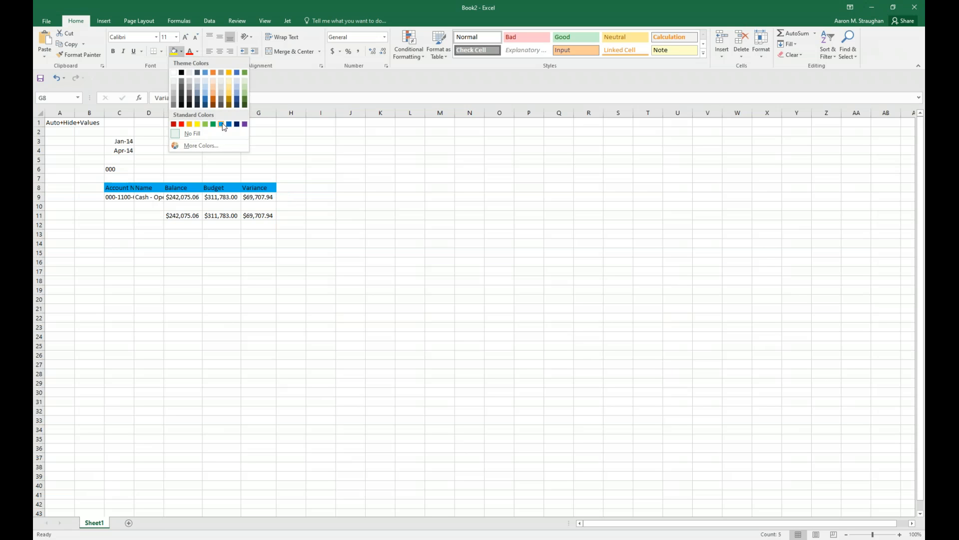
left_click(220, 135)
left_click(198, 51)
left_click(189, 84)
Apply a top and double bottom border to the totals in E11:G11.
left_click_drag(258, 215, 183, 216)
left_click(161, 51)
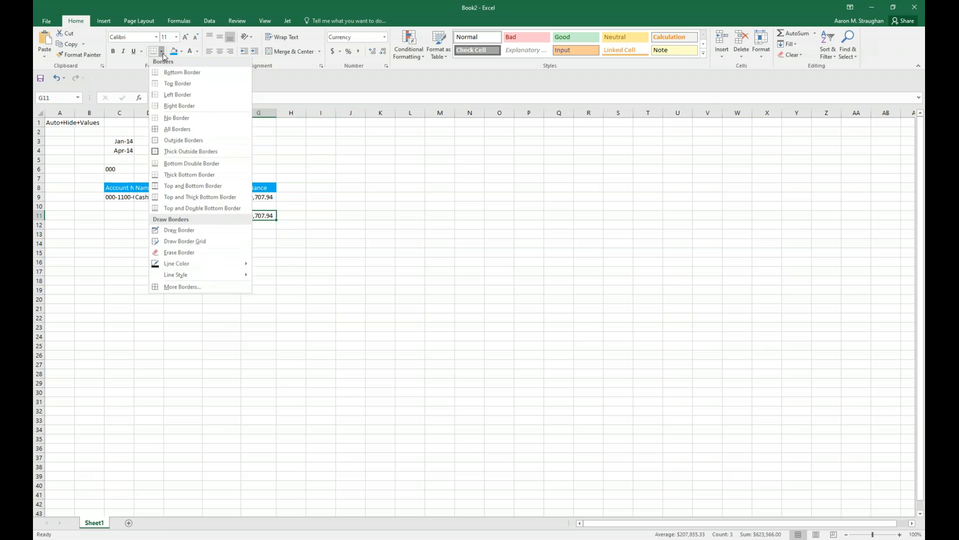
left_click(203, 210)
left_click(380, 206)
left_click(411, 205)
Enter the Jet keyword Hide in A6 and fill the keyword Fit across C1:G1.
left_click(69, 170)
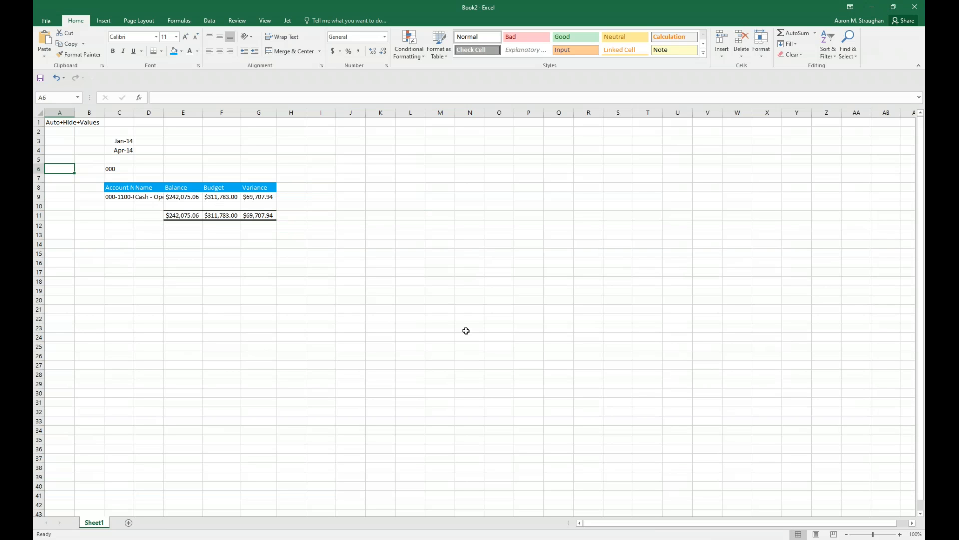
type("Hide")
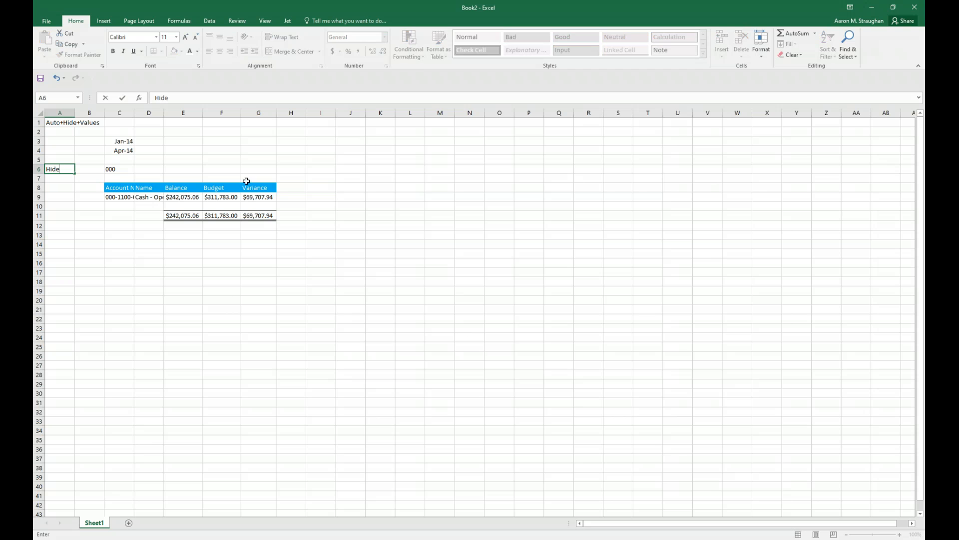
left_click(119, 124)
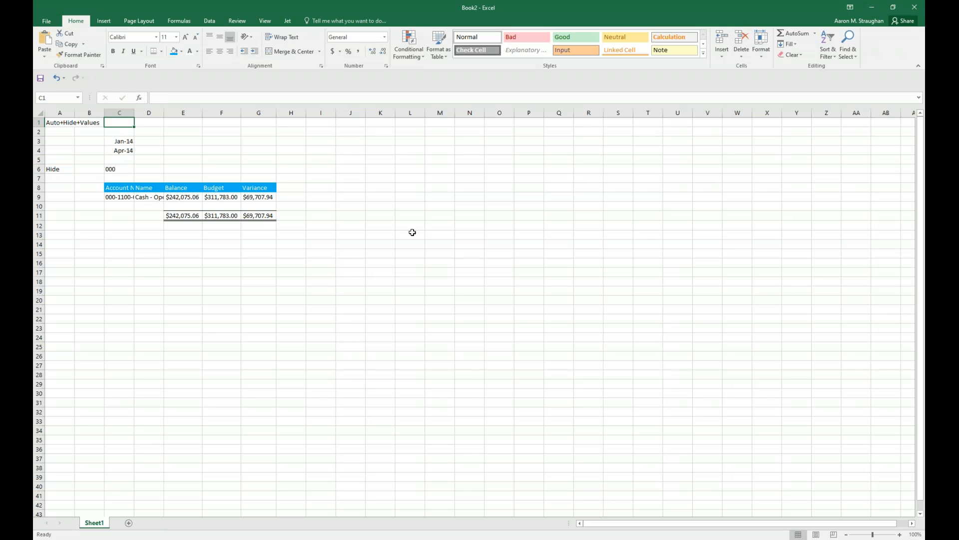
type("Fit")
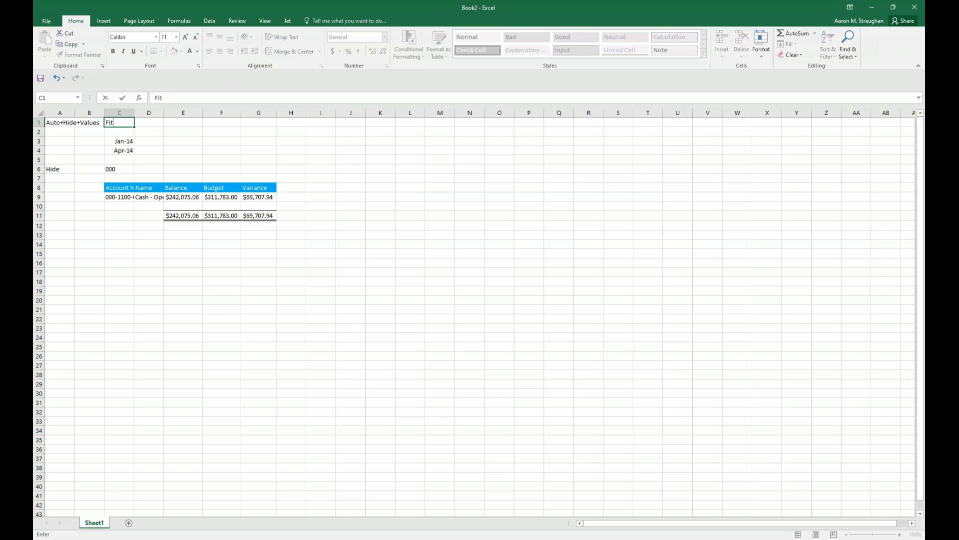
left_click_drag(133, 127, 272, 127)
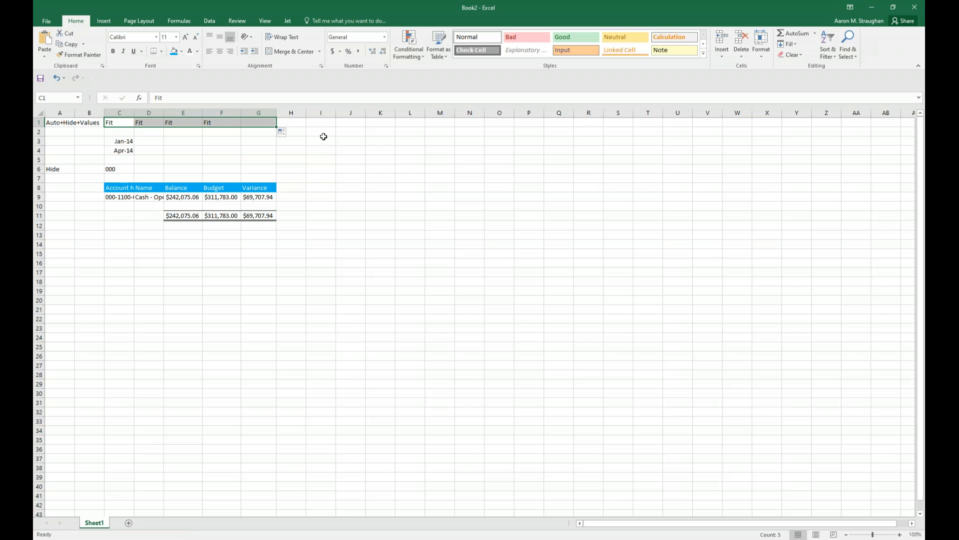
left_click(349, 158)
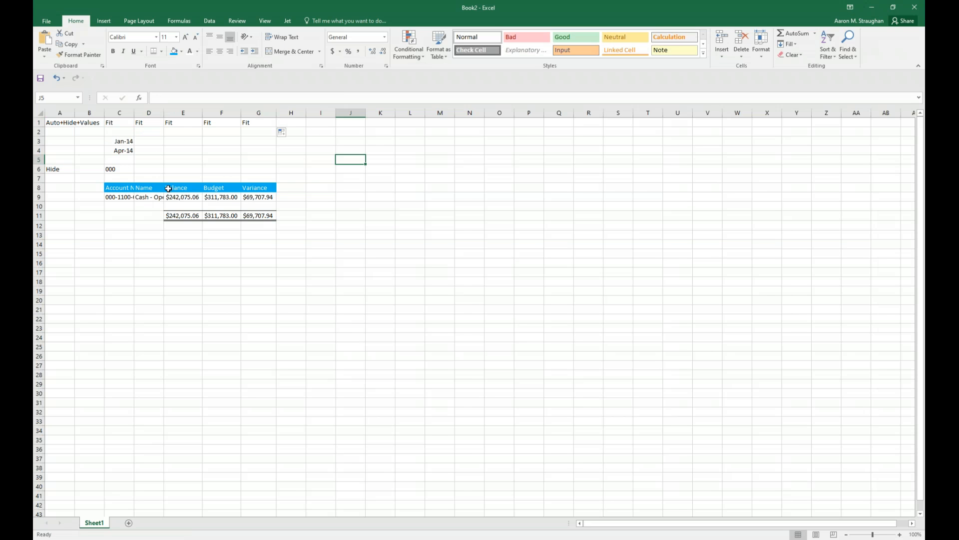
Run the Jet report to generate a sheet for each segment.
left_click(287, 21)
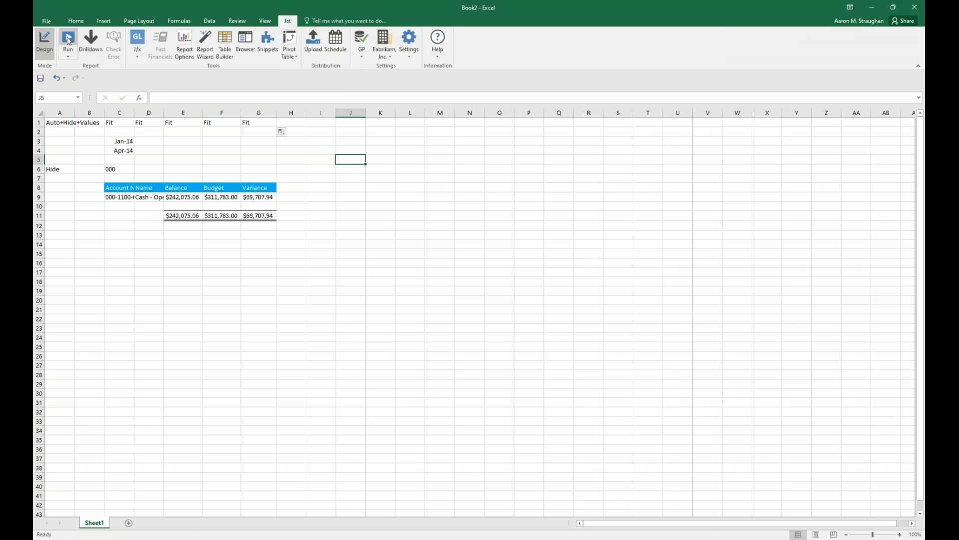
left_click(69, 41)
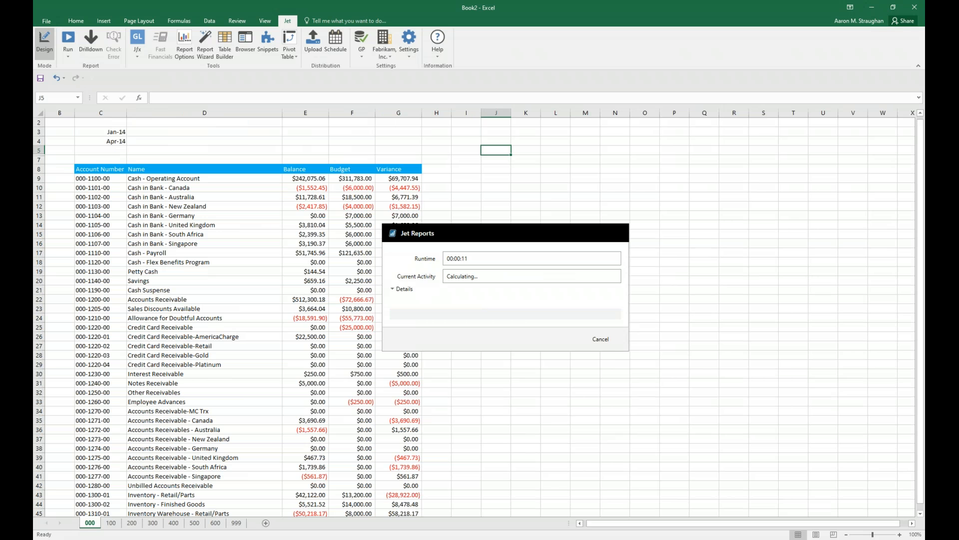
left_click(551, 329)
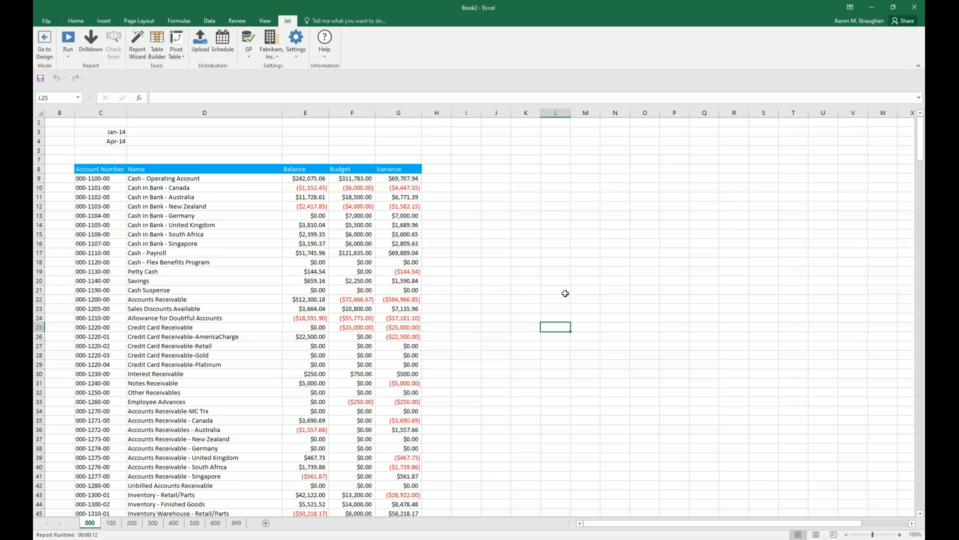
Examine the generated segment sheets from 100 through 999, and return to sheet 000.
left_click(111, 523)
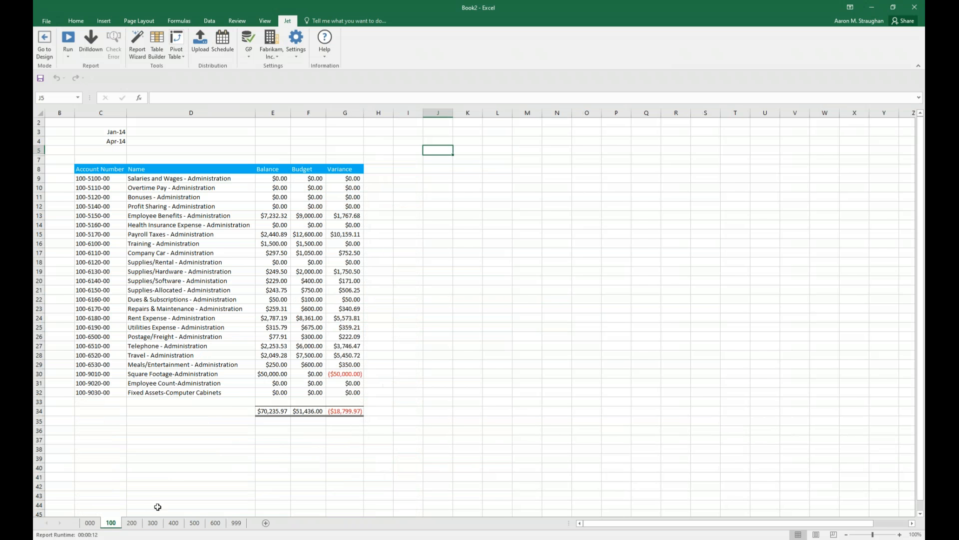
left_click(133, 523)
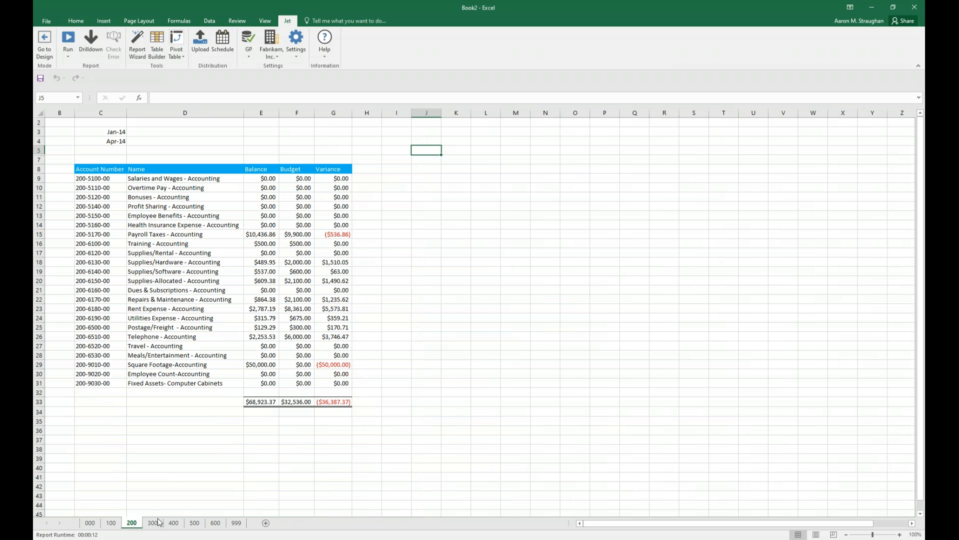
left_click(153, 523)
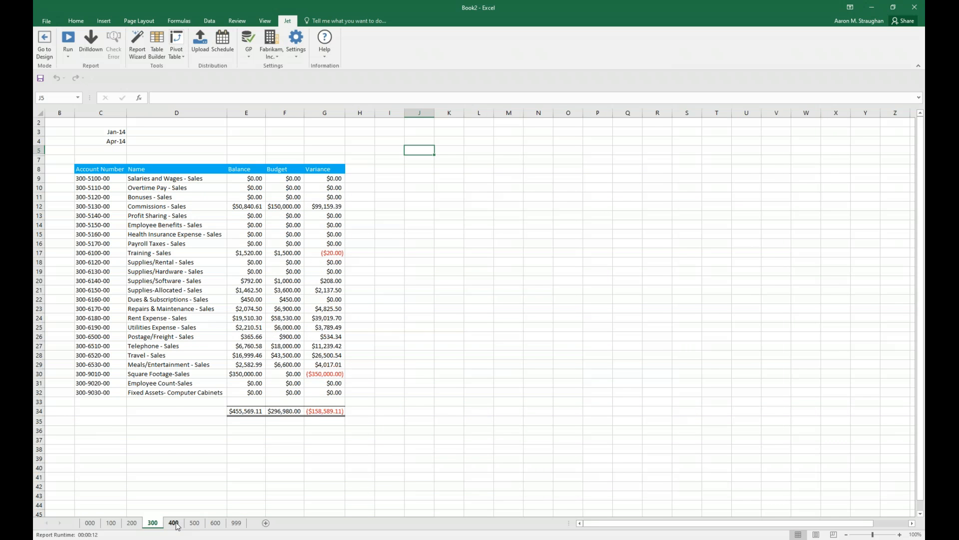
left_click(174, 523)
left_click(196, 524)
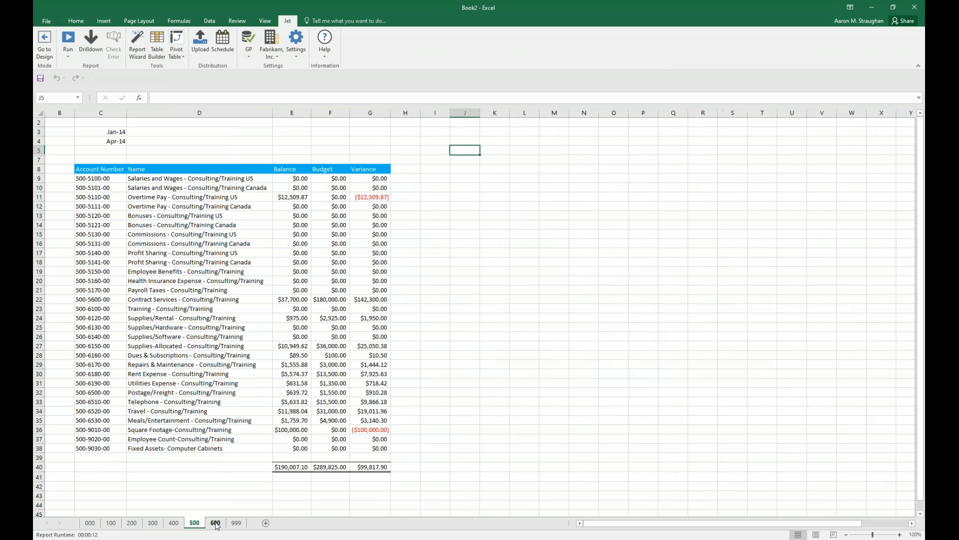
left_click(215, 524)
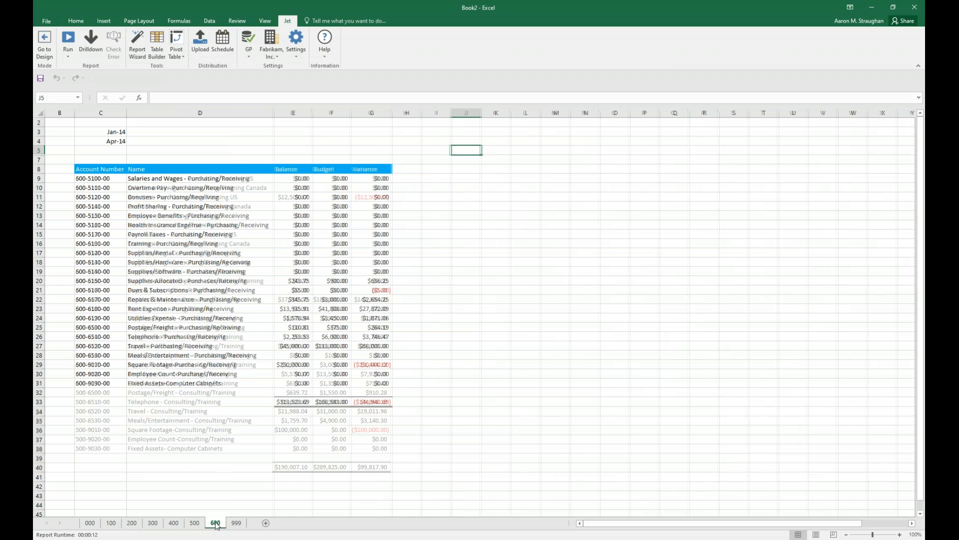
left_click(236, 523)
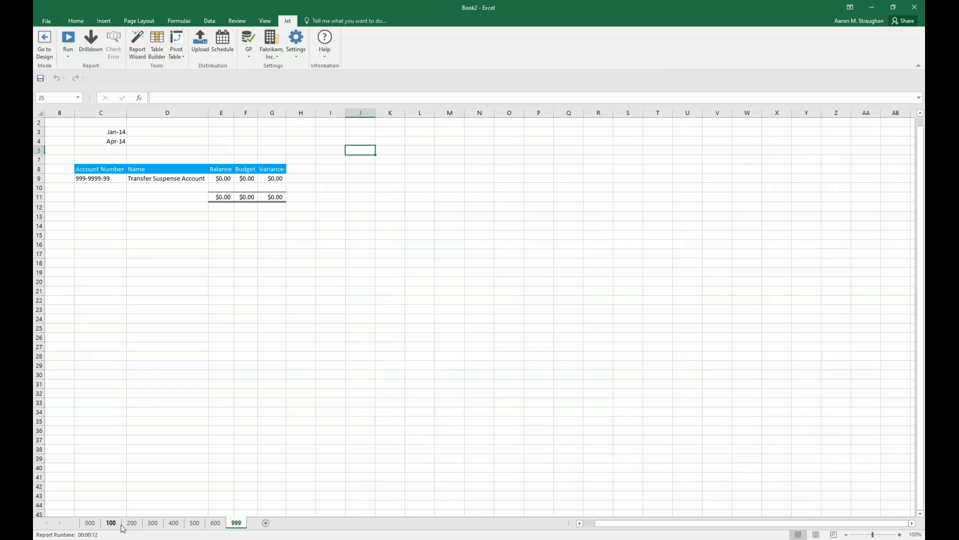
left_click(111, 523)
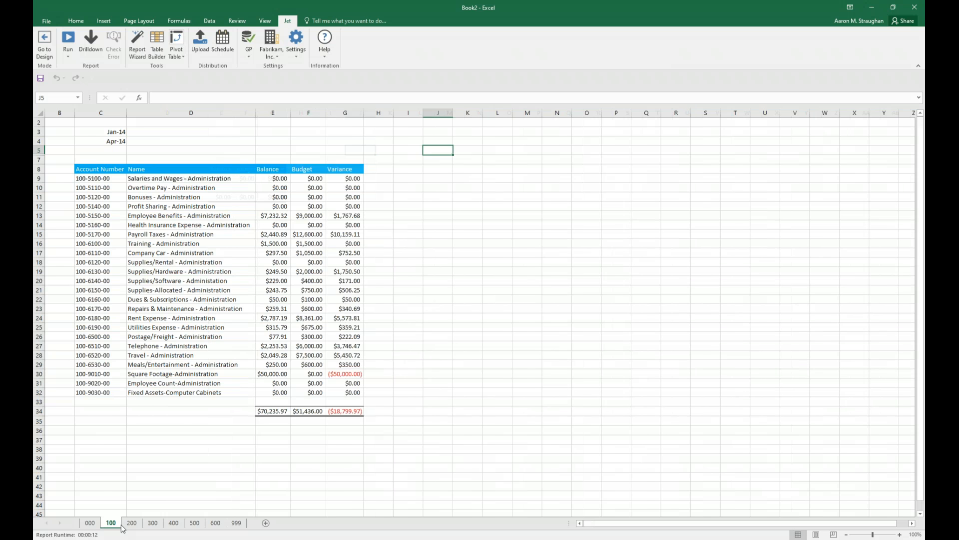
left_click(90, 523)
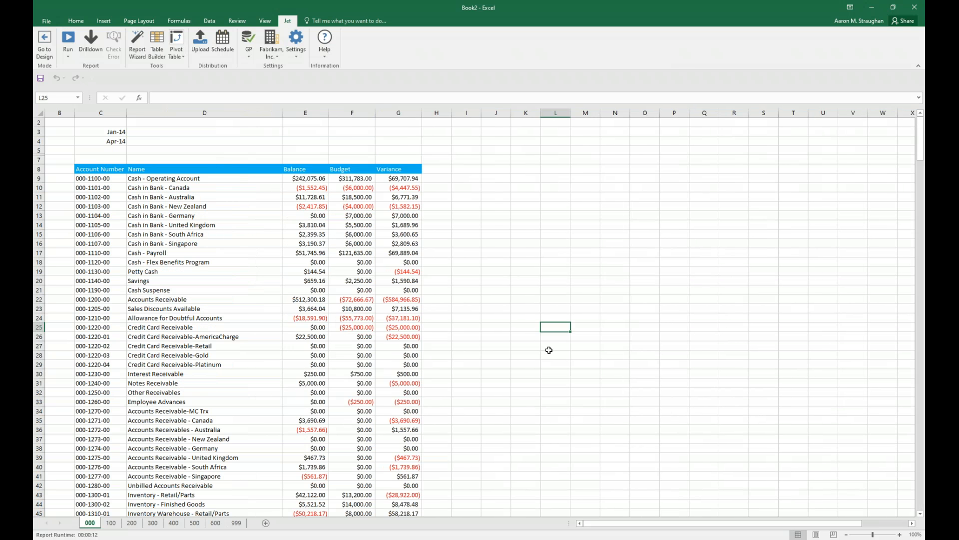
Return the report to design mode and set the end period in C4 to 7/1/2014.
left_click(52, 42)
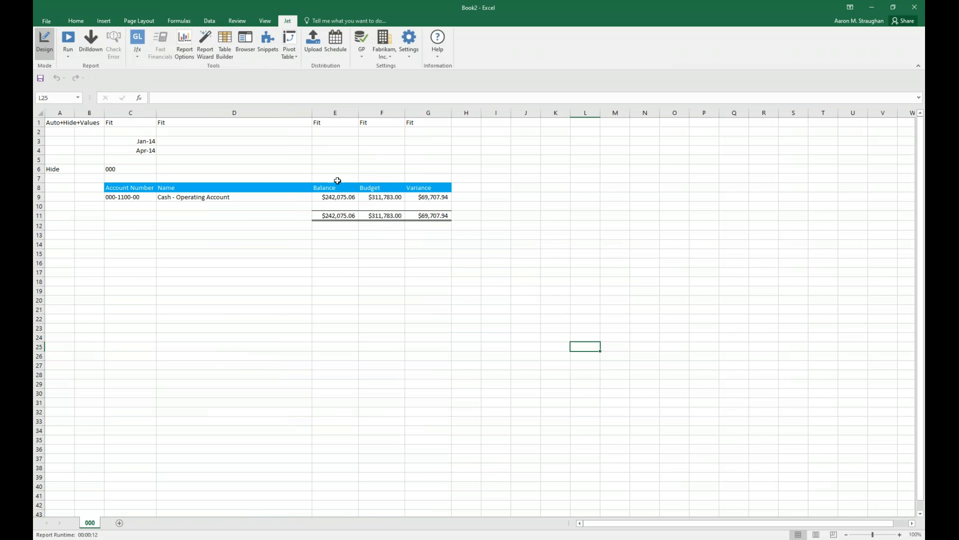
left_click(136, 151)
left_click_drag(180, 98, 154, 98)
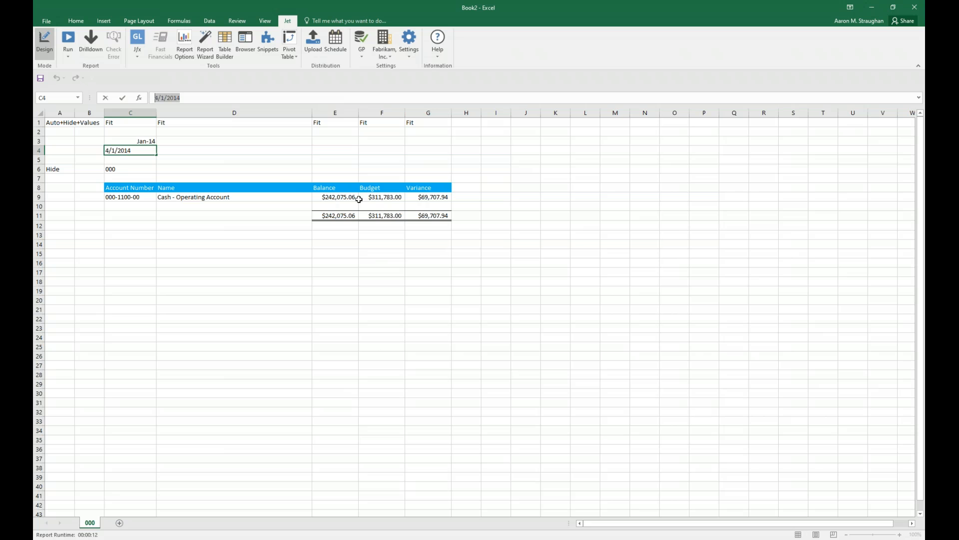
type("7/1/2014")
key("Return")
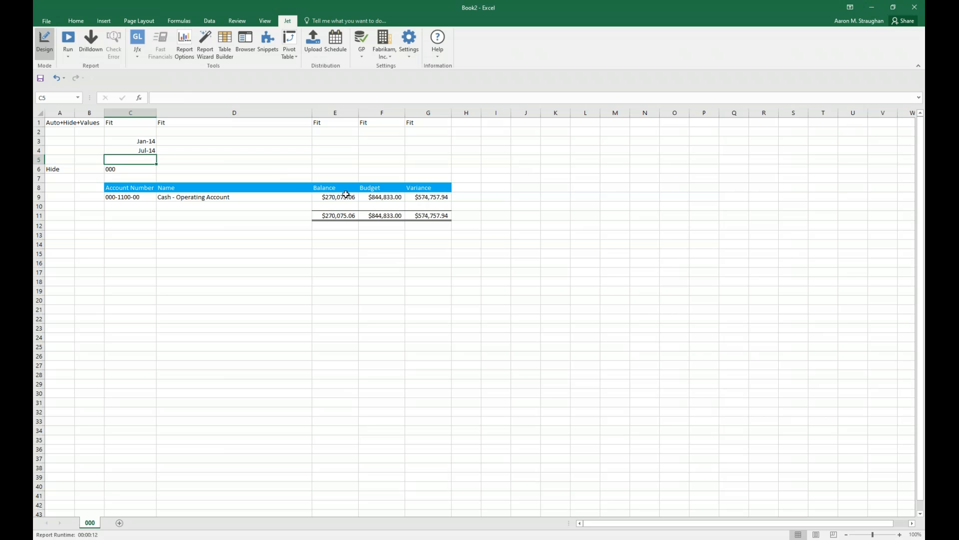
Create a copy of sheet 000 in front of the original and rename the copy Consolidated.
right_click(97, 522)
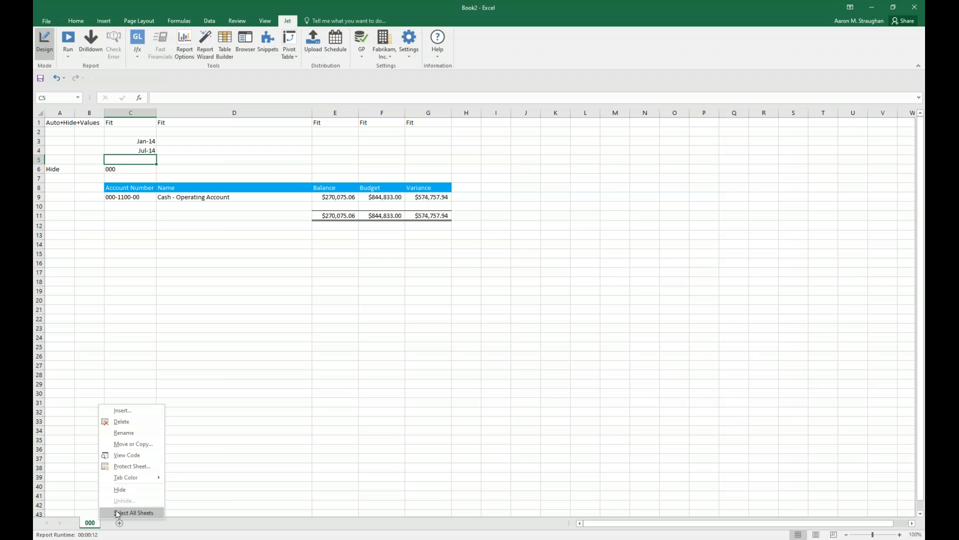
left_click(130, 445)
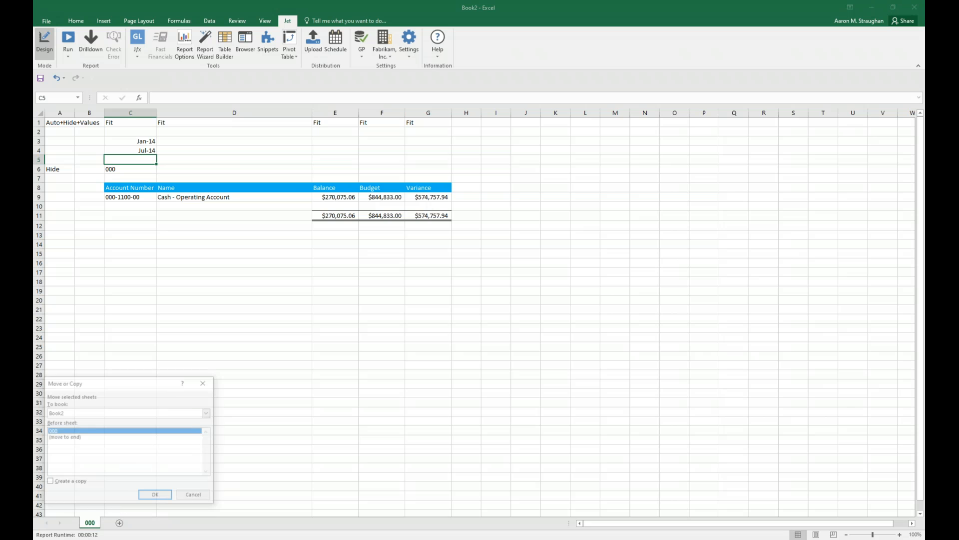
left_click(75, 482)
left_click(155, 496)
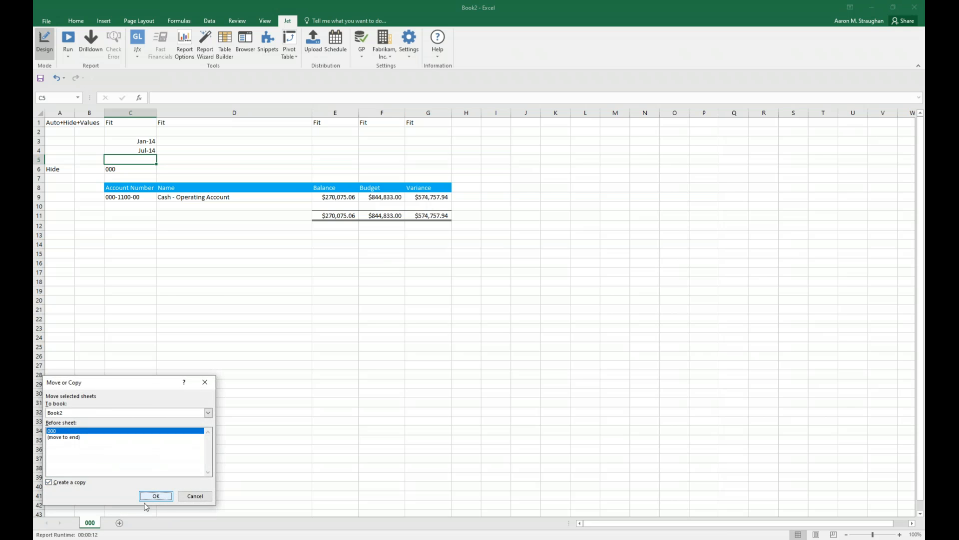
right_click(96, 522)
left_click(120, 437)
type("Consolidated")
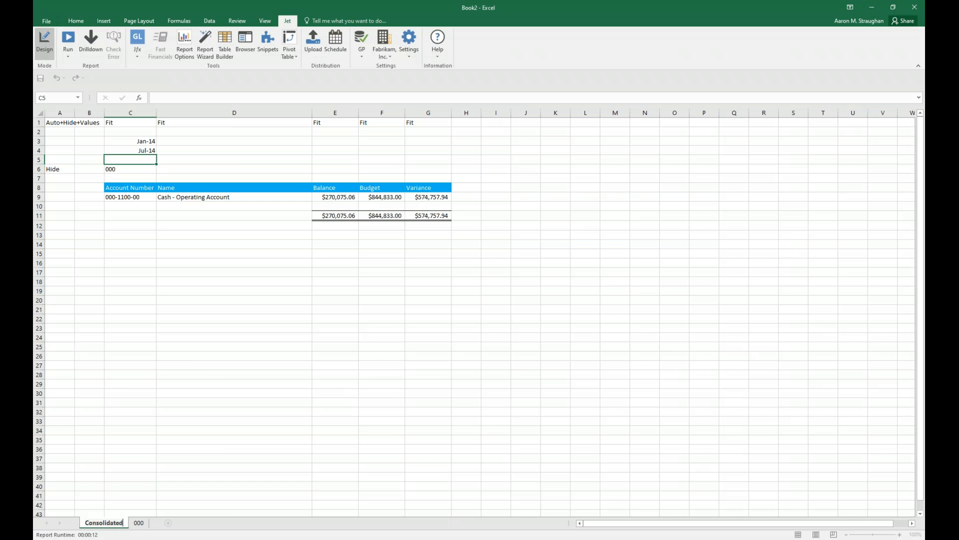
key("Return")
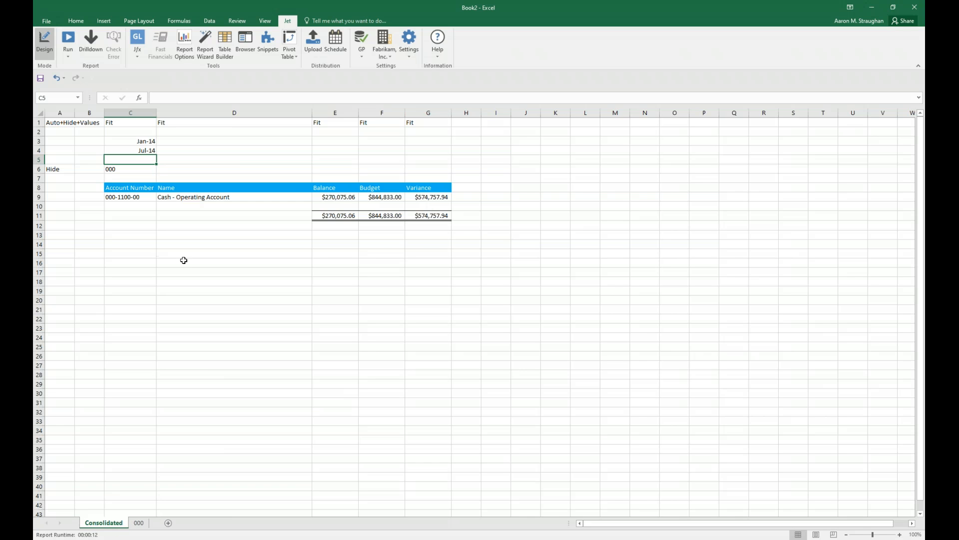
Replace the segment formula in cell C6 of the Consolidated sheet with the range 000..900.
left_click(133, 171)
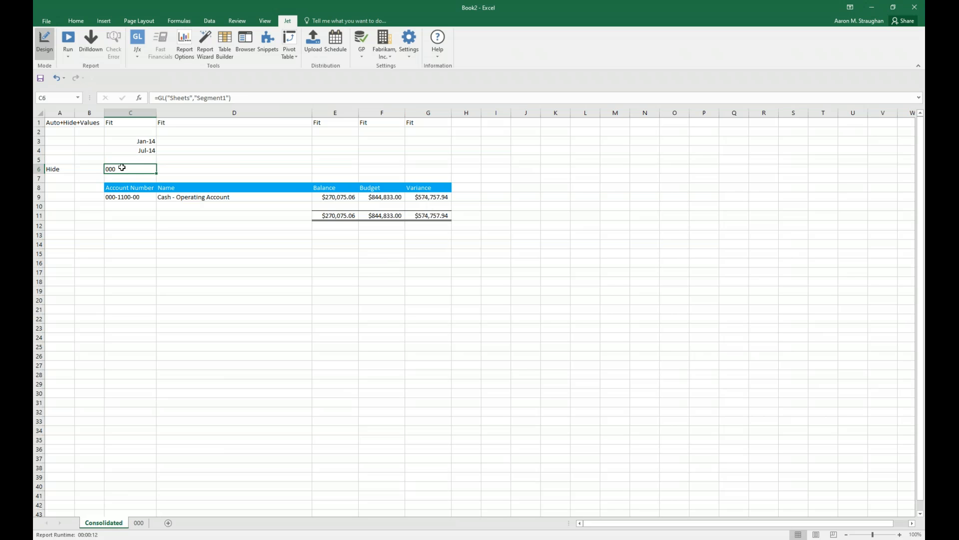
left_click(250, 98)
key("shift+Home")
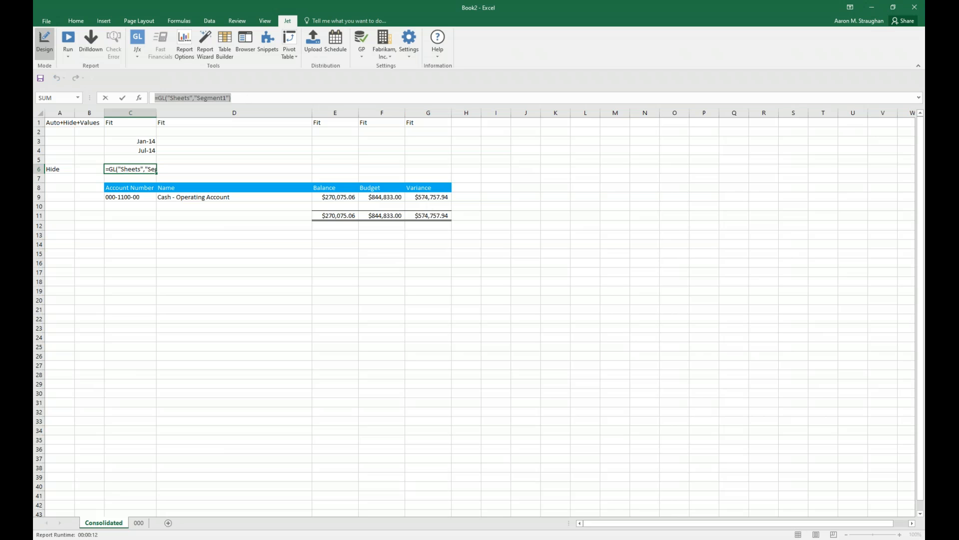
type("000..900")
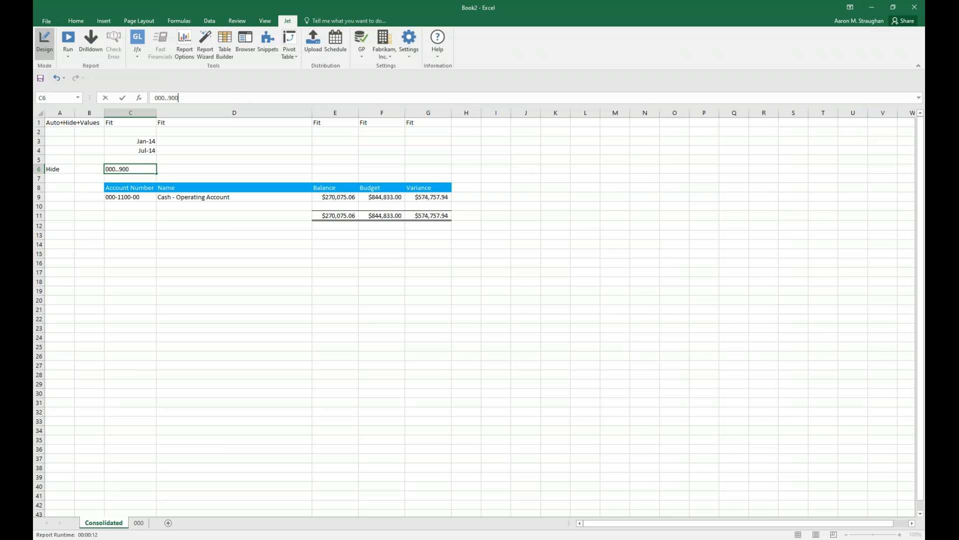
key("Return")
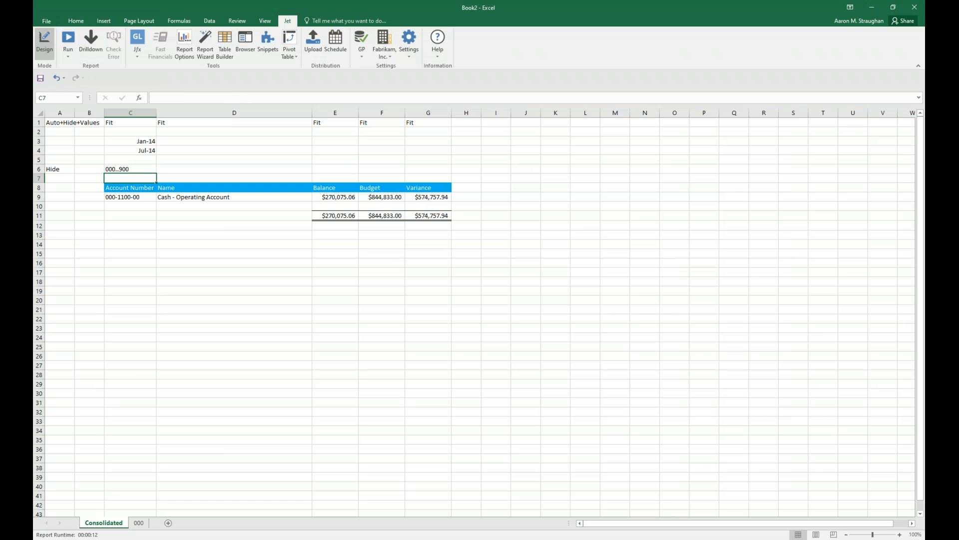
left_click(356, 286)
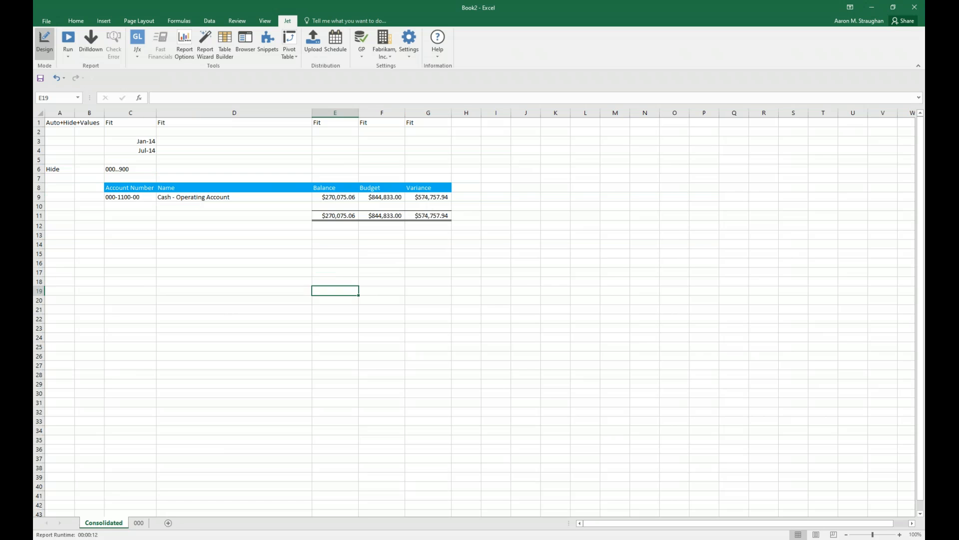
Compare cell C6 on the Consolidated and 000 sheets, and run the report from Consolidated.
left_click(142, 168)
left_click(139, 522)
left_click(130, 169)
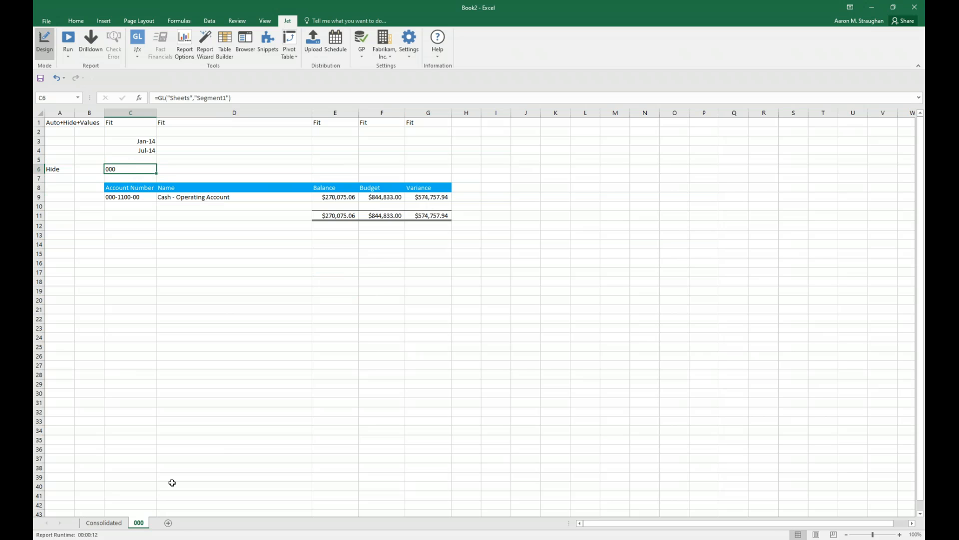
left_click(114, 523)
left_click(68, 39)
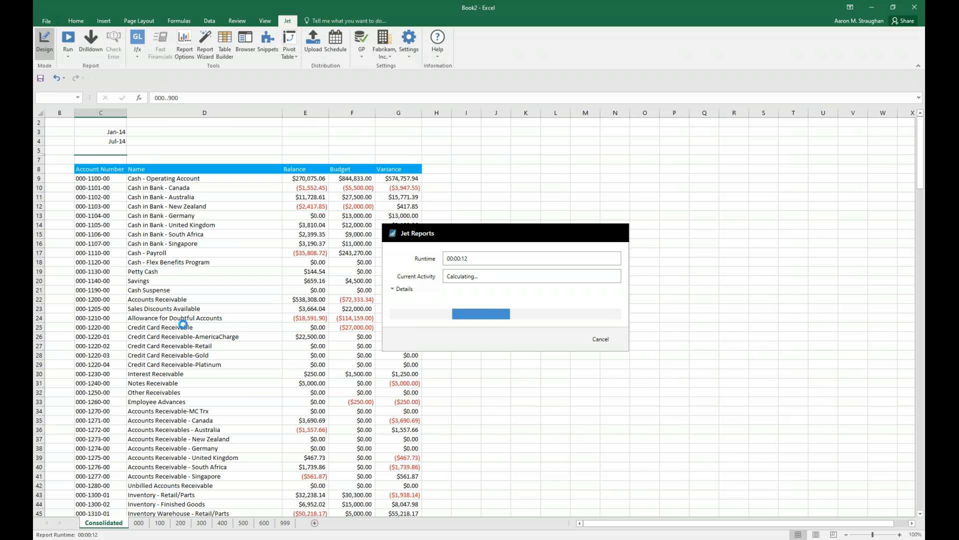
Review the generated Consolidated sheet and the segment sheets 000, 100, 300, 400 and 500, ending at the start of Consolidated.
left_click_drag(922, 139, 924, 504)
left_click(136, 523)
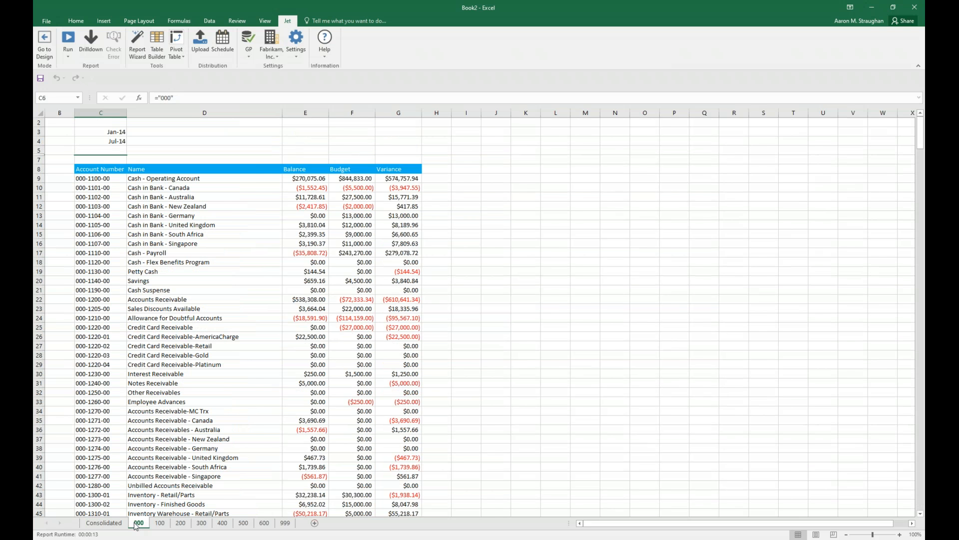
left_click(160, 522)
left_click(201, 523)
left_click(222, 523)
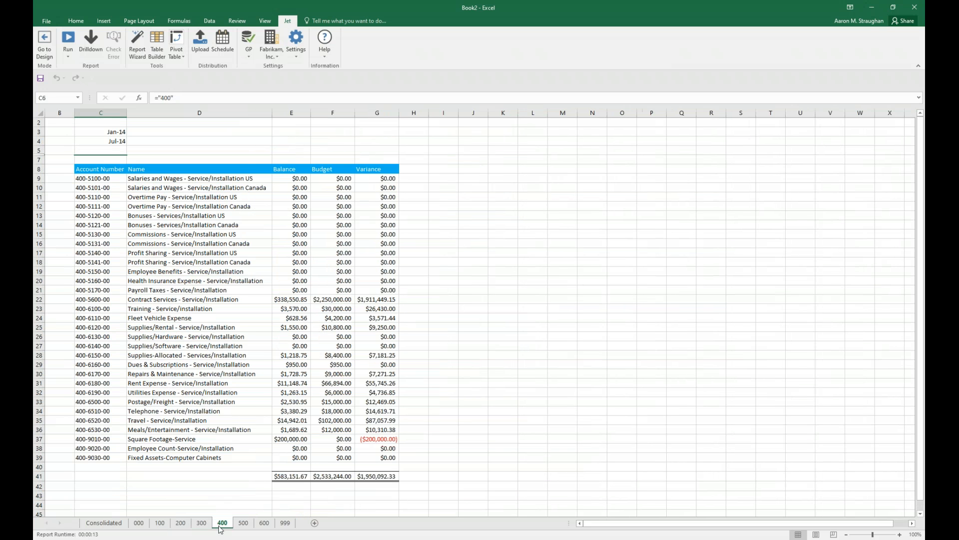
left_click(243, 523)
left_click(99, 525)
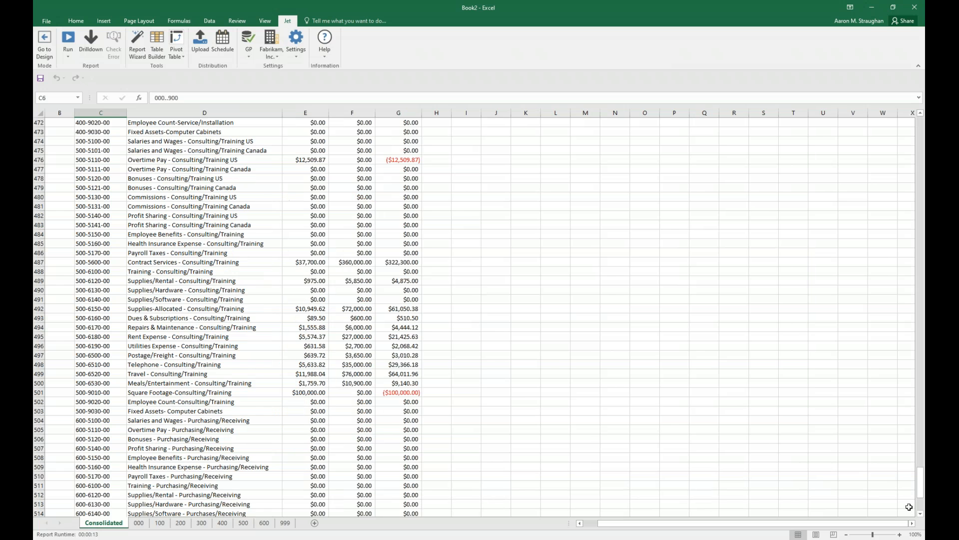
left_click_drag(922, 482, 922, 132)
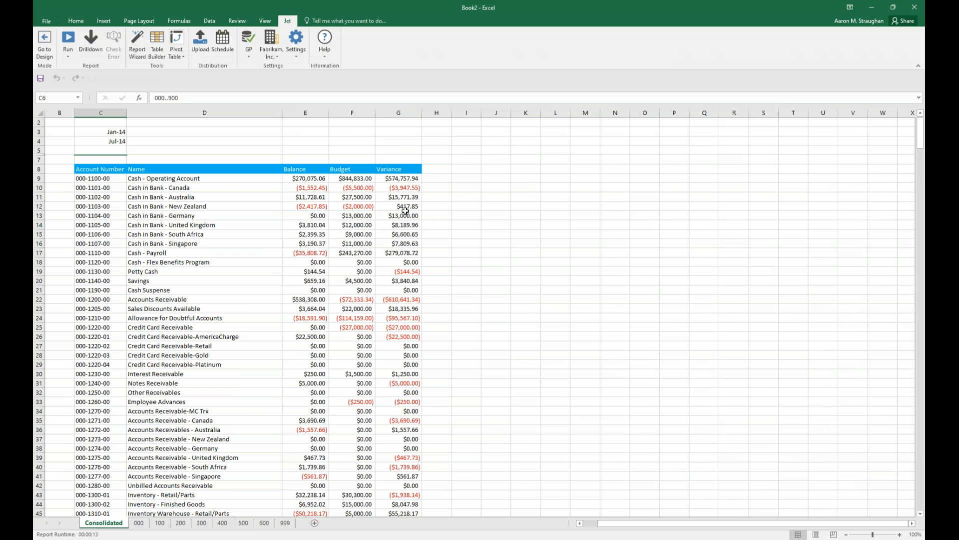
Drill down on the Cash - Operating Account balance in E9 to its period 1 transactions and look through them.
left_click(315, 178)
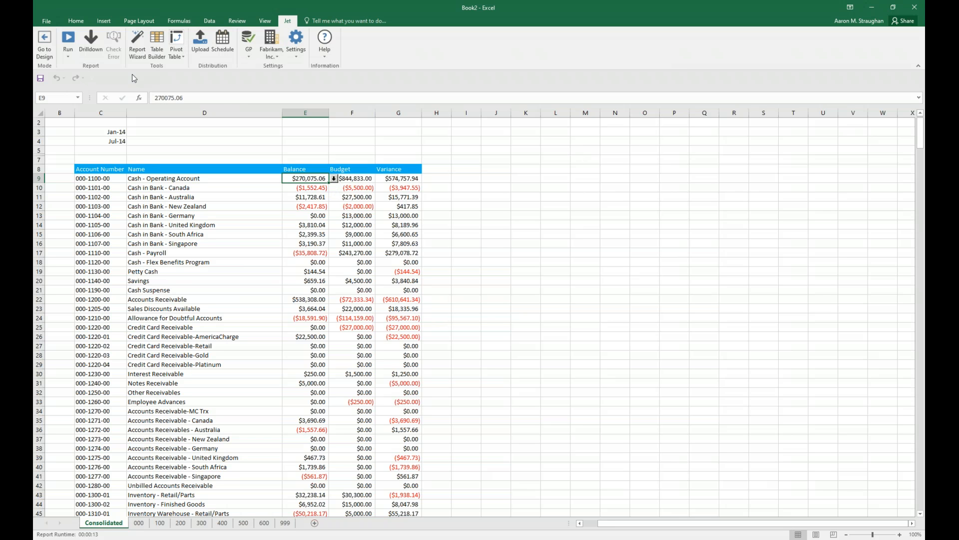
left_click(92, 39)
left_click(333, 178)
left_click(129, 177)
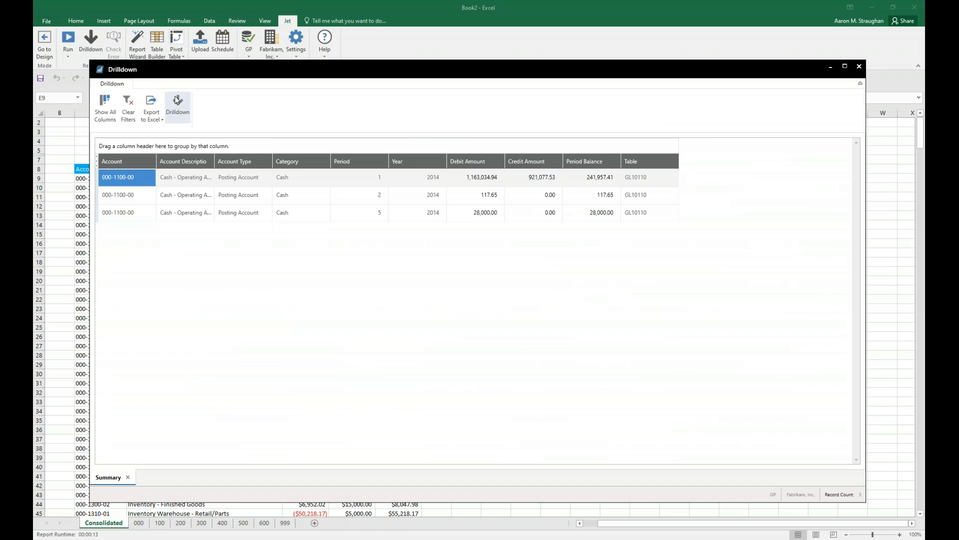
left_click(176, 100)
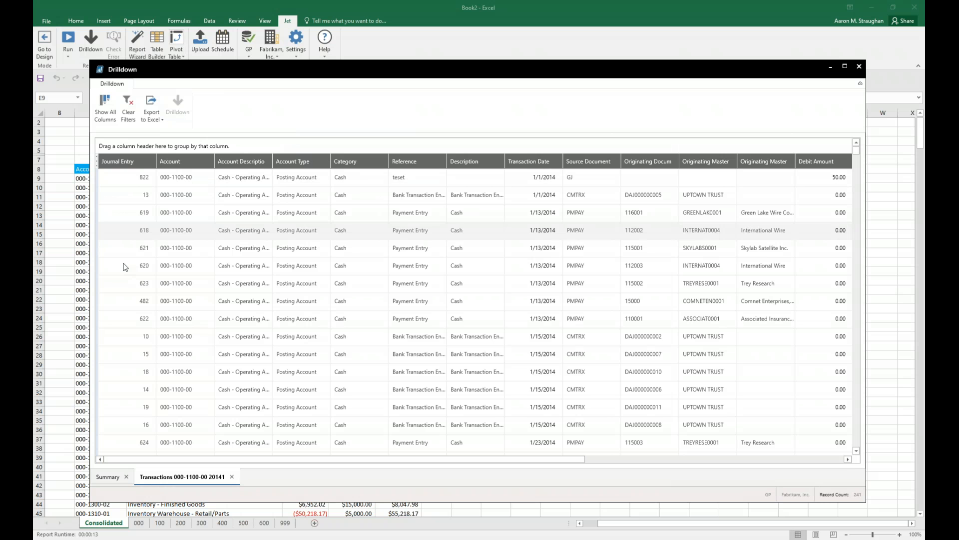
scroll(140, 241, "down", 1)
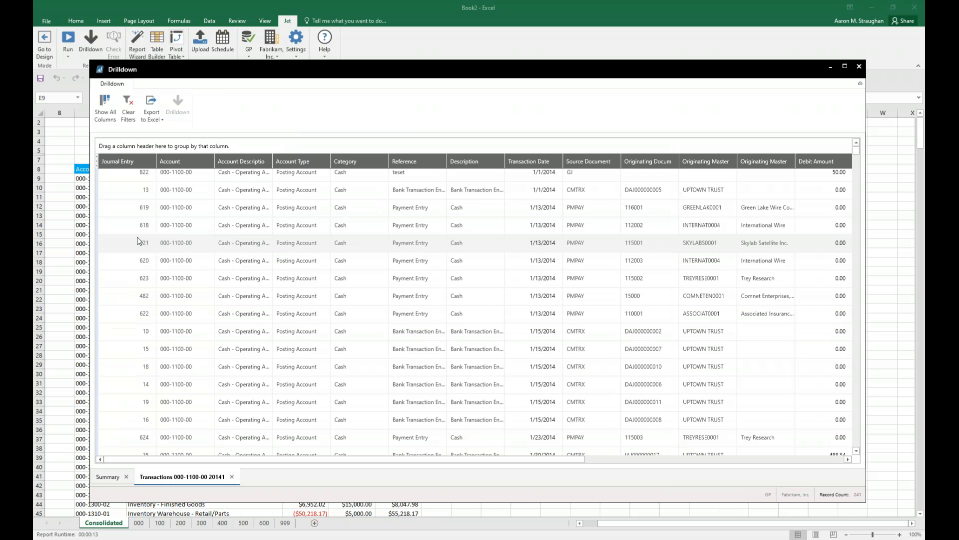
scroll(140, 242, "down", 2)
scroll(266, 380, "up", 2)
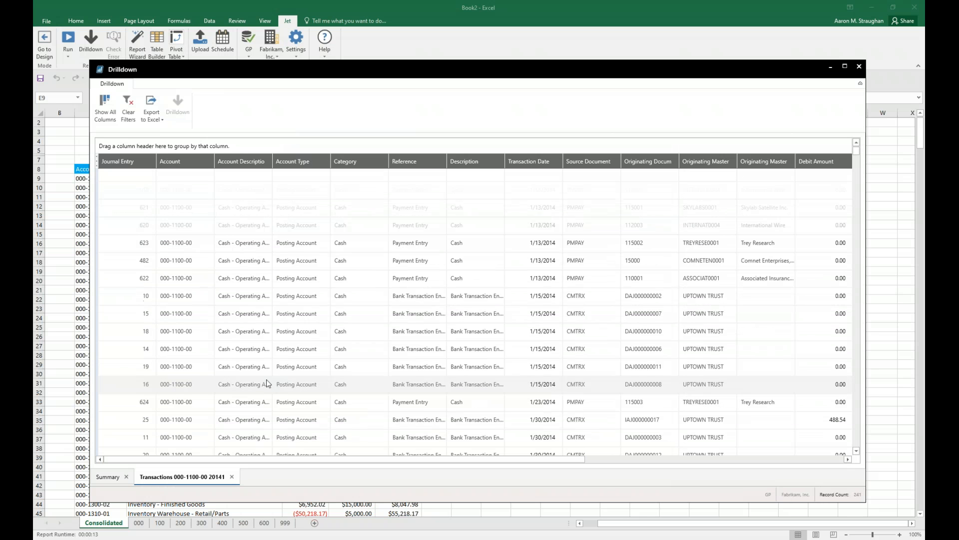
scroll(266, 384, "up", 2)
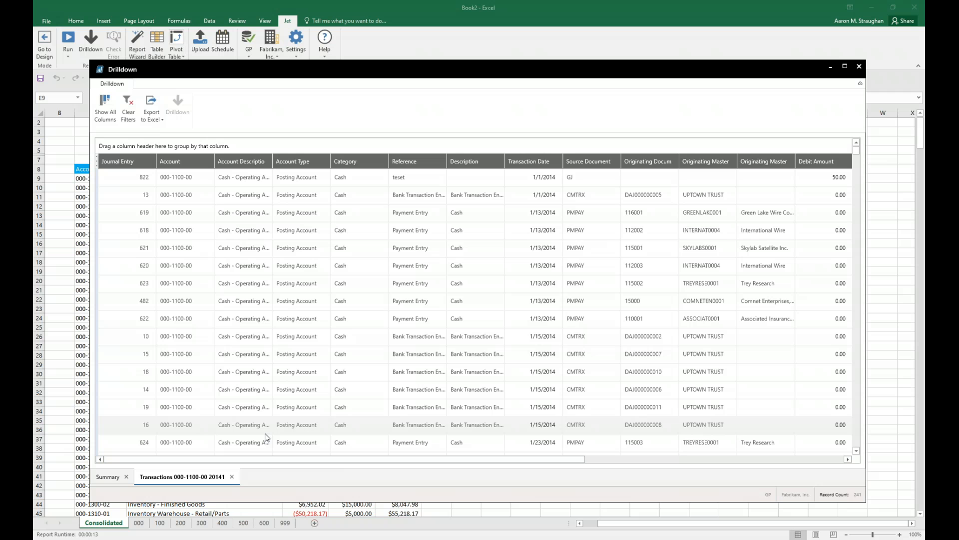
mouse_move(272, 459)
left_mouse_down()
mouse_move(429, 463)
mouse_move(270, 462)
left_mouse_up()
Look over the column visibility choices and the Transaction Date filter values for the transaction list.
right_click(429, 159)
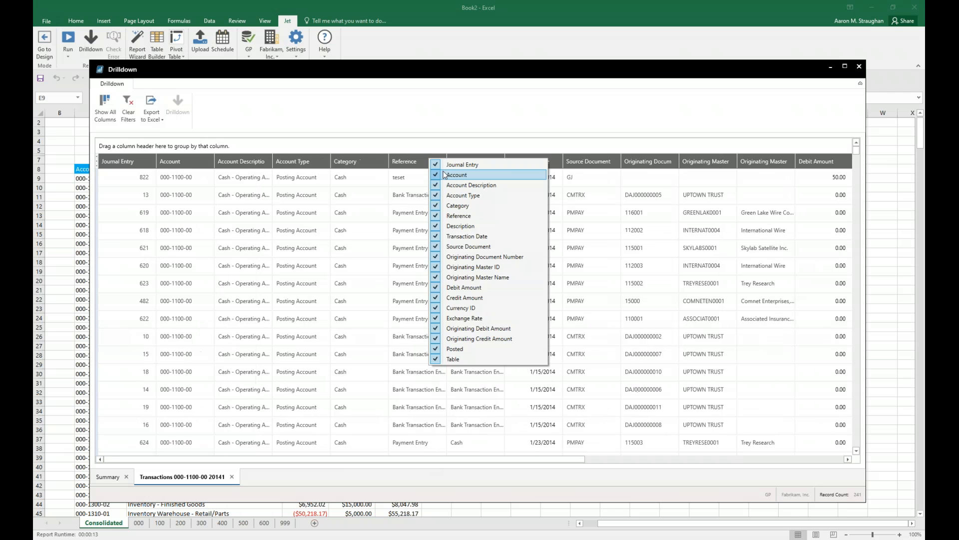
left_click(465, 195)
left_click(466, 205)
left_click(463, 195)
left_click(458, 205)
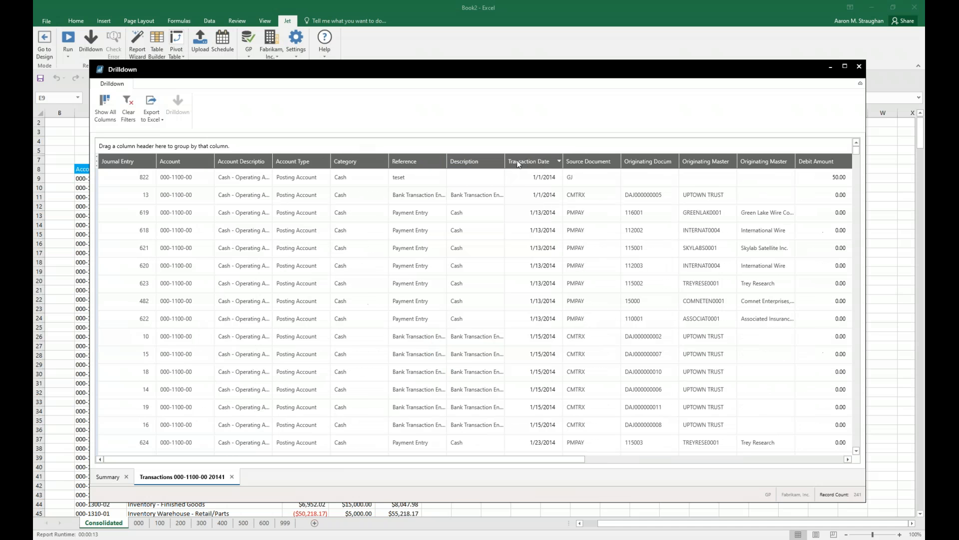
left_click(559, 160)
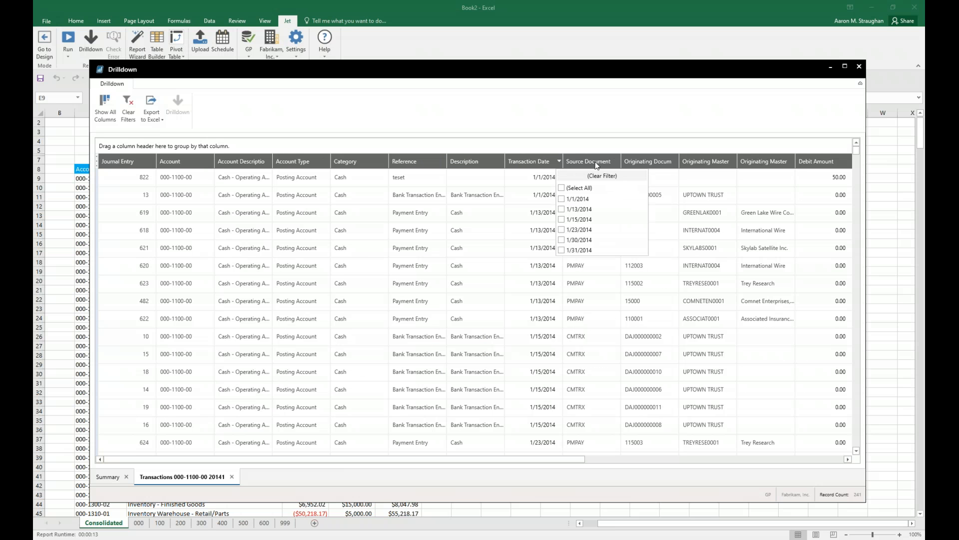
left_click(598, 137)
Group the transactions by Reference, and collapse the teset and Bank Transaction Entry groups to view the payment entries.
left_click_drag(405, 161, 412, 146)
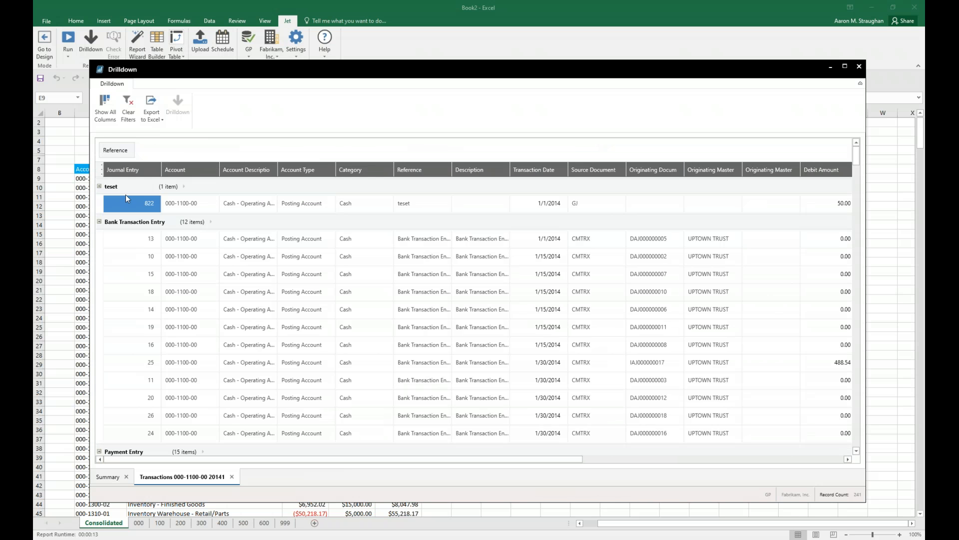
left_click(99, 187)
left_click(99, 204)
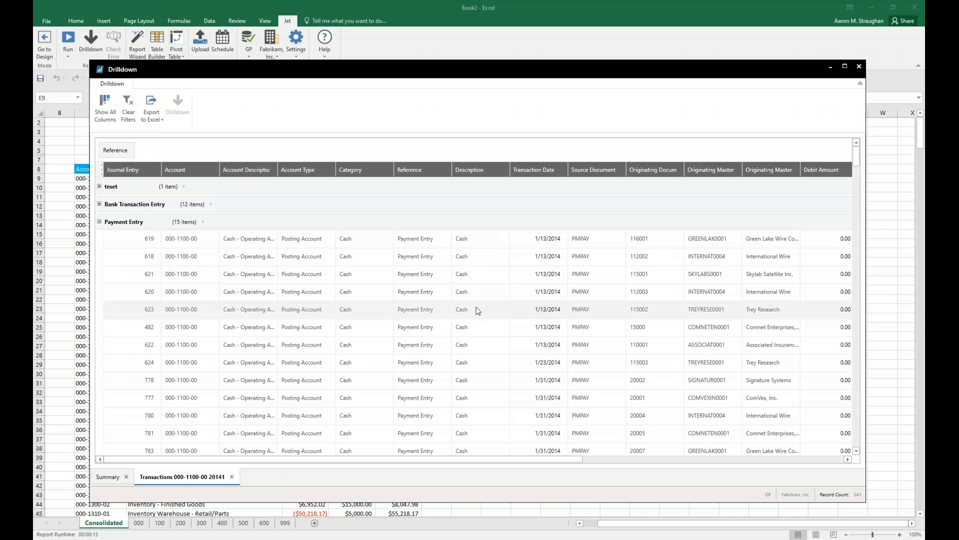
scroll(810, 338, "down", 2)
scroll(810, 338, "up", 2)
Check the options for exporting the drilldown to Excel, and close the Drilldown window.
left_click(152, 106)
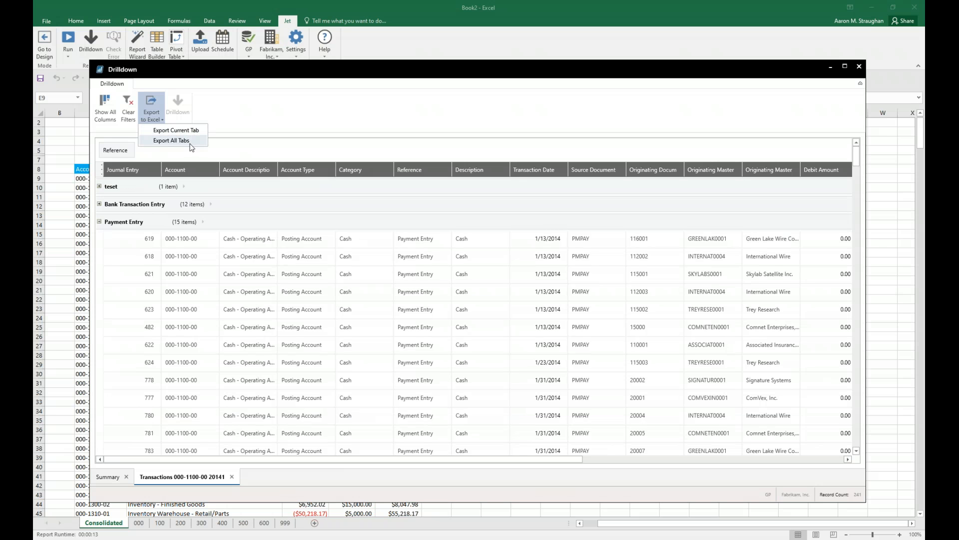
left_click(861, 68)
left_click(863, 67)
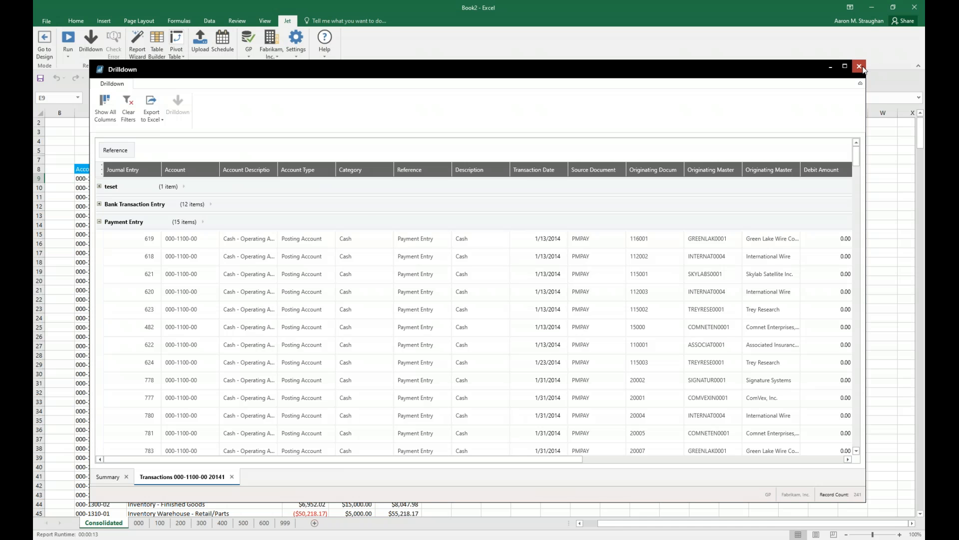
Create a new blank workbook and select cell C3.
left_click(467, 170)
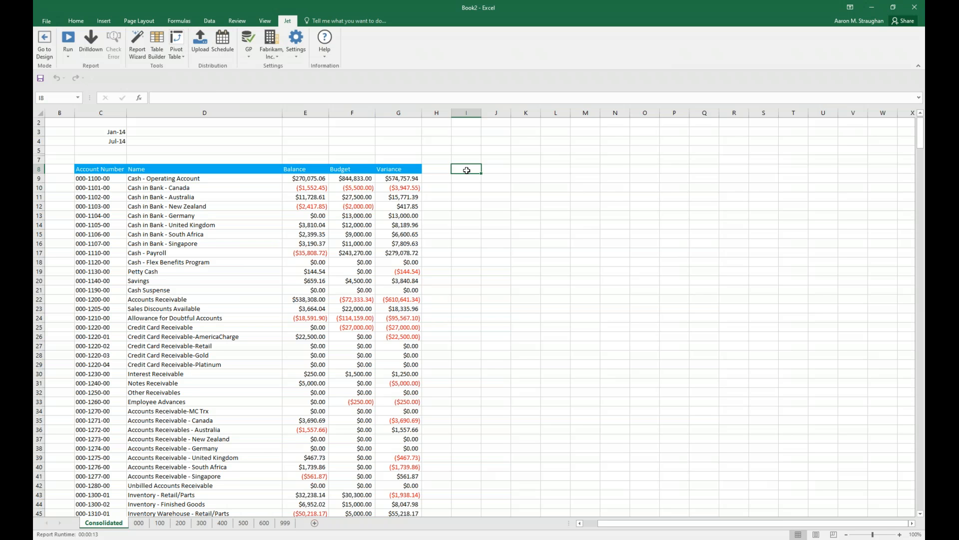
left_click(492, 233)
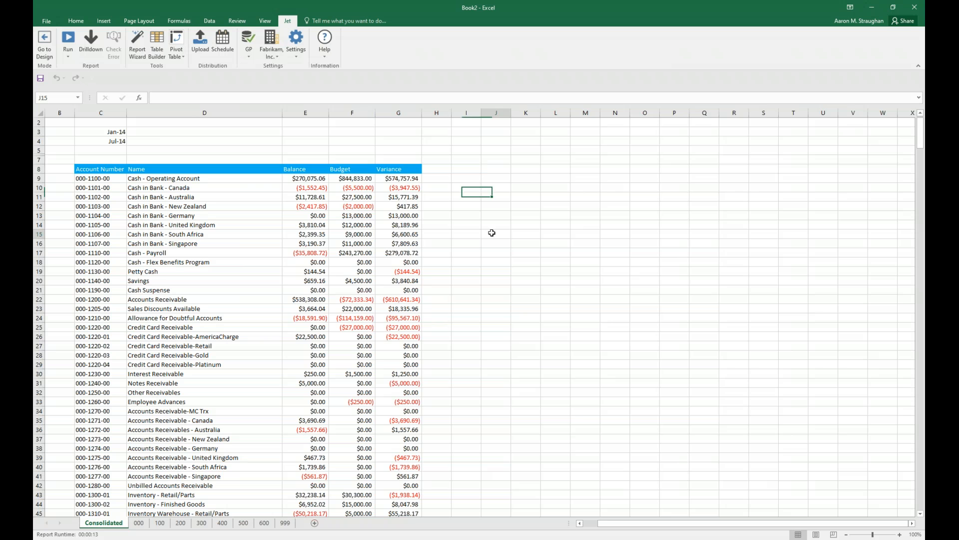
key("ctrl+n")
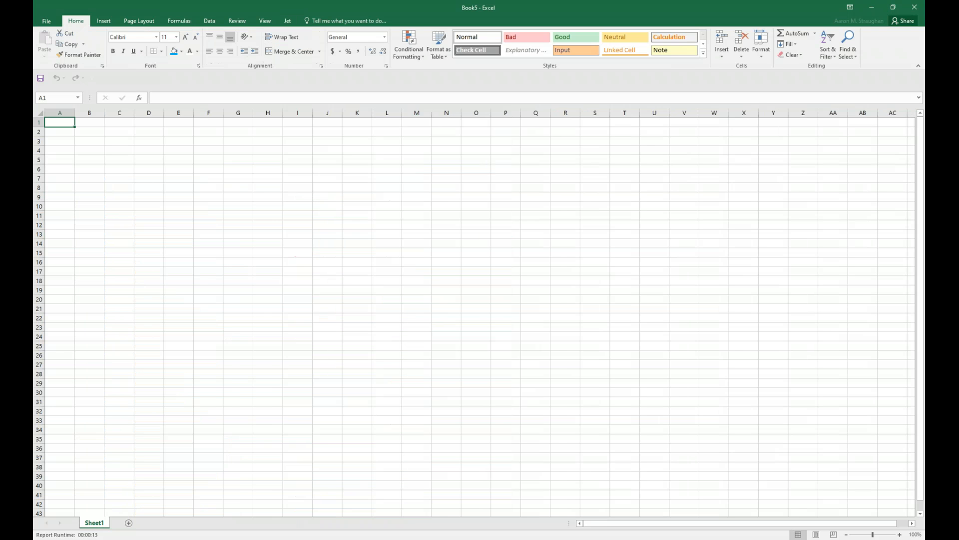
left_click(119, 142)
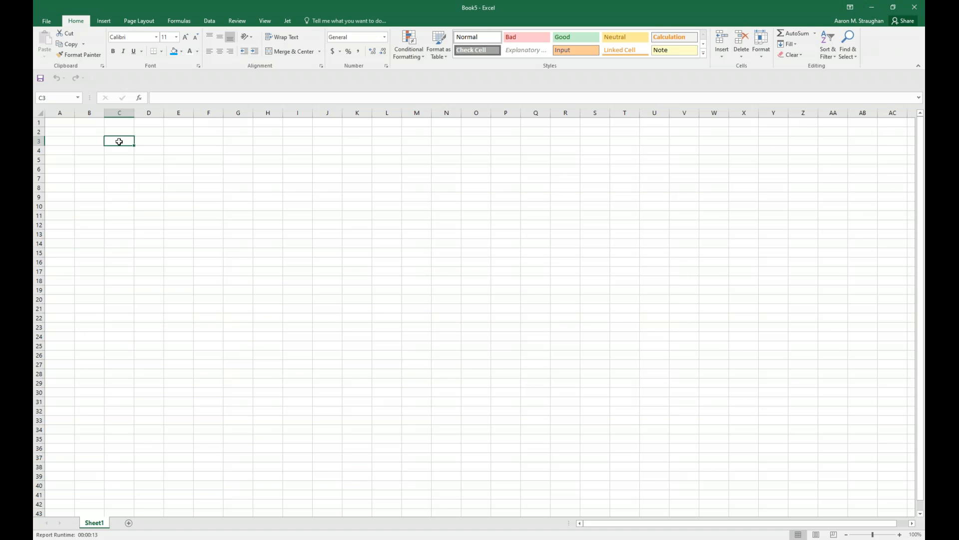
Open the Jet Browser in the new workbook and enlarge its window.
left_click(292, 22)
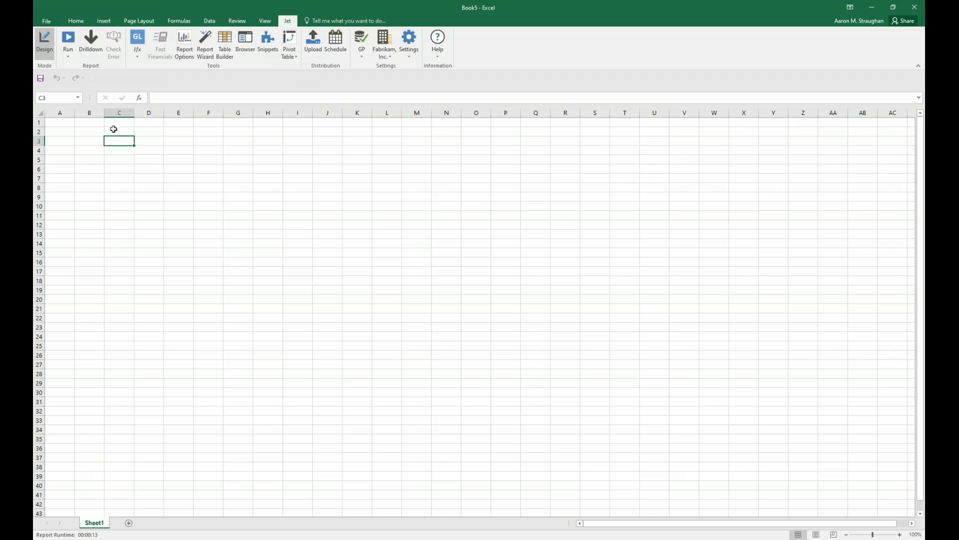
left_click(242, 50)
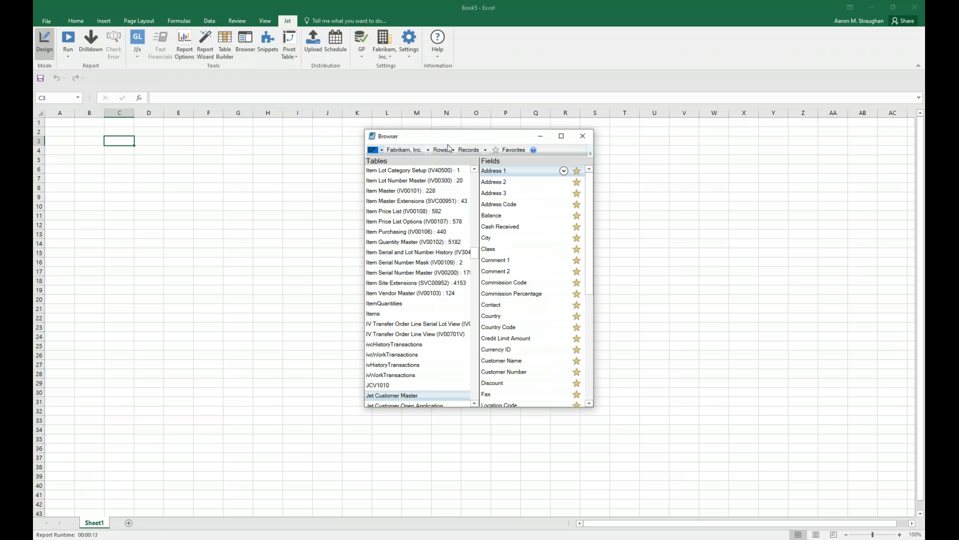
left_click_drag(591, 409, 753, 468)
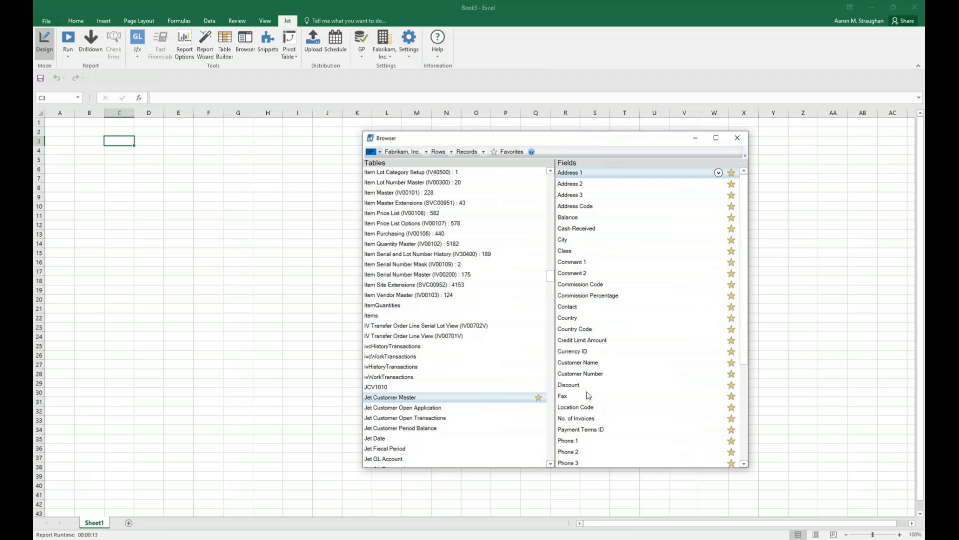
Look through the item and inventory tables, viewing the fields of Item Site Extensions and Inventory Landed Cost Group.
scroll(478, 340, "up", 2)
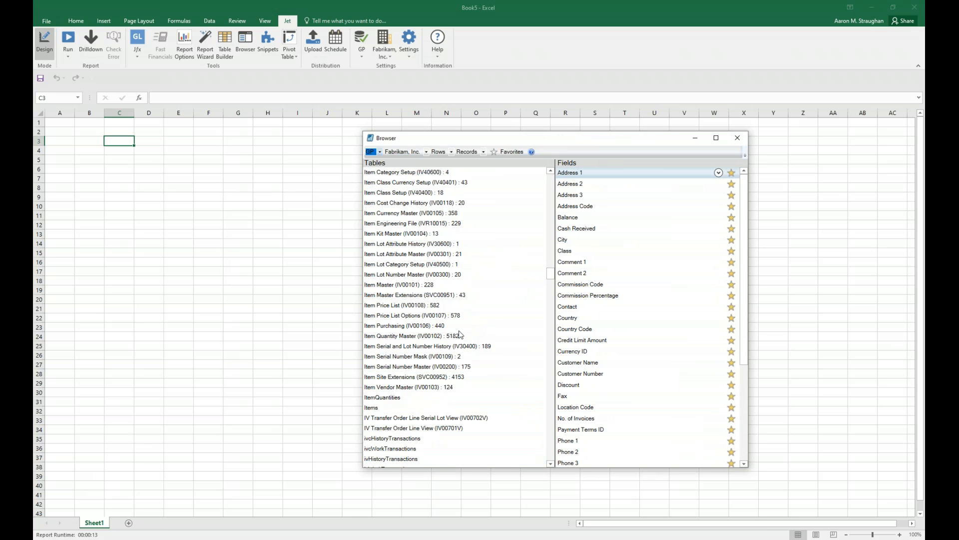
scroll(482, 330, "down", 1)
scroll(483, 328, "down", 1)
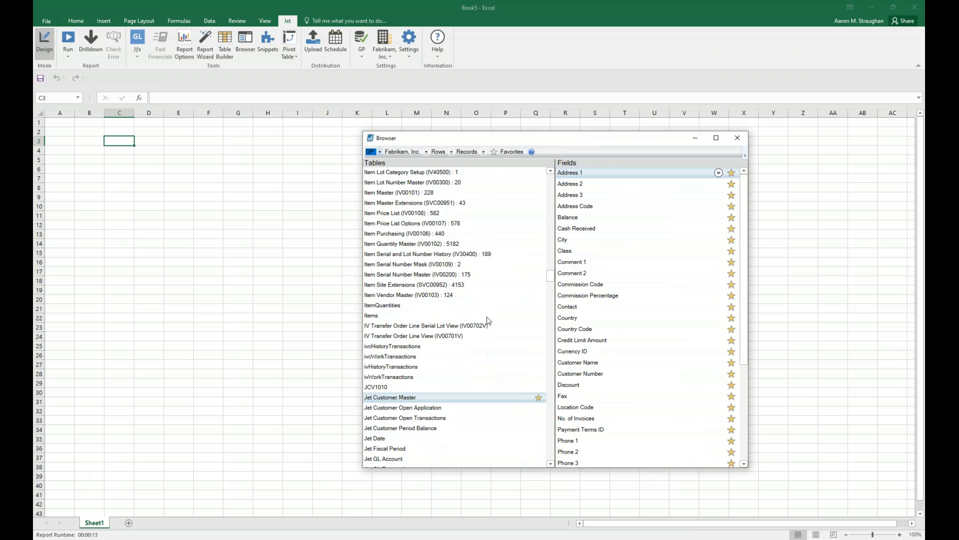
left_click(437, 286)
scroll(446, 303, "up", 10)
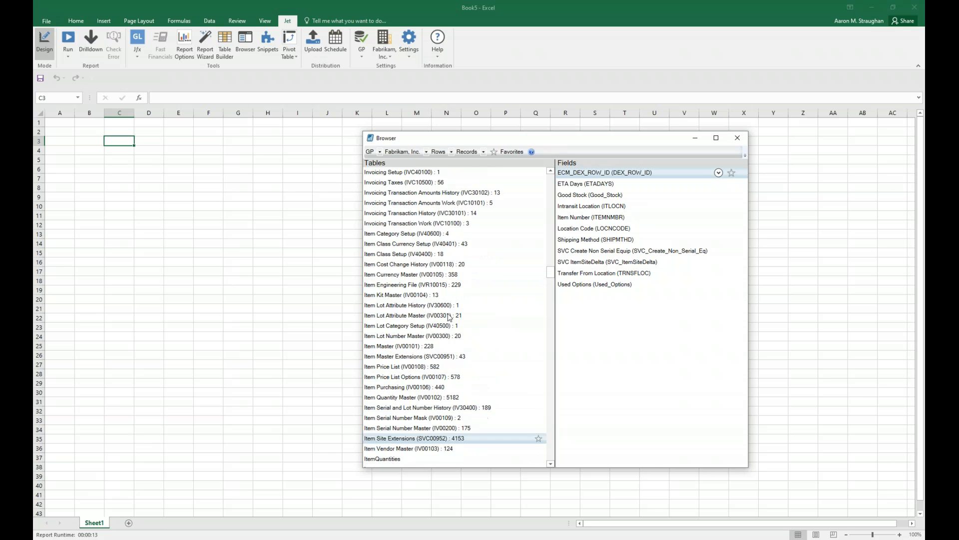
scroll(428, 257, "up", 7)
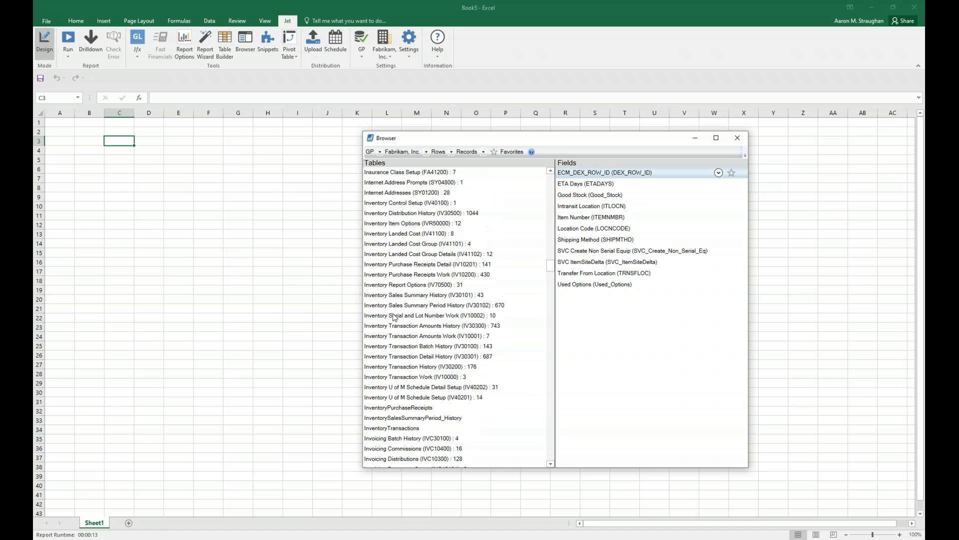
left_click(424, 305)
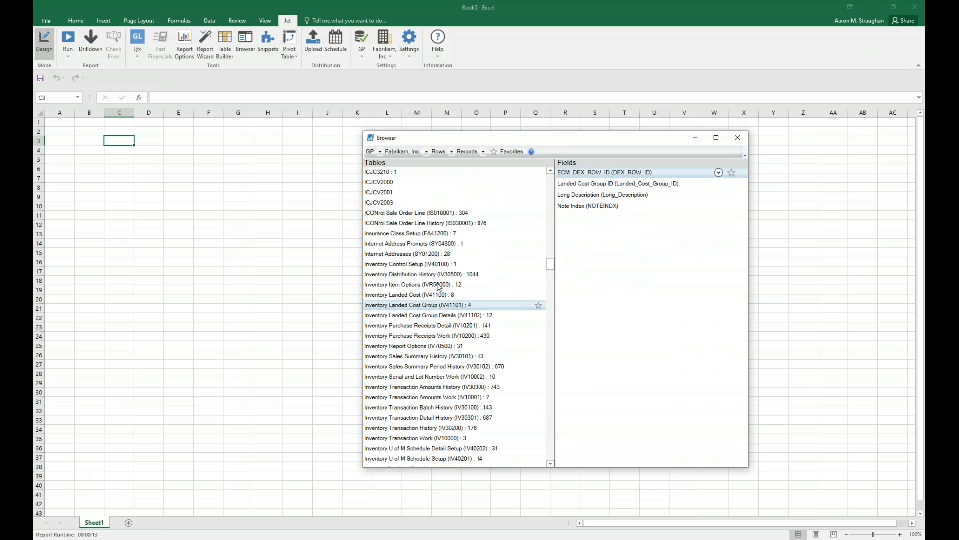
Examine the rest of the table list, from the HR and ICJC tables through to the Jet views.
scroll(433, 292, "up", 2)
scroll(433, 293, "up", 7)
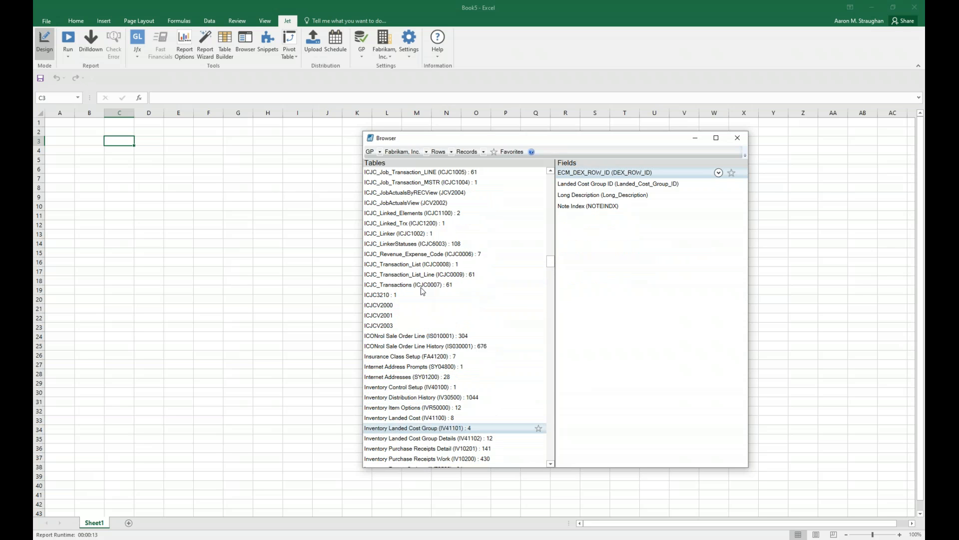
scroll(417, 289, "up", 10)
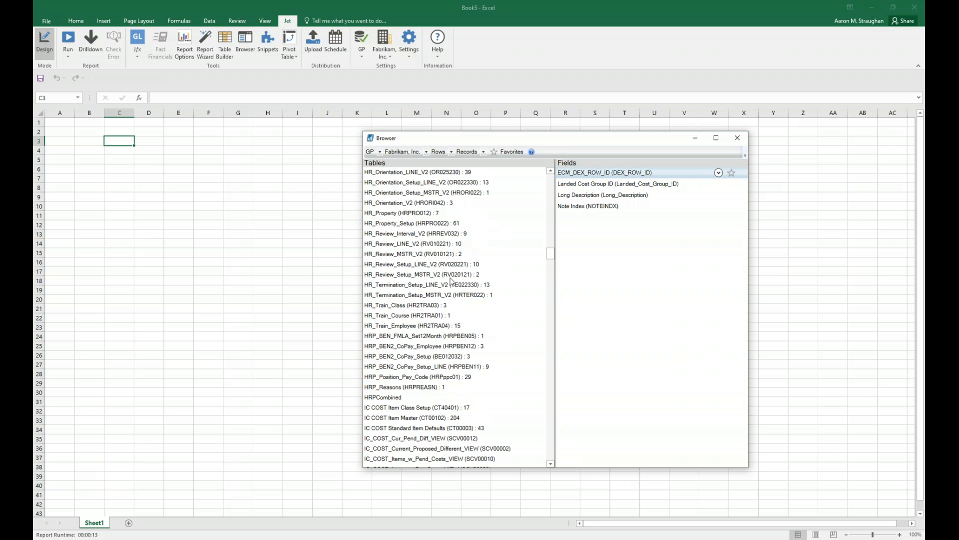
scroll(496, 264, "down", 16)
scroll(458, 285, "down", 5)
scroll(446, 285, "down", 4)
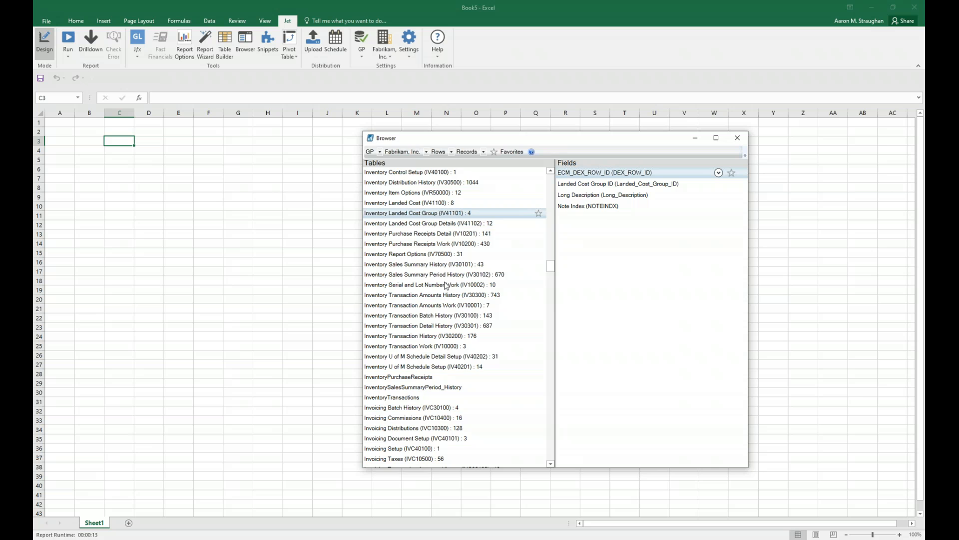
scroll(446, 285, "down", 10)
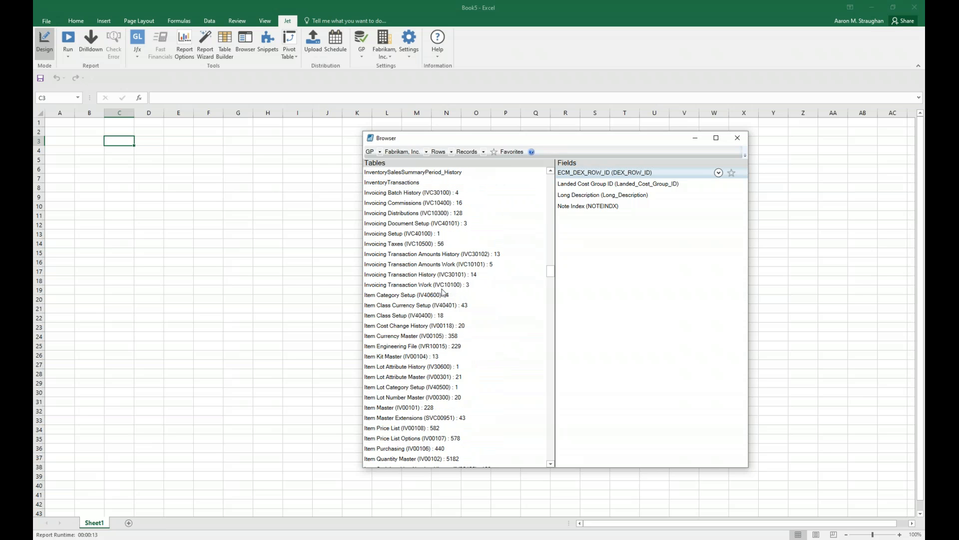
scroll(448, 311, "down", 6)
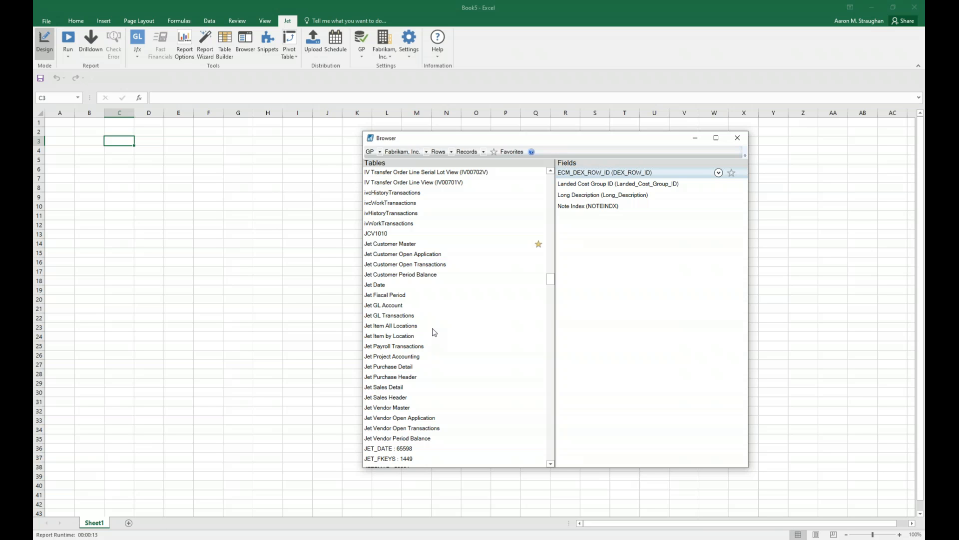
Select the Vendor Number, Vendor Name, State and Balance fields of the Jet Vendor Master table.
left_click(392, 407)
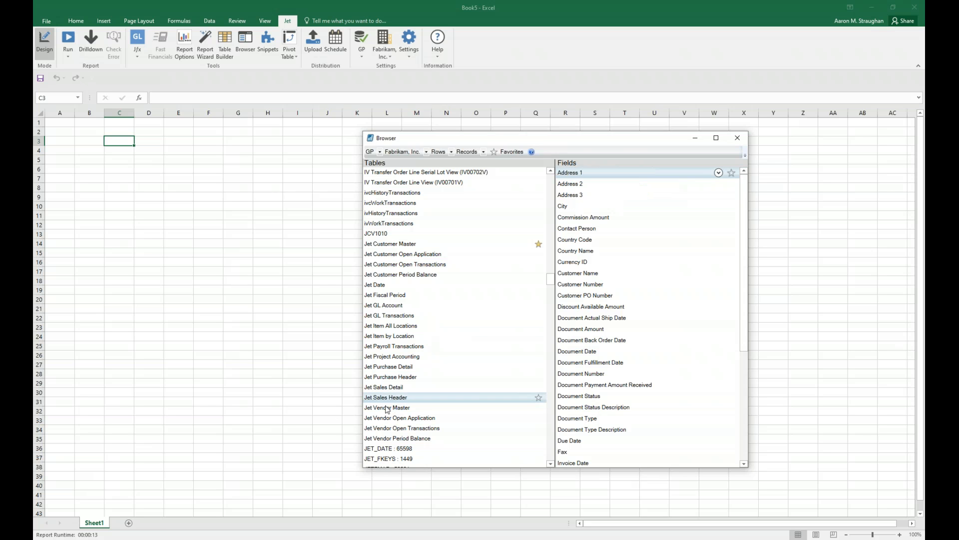
scroll(629, 380, "down", 5)
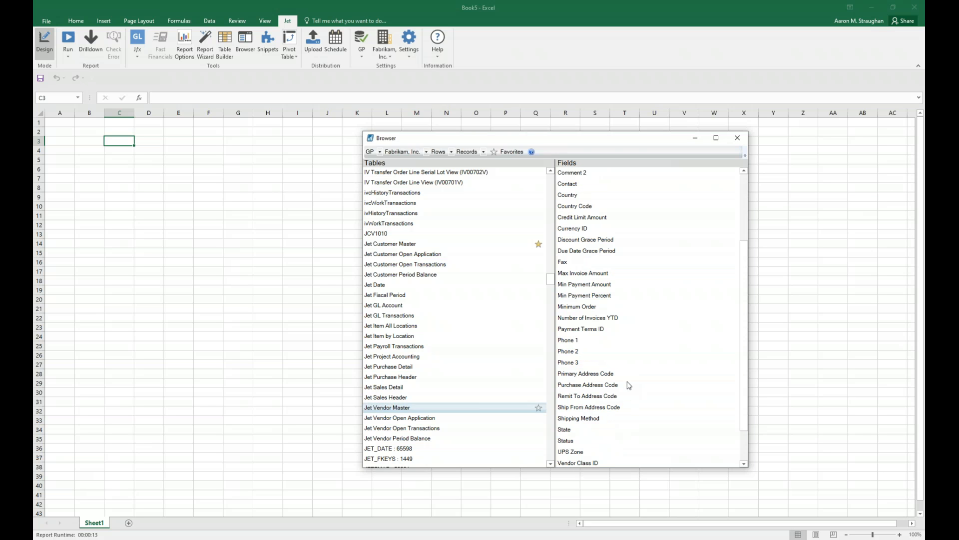
scroll(629, 379, "up", 3)
scroll(629, 377, "down", 5)
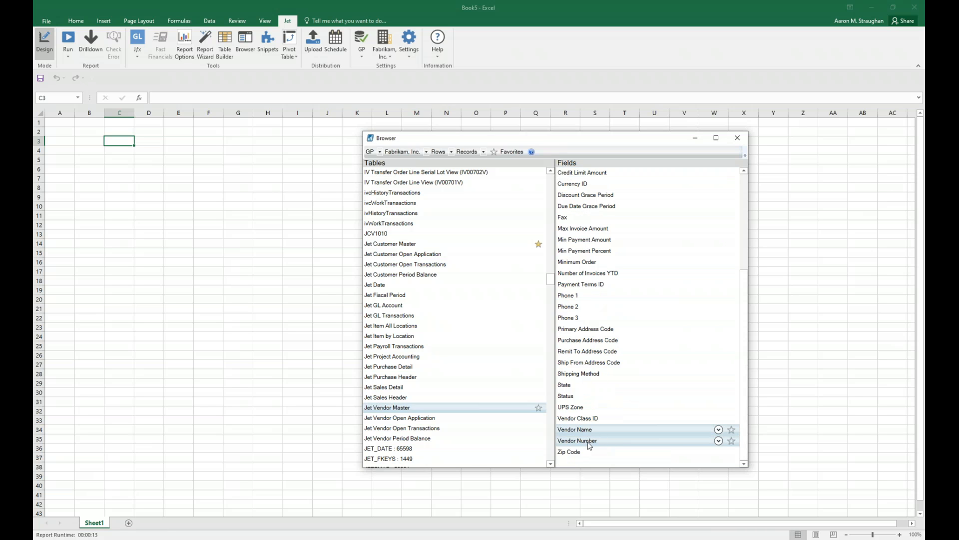
left_click(586, 386)
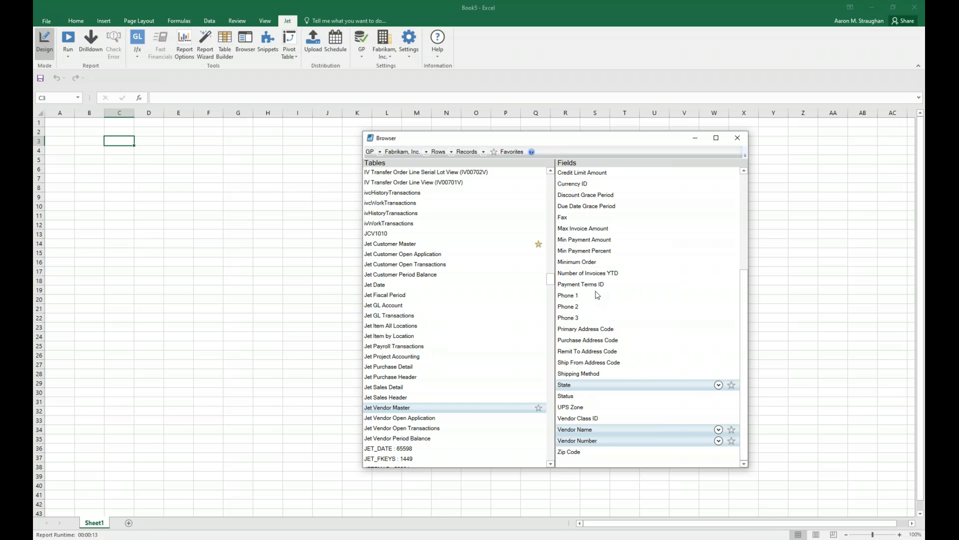
scroll(597, 296, "up", 5)
left_click(575, 229)
scroll(681, 279, "down", 4)
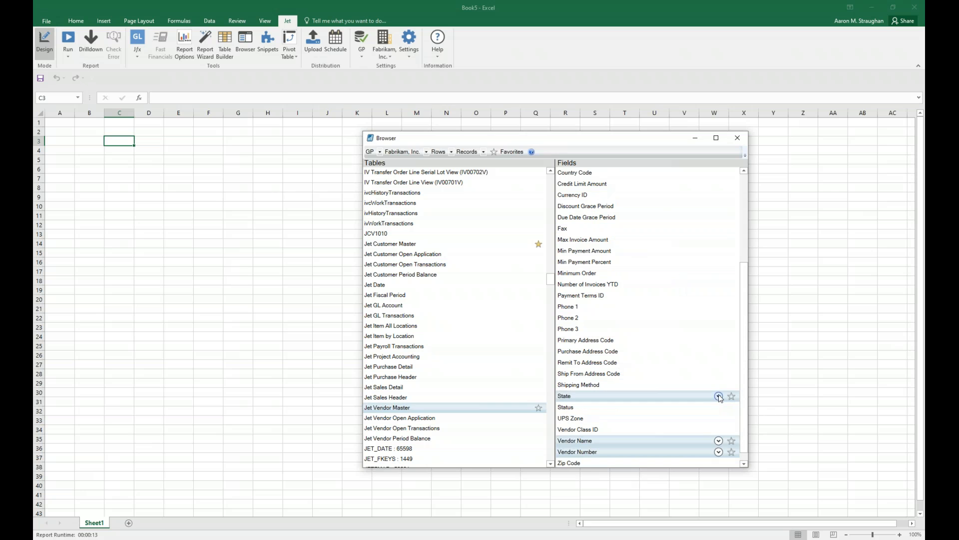
Preview the values stored in the State and Balance fields of Jet Vendor Master.
left_click(719, 396)
left_click(718, 396)
scroll(719, 397, "up", 4)
left_click(719, 230)
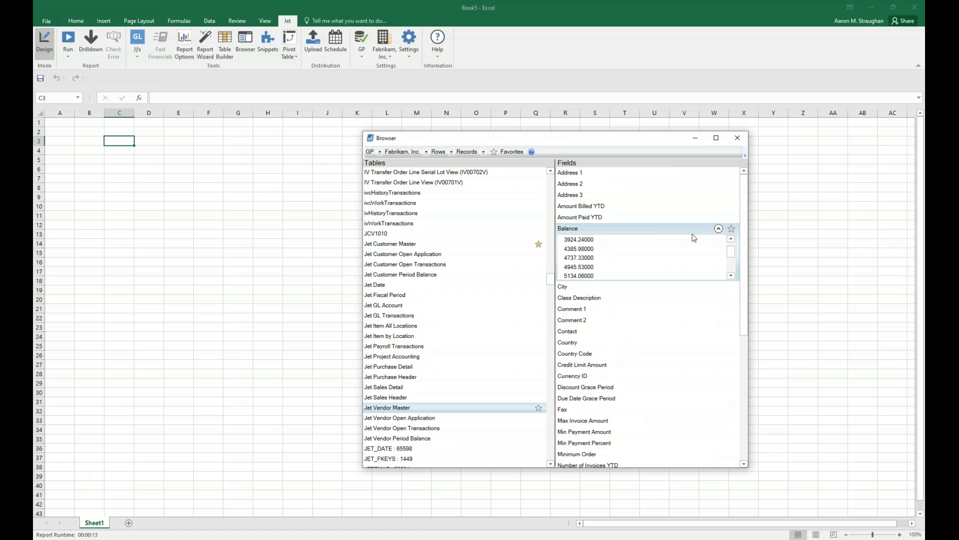
Insert the four selected Jet Vendor Master fields as a Rows function in cell C3, and run the report.
left_click(719, 229)
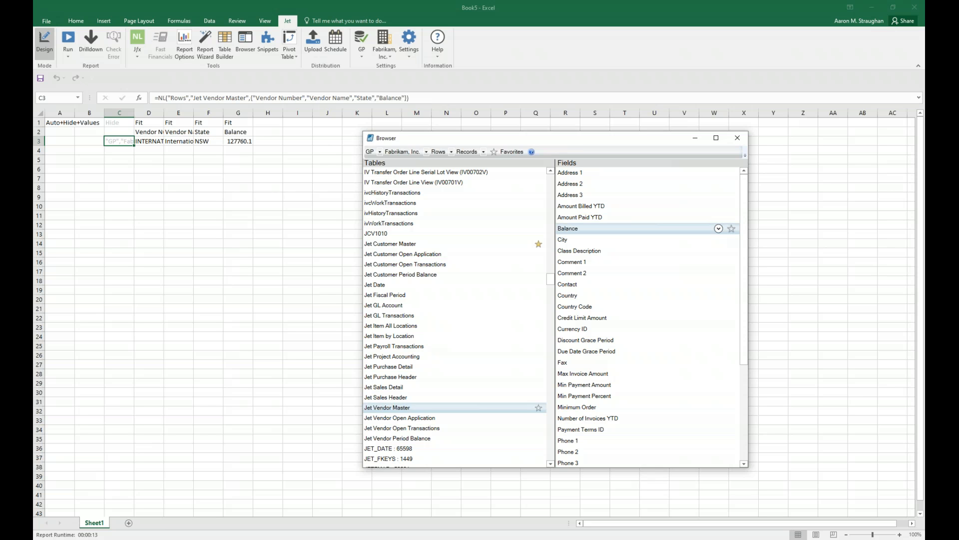
left_click(68, 40)
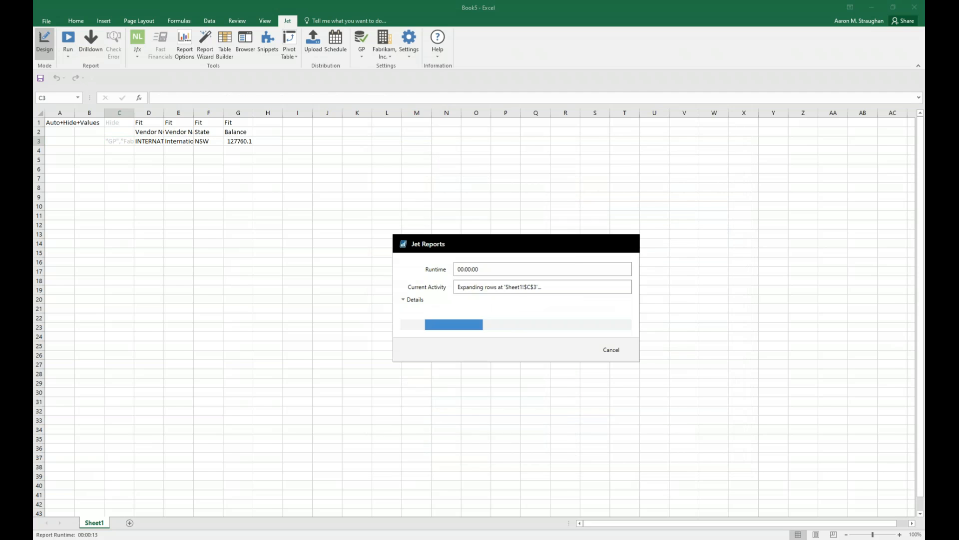
left_click(341, 287)
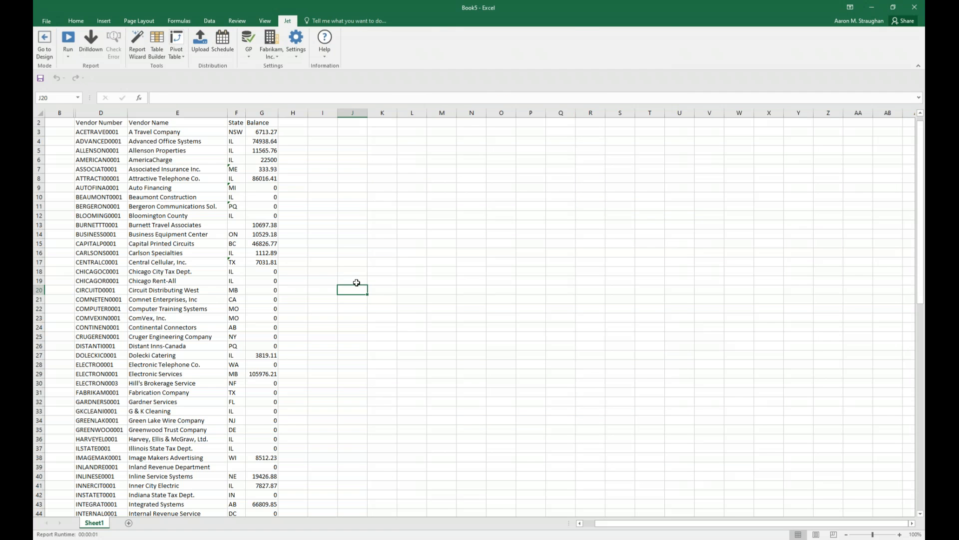
Review the vendor list in the report output from the first vendor to the last, including the State and Balance columns.
left_click(270, 208)
left_click(262, 289)
left_click(272, 206)
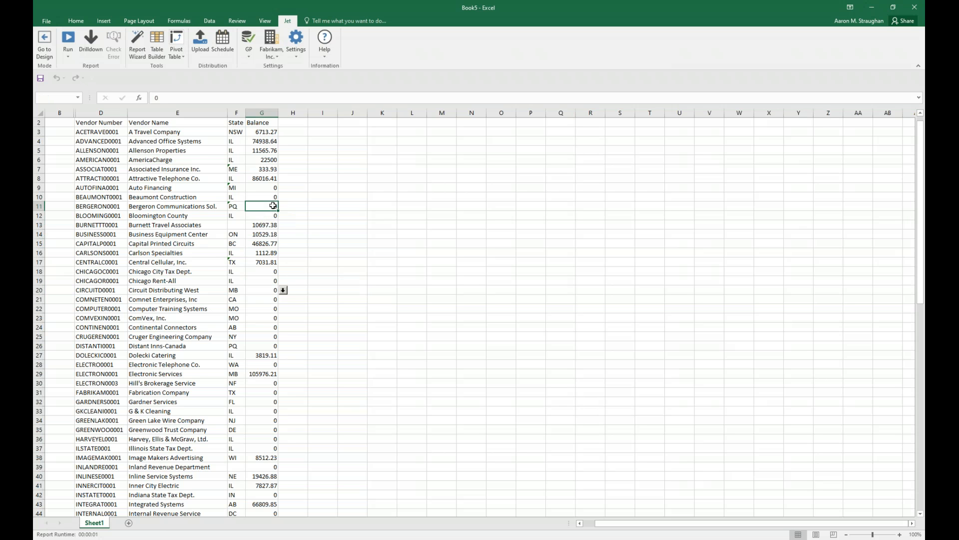
scroll(280, 293, "down", 3)
left_click(272, 243)
scroll(272, 248, "down", 3)
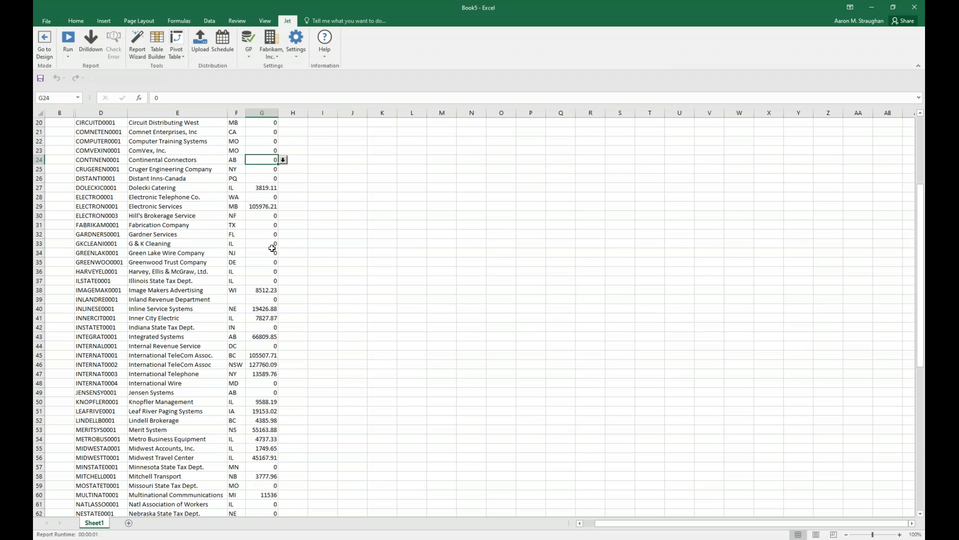
scroll(272, 248, "down", 5)
left_click(237, 160)
left_click(273, 251)
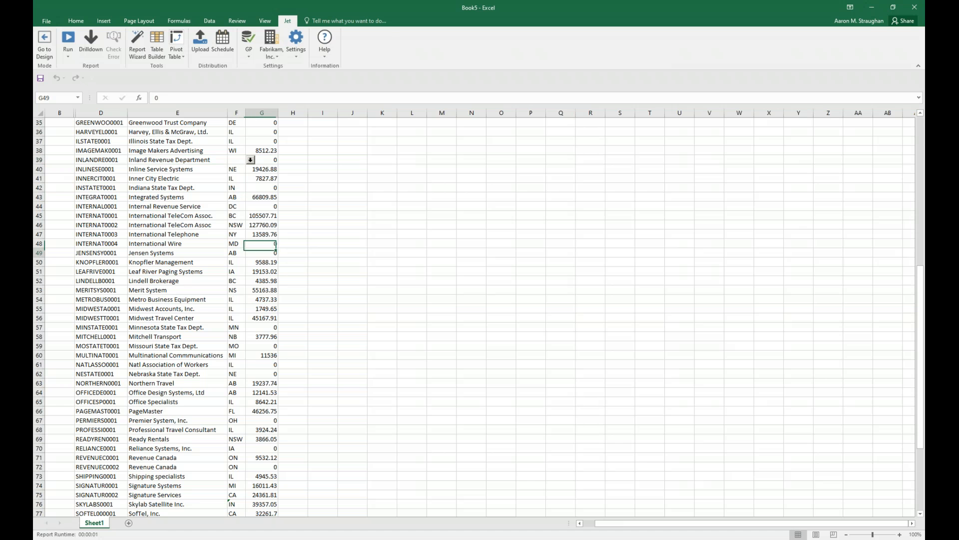
scroll(326, 268, "down", 10)
middle_click(268, 471)
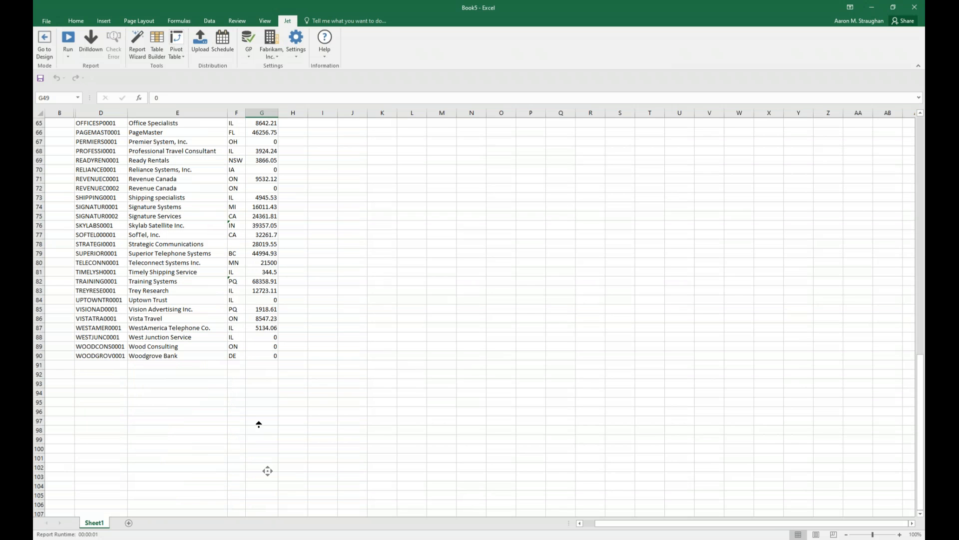
left_click(325, 221)
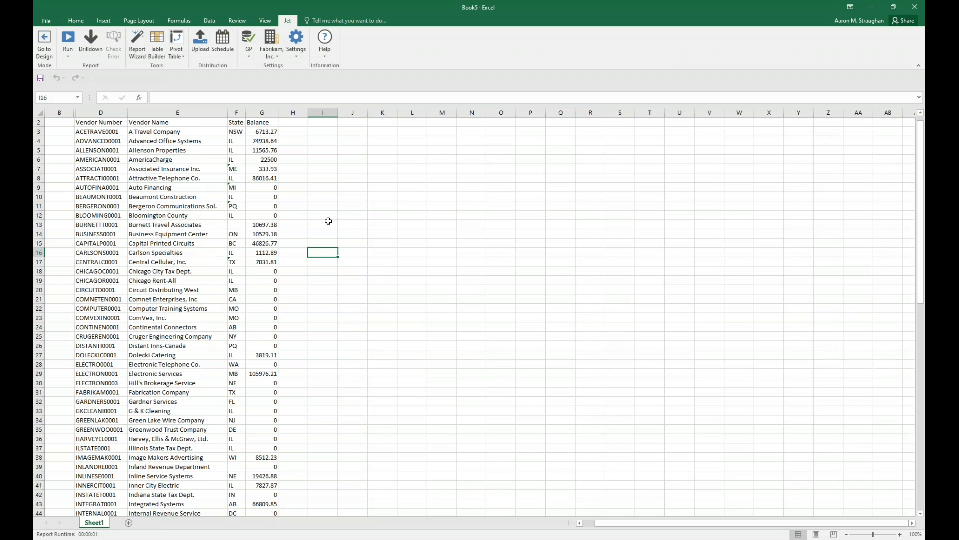
scroll(117, 149, "down", 1)
scroll(116, 149, "down", 8)
Return the report to design mode and open the NL function of cell C3 in the Jet Function Wizard.
left_click(50, 47)
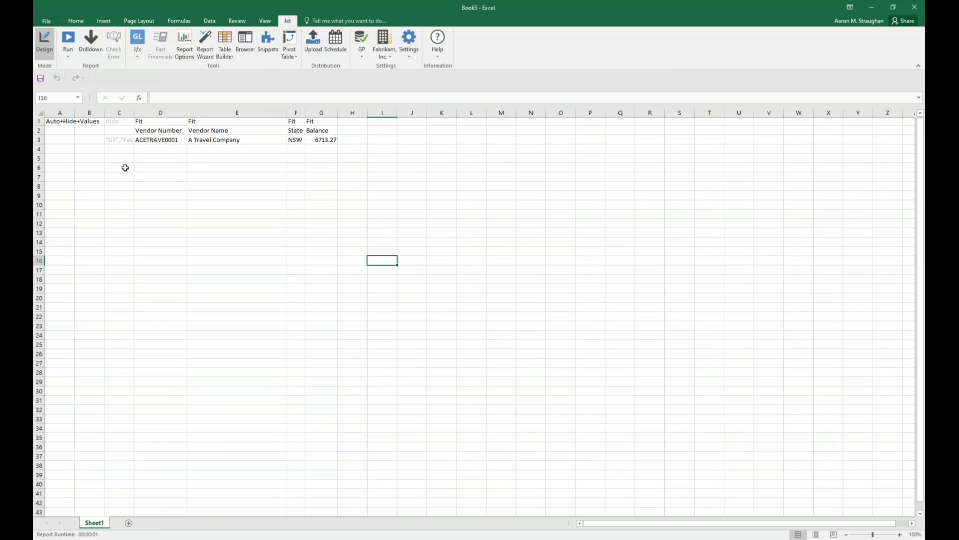
left_click(306, 195)
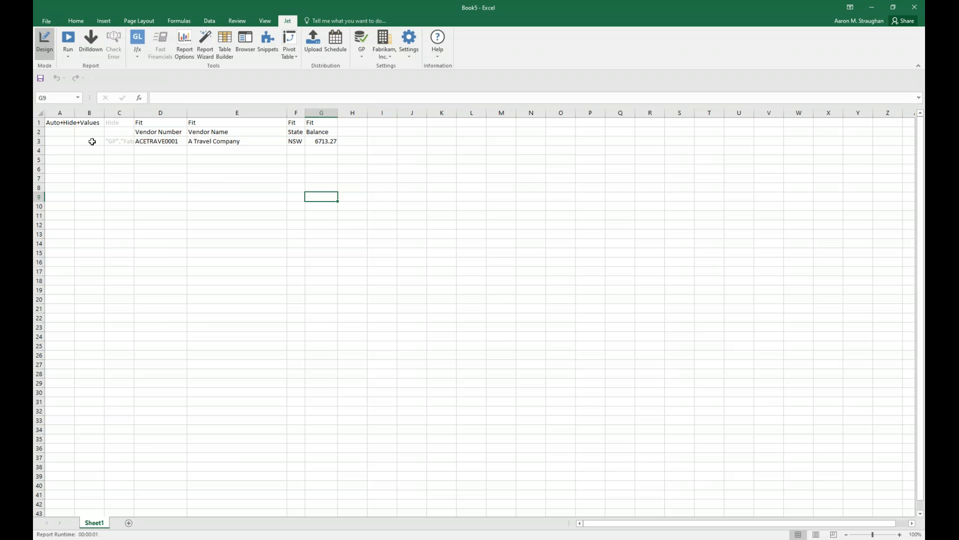
left_click(115, 142)
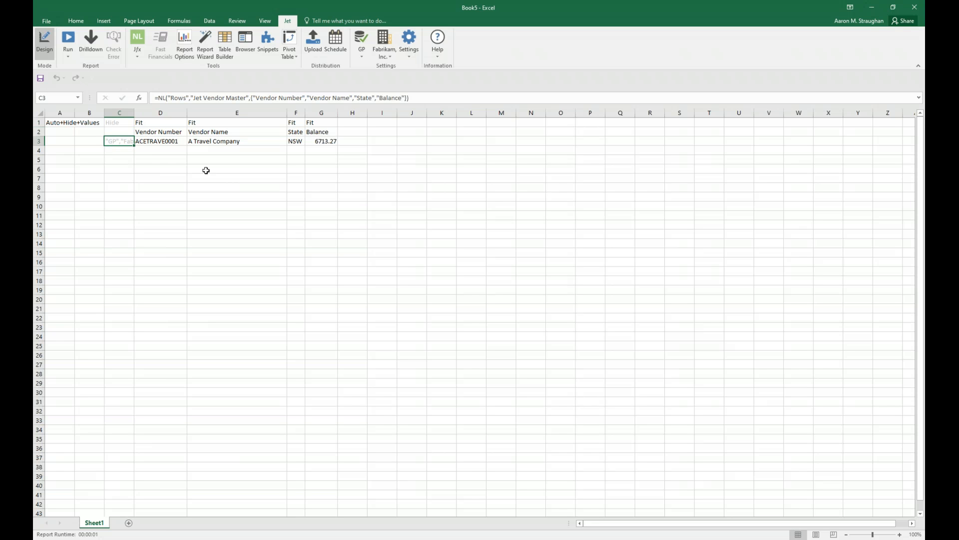
left_click(140, 39)
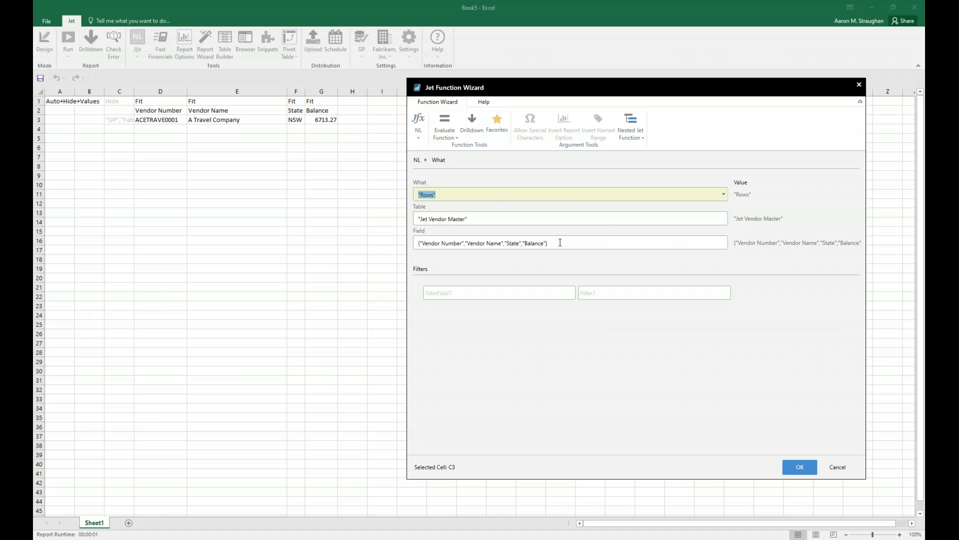
Examine the options available for the What argument, from First to Table, and leave it set to Rows.
left_click(723, 198)
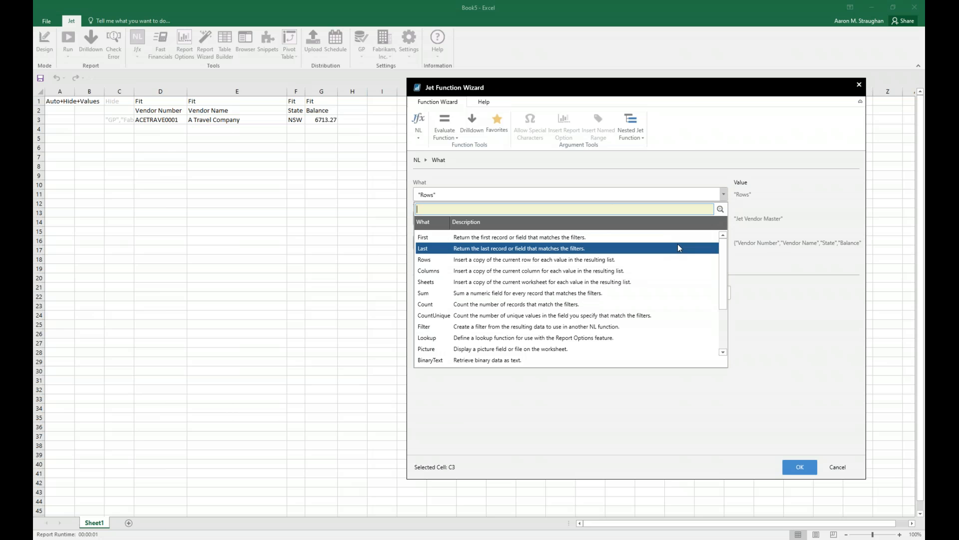
scroll(685, 248, "down", 1)
scroll(685, 249, "up", 1)
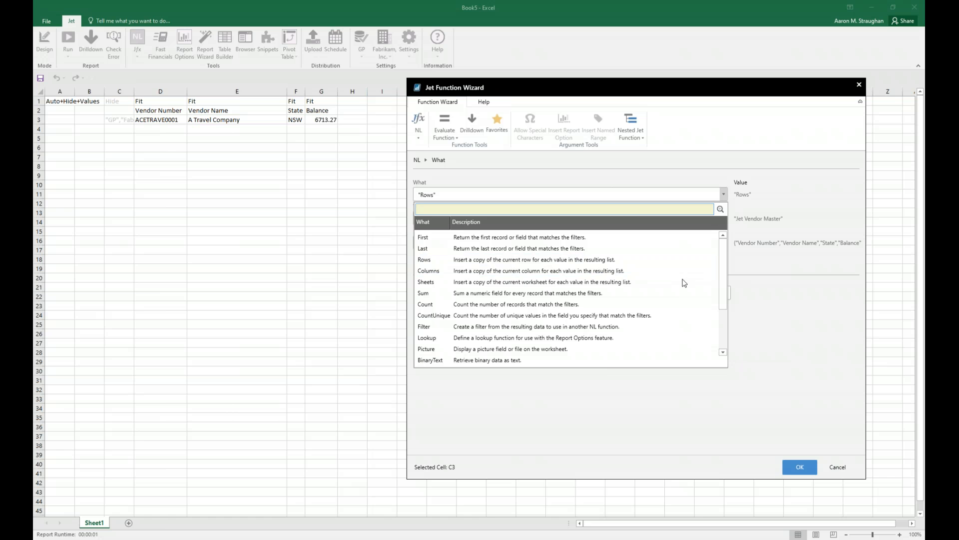
scroll(680, 281, "down", 1)
scroll(669, 288, "down", 1)
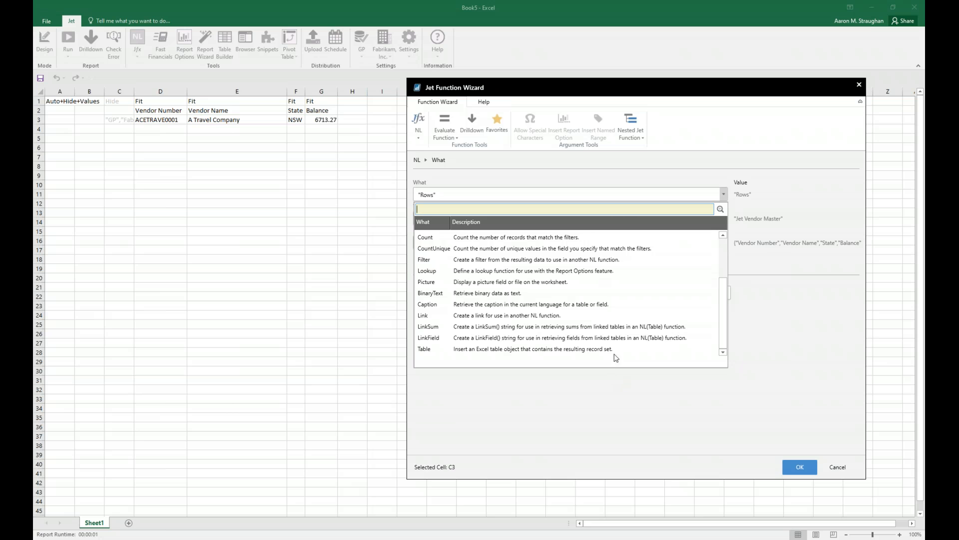
left_click(754, 320)
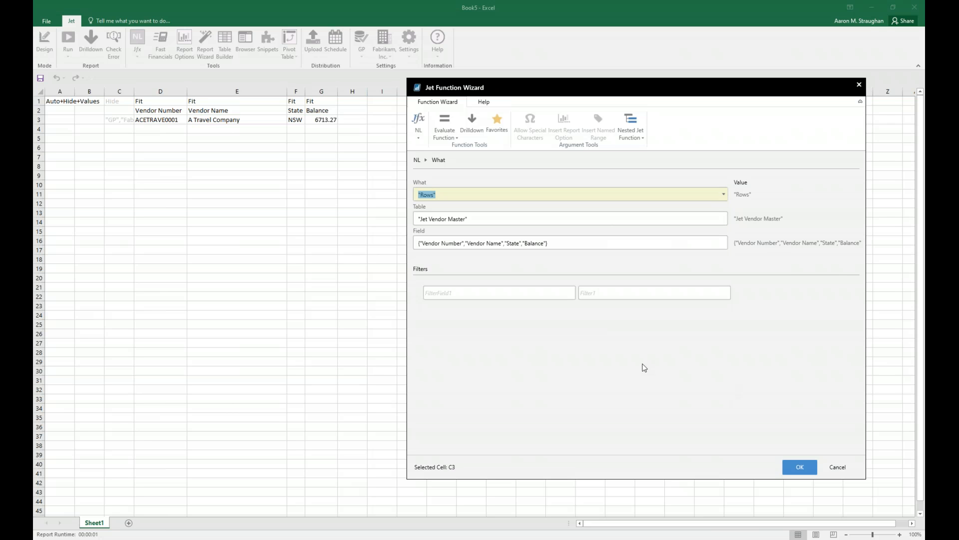
Add a filter on the State field to the NL function for the states IL, OH, MI and WI.
left_click(531, 294)
left_click(571, 295)
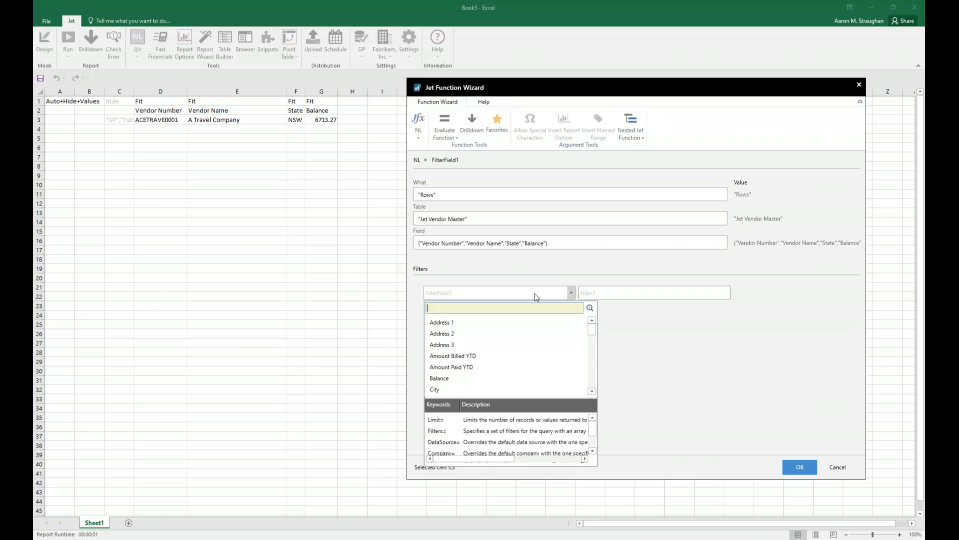
left_click(534, 296)
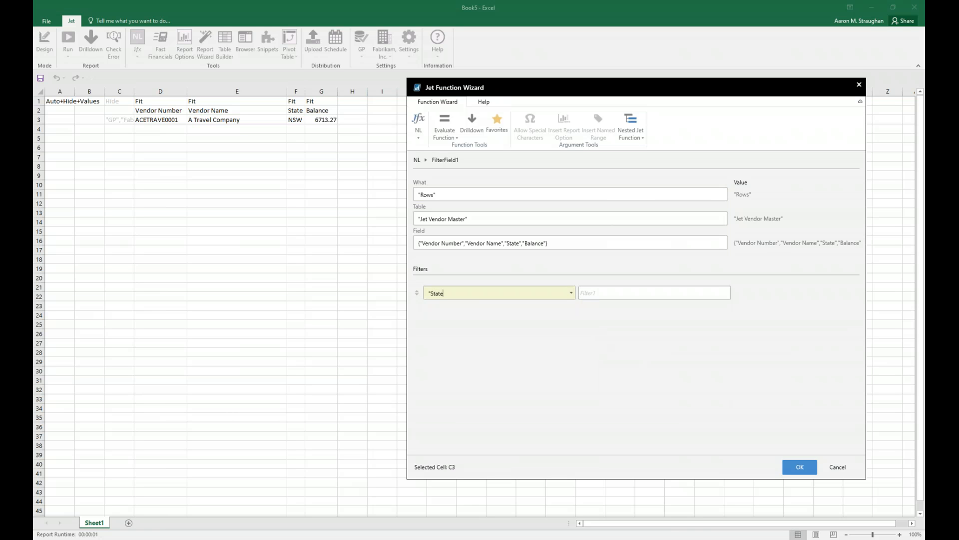
left_click(635, 296)
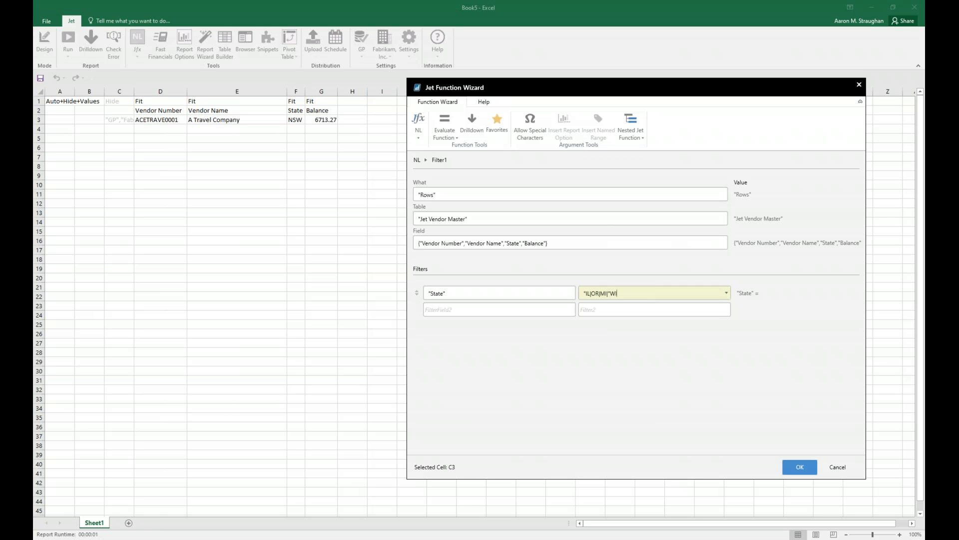
key("BackSpace")
type("H")
Add a second filter on the Balance field with the value >10000.
left_click(461, 312)
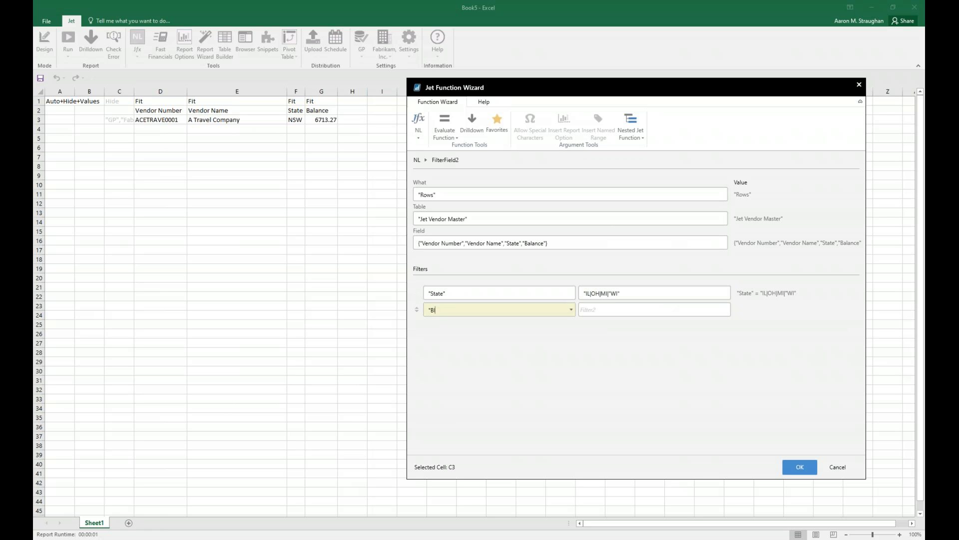
type("\"Balance")
left_click(703, 310)
left_click(726, 309)
scroll(687, 382, "down", 3)
scroll(688, 382, "down", 5)
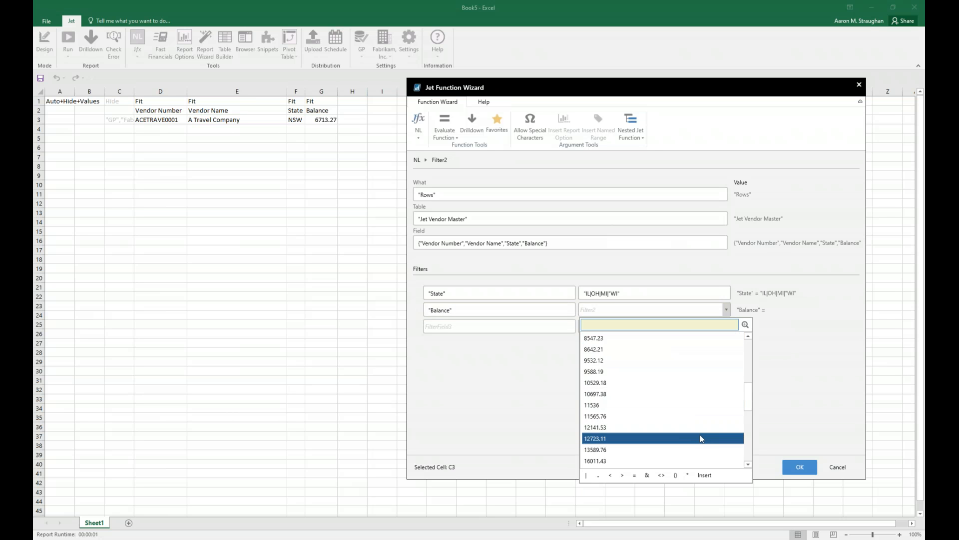
left_click(615, 310)
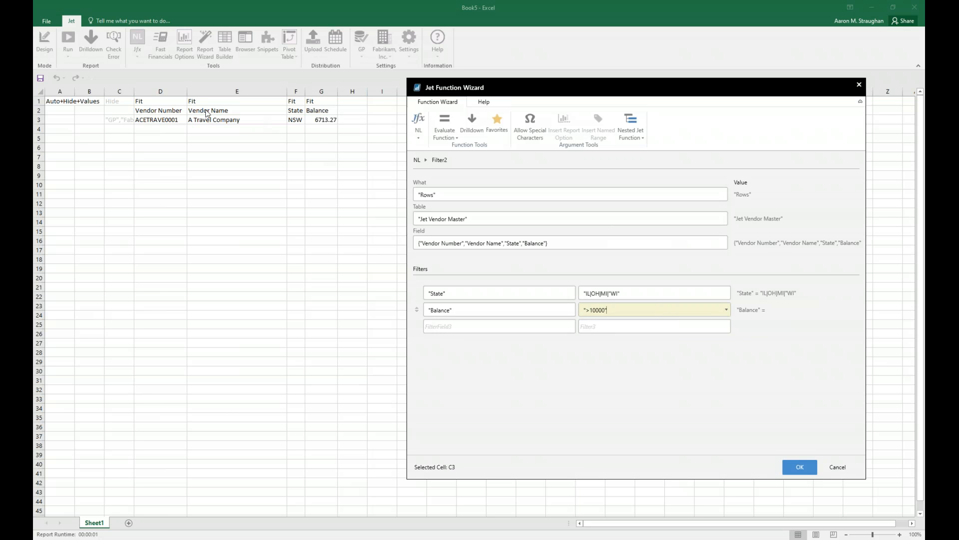
Correct the State filter to IL|OH|MI|WI and apply the function to cell C3.
left_click(798, 466)
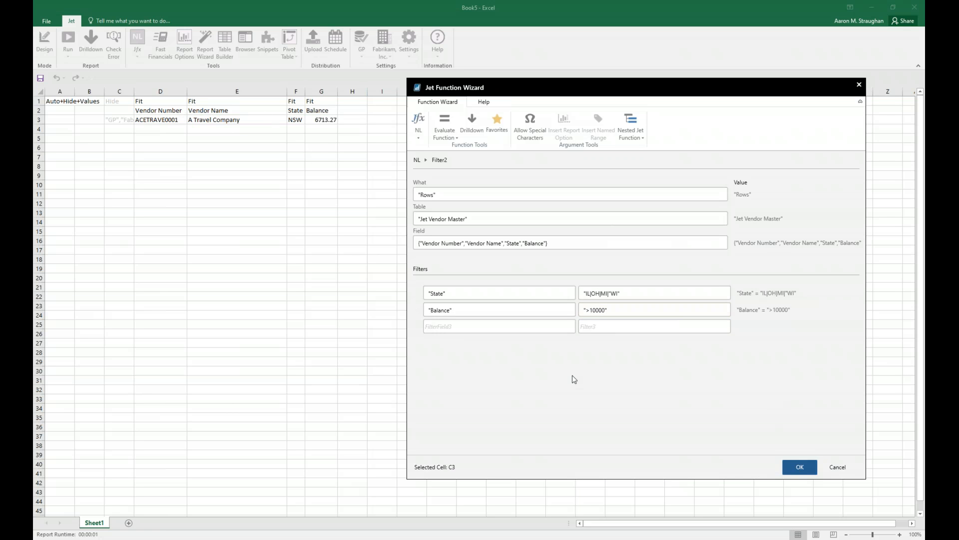
left_click(732, 307)
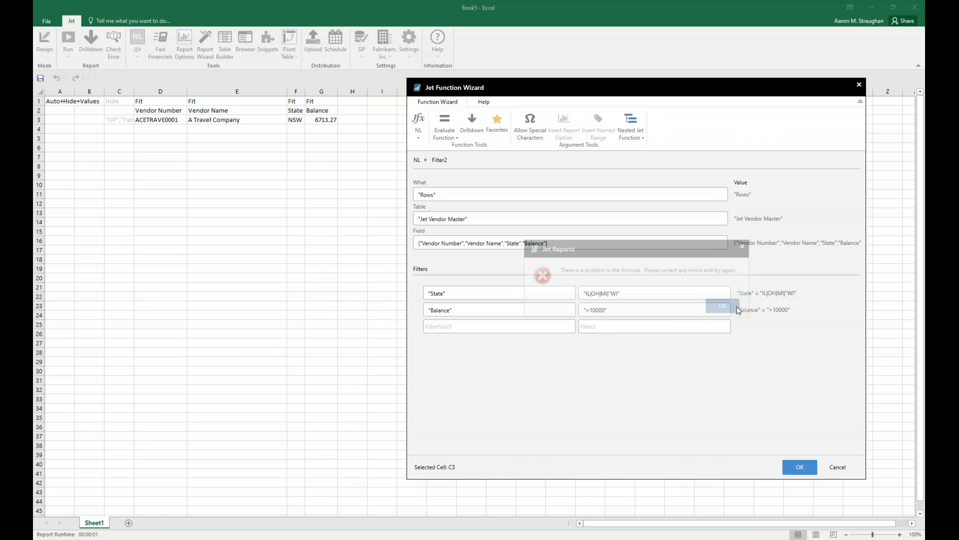
left_click(601, 294)
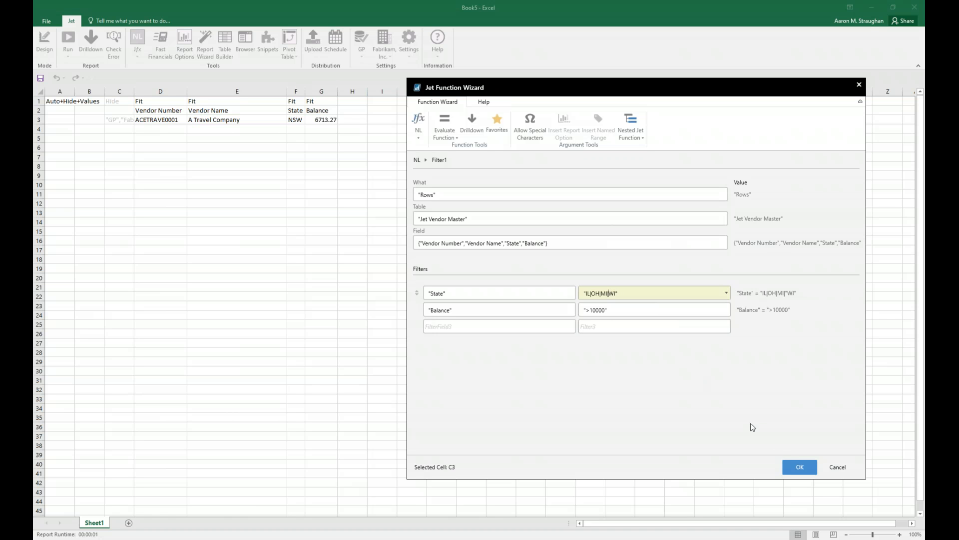
left_click(791, 466)
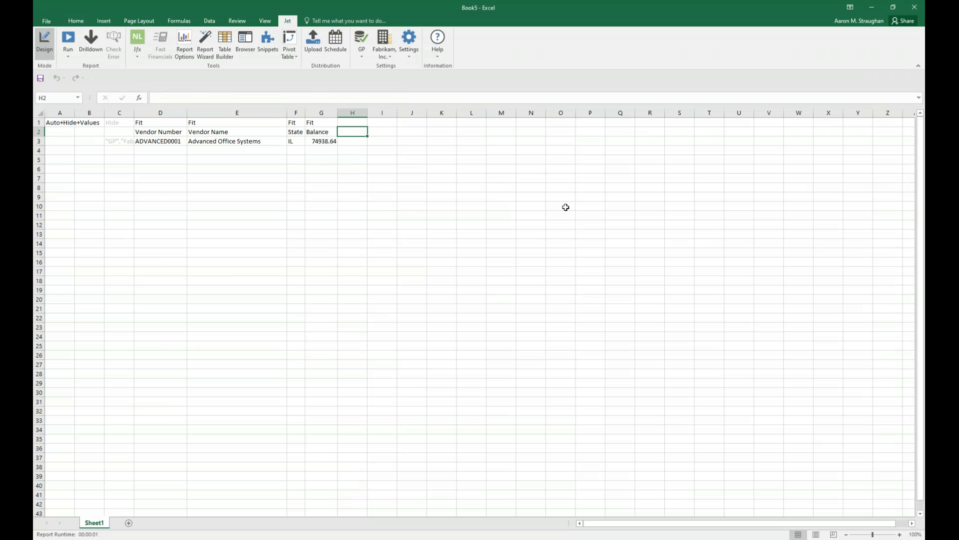
Enter 8% in cell H2 and calculate that share of the vendor balance in H3 with =$G3*$H$2.
type("8%")
key("Return")
type("=")
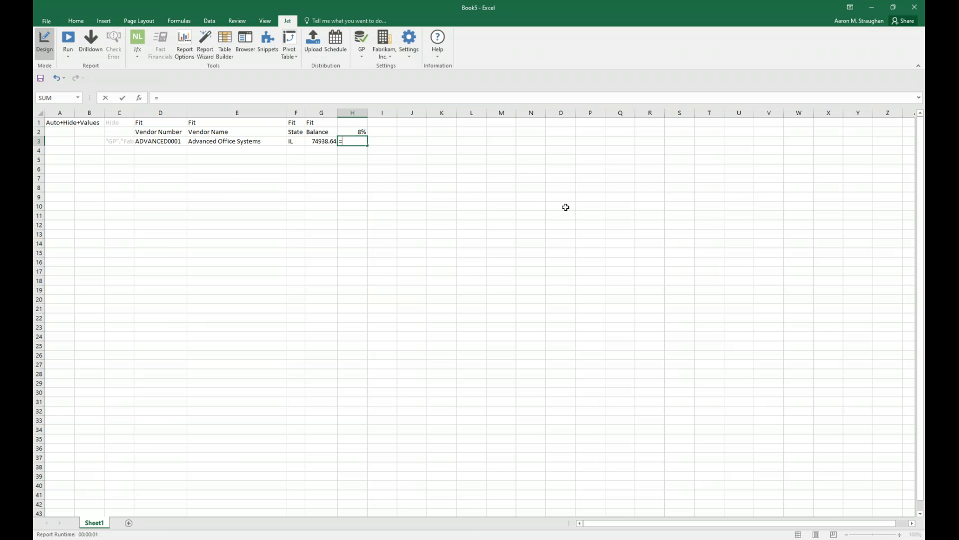
left_click(326, 141)
key("F4")
key("F4")
key("F4")
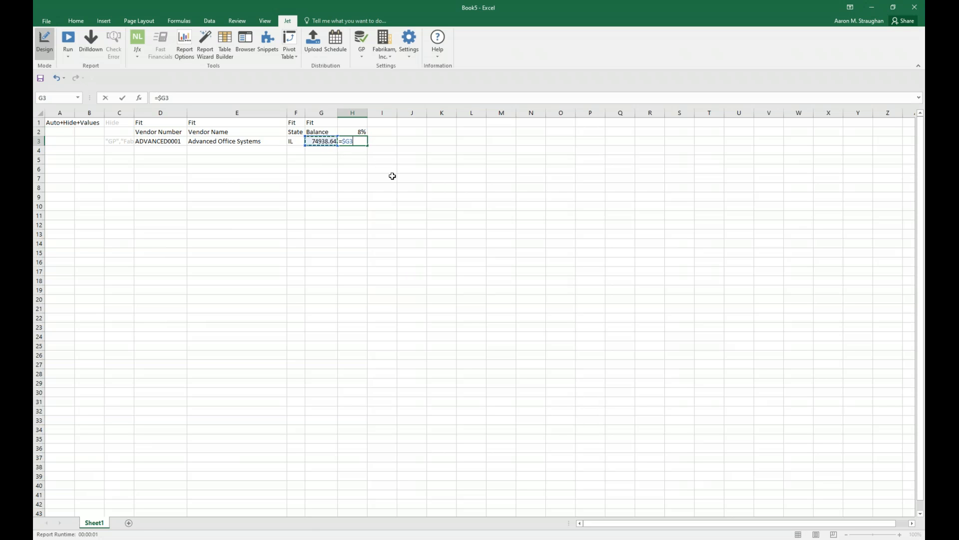
type("*")
left_click(363, 132)
key("F4")
key("Return")
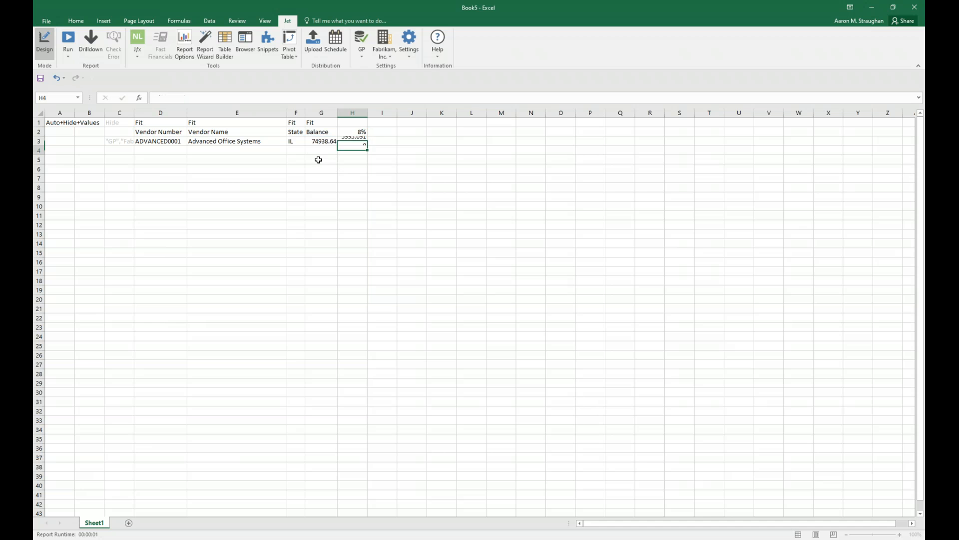
Total rows 3 to 4 of columns G and H in G5:H5 with SUM, and format G3:H5 as currency.
left_click(318, 159)
left_click(75, 21)
left_click(791, 33)
key("Return")
left_click(324, 158)
left_click_drag(337, 170, 329, 142)
key("ctrl+shift+4")
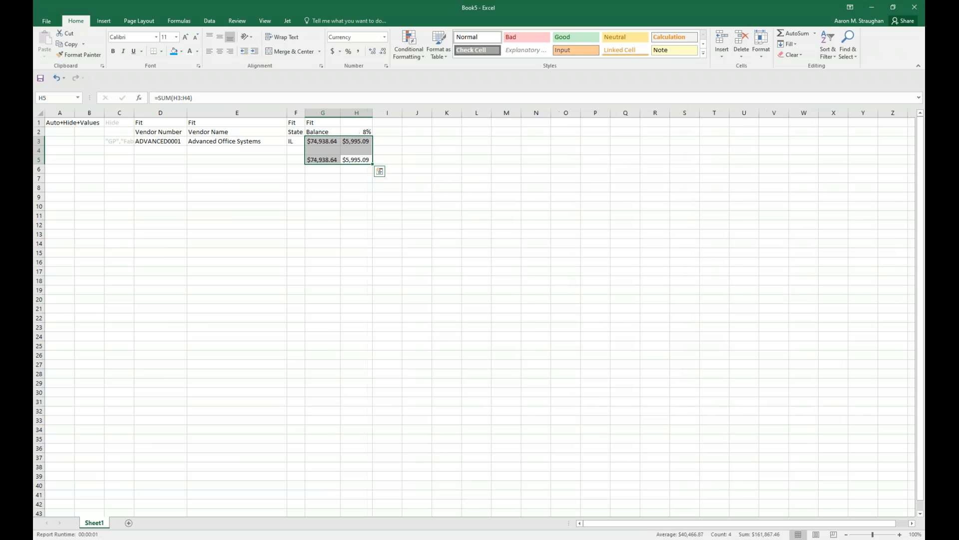
Give the header cells D2:H2 a blue fill with white text, and add a top and double bottom border to the totals in G5:H5.
left_click_drag(362, 132, 150, 132)
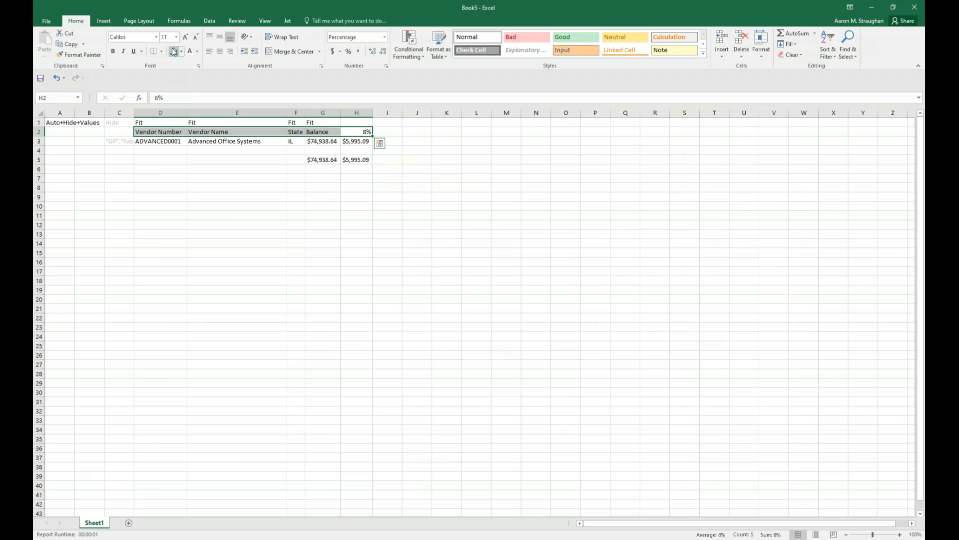
left_click(174, 51)
left_click_drag(321, 161, 355, 160)
left_click(160, 51)
left_click(202, 209)
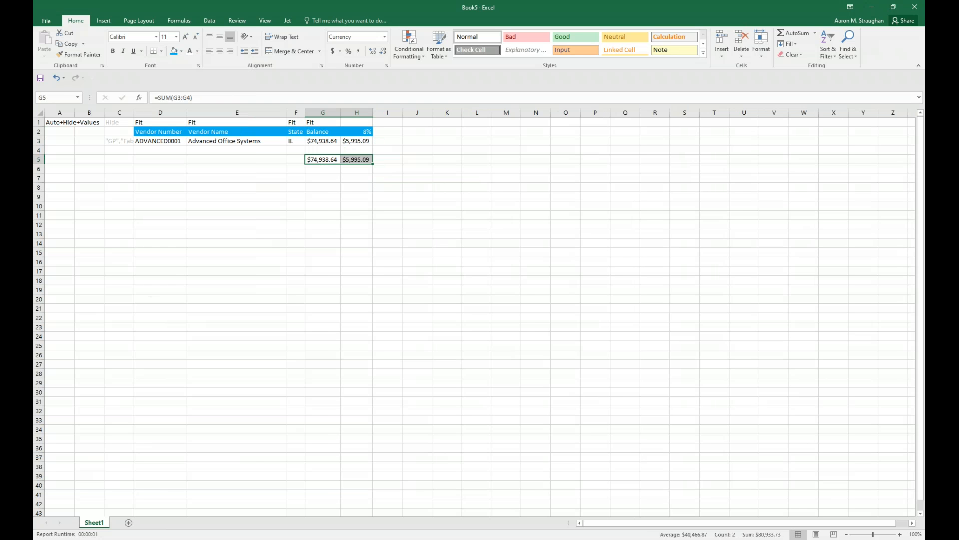
left_click(323, 216)
Insert a clustered column chart of Balance by Vendor Name from E2:E4 and G2:G4, and place it below the table.
left_click_drag(237, 132, 240, 150)
left_click_drag(316, 130, 321, 150)
left_click(103, 20)
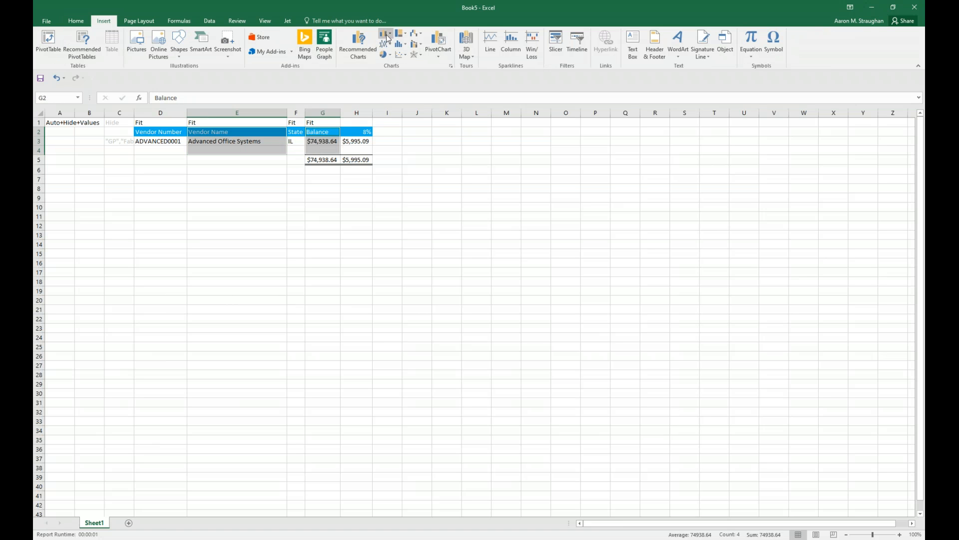
left_click(385, 33)
left_click(392, 65)
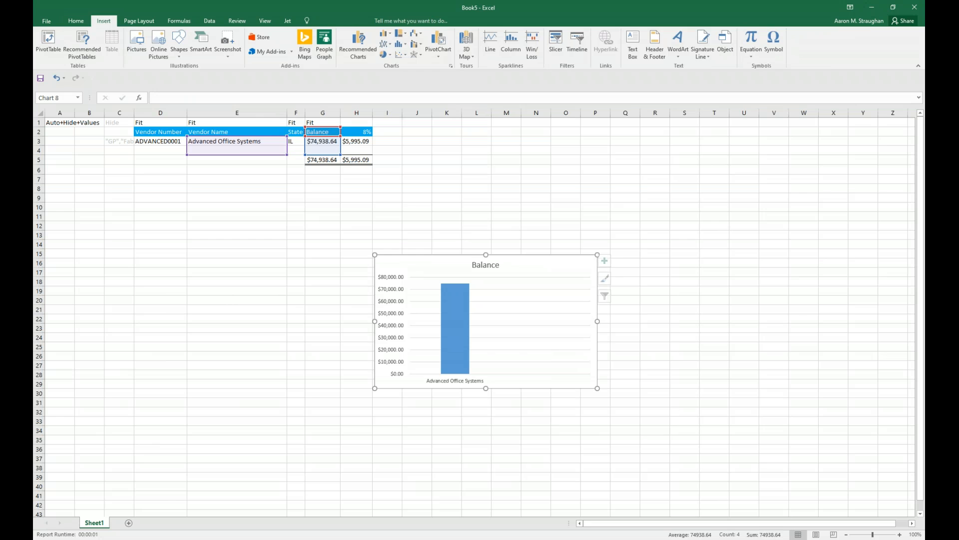
left_click_drag(520, 255, 314, 185)
left_click(490, 166)
Add a Greater Than conditional format to H3 for values above 7500 using Green Fill with Dark Green Text.
left_click(356, 140)
left_click(408, 45)
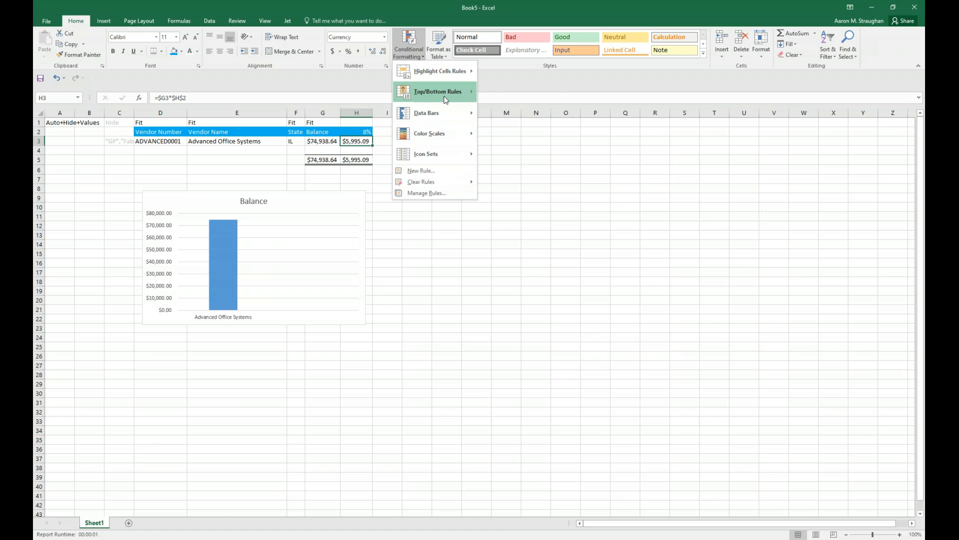
mouse_move(452, 71)
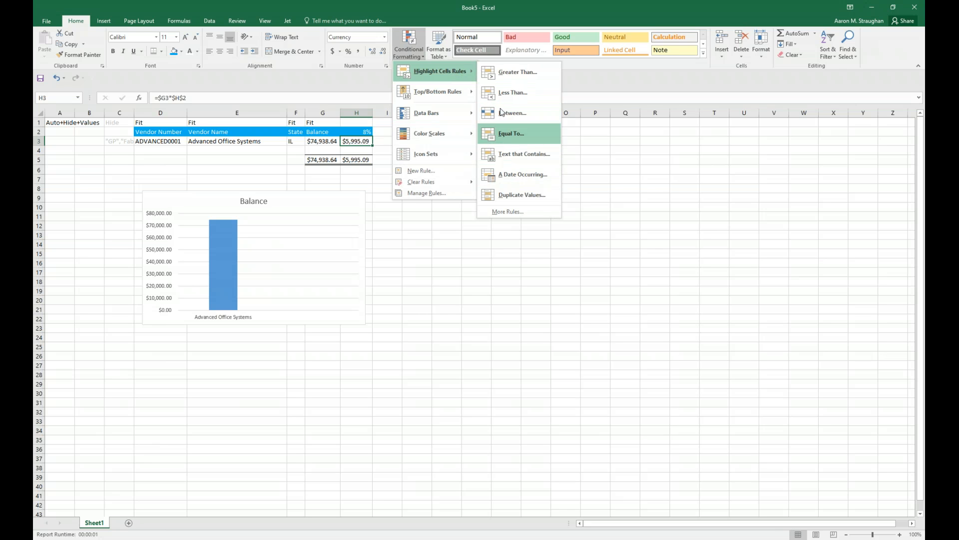
left_click(509, 76)
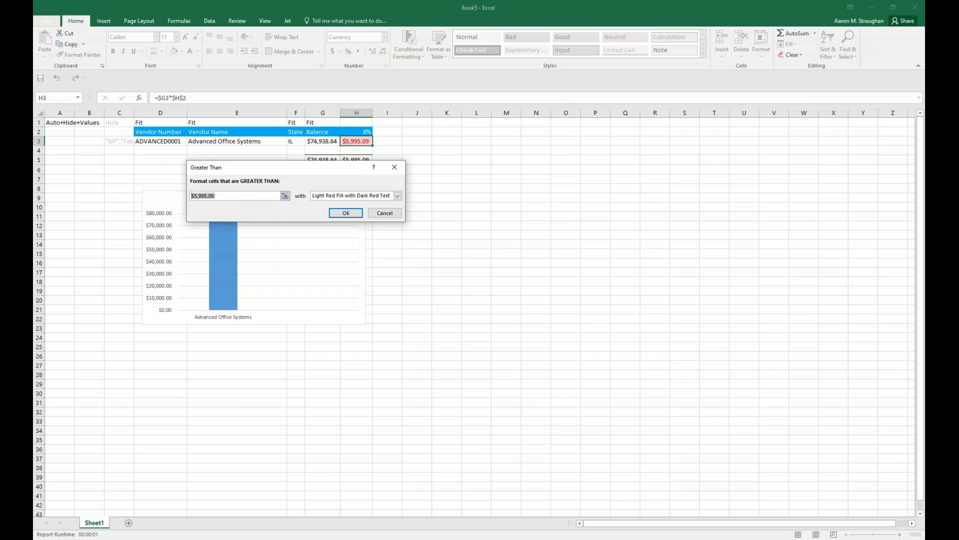
type("10000")
left_click(397, 195)
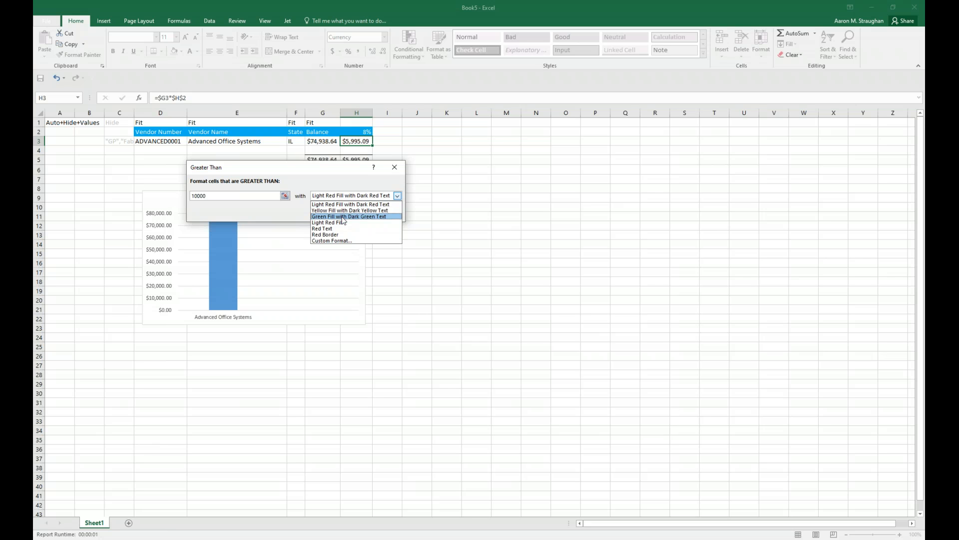
left_click(333, 217)
left_click_drag(218, 196, 192, 196)
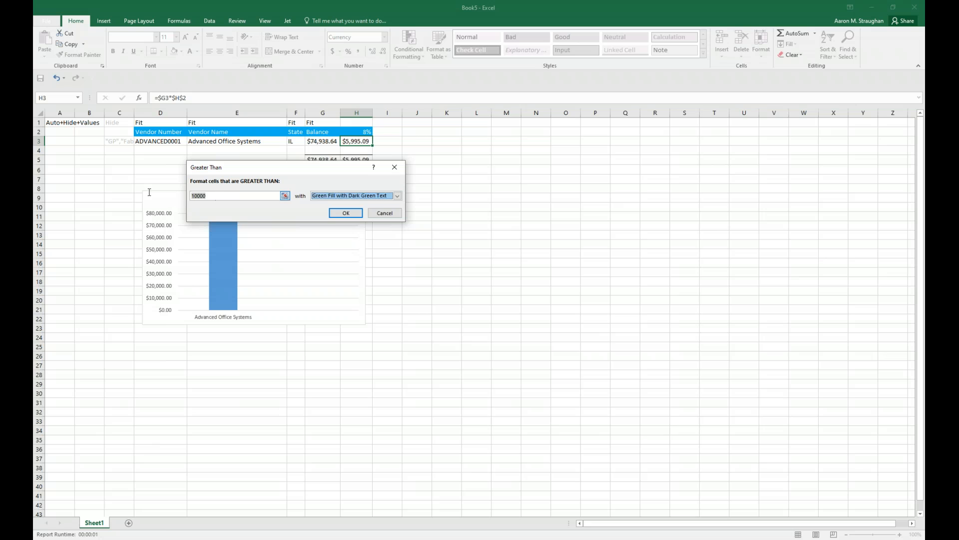
type("7500")
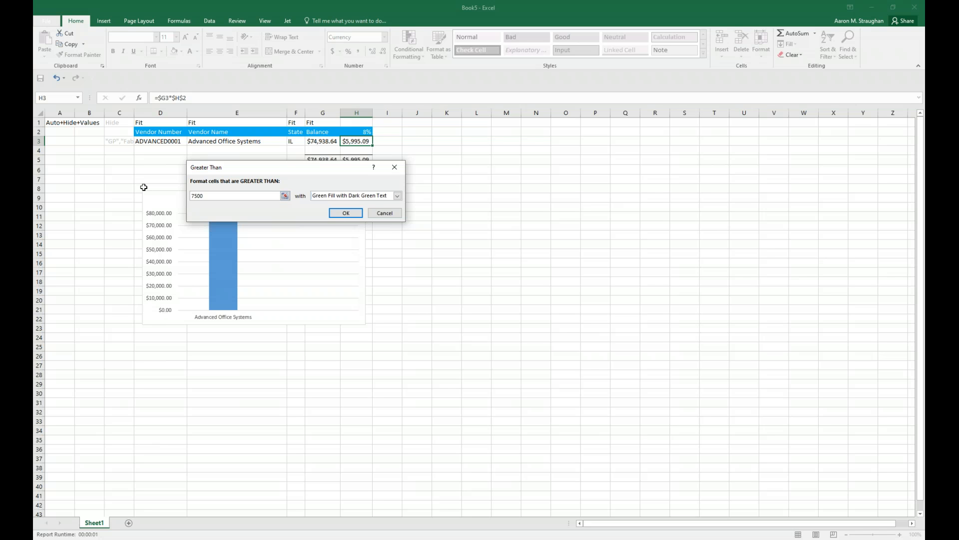
left_click(344, 213)
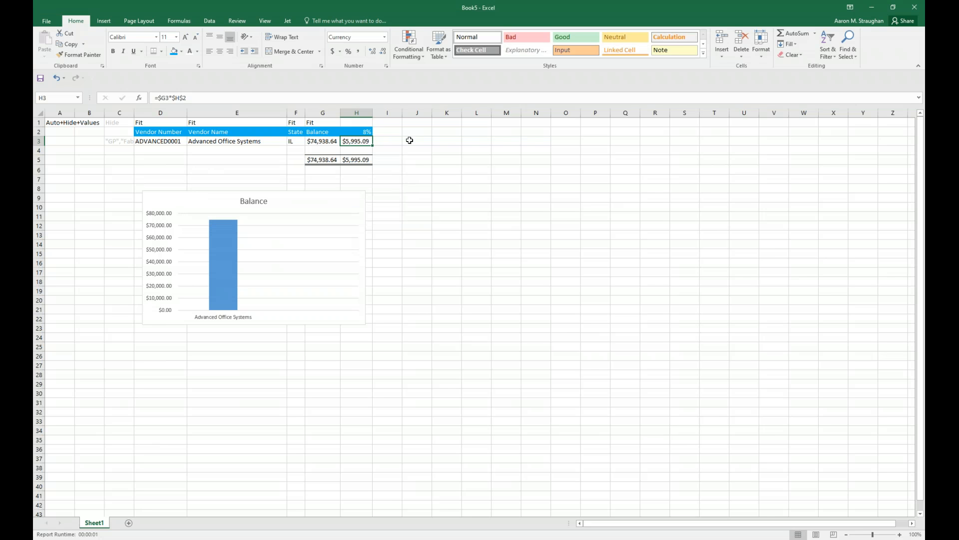
Copy the Fit tag from G1 into H1 so column H is auto-fitted too.
left_click(321, 114)
left_click(413, 128)
left_click(328, 122)
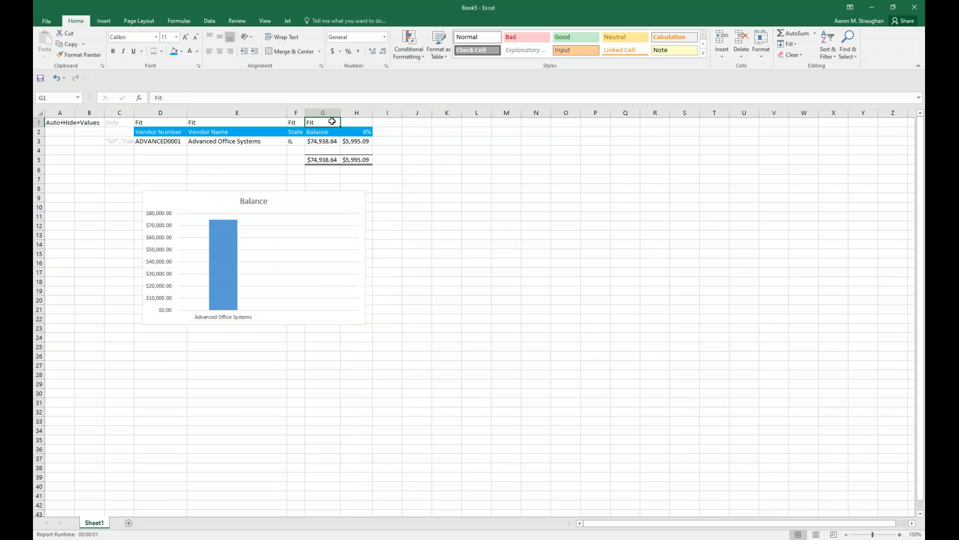
left_click_drag(343, 127, 356, 123)
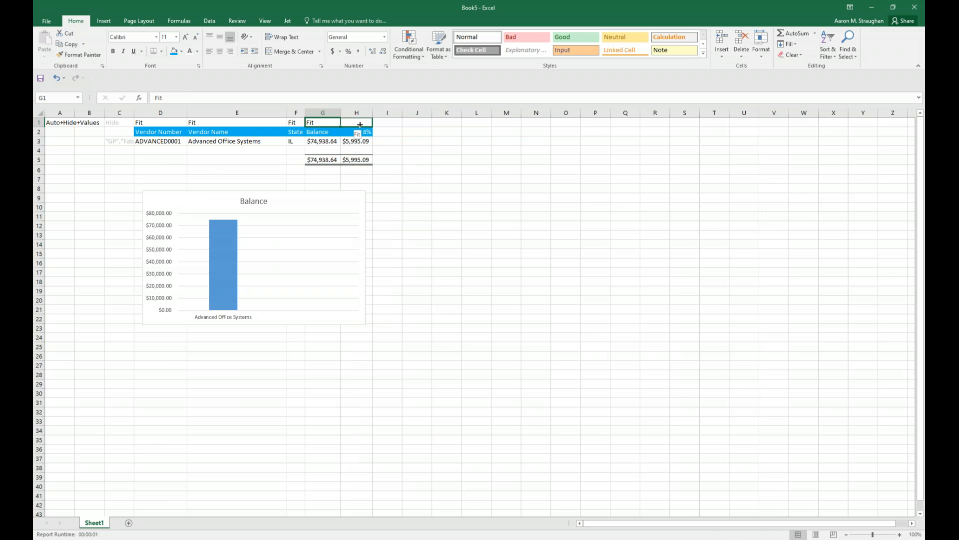
Run the report and check the 8% amounts calculated for the listed vendors in column H.
left_click(287, 20)
left_click(68, 40)
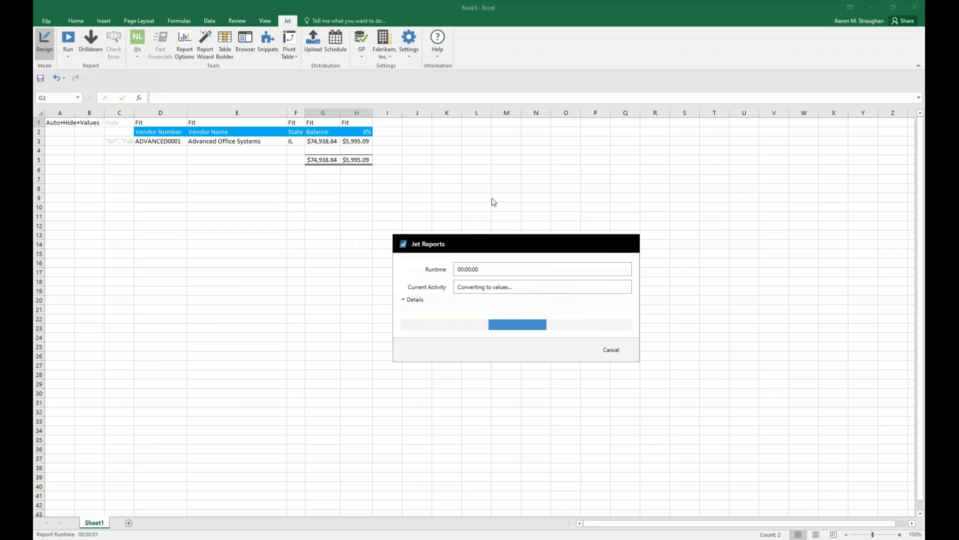
left_click(349, 205)
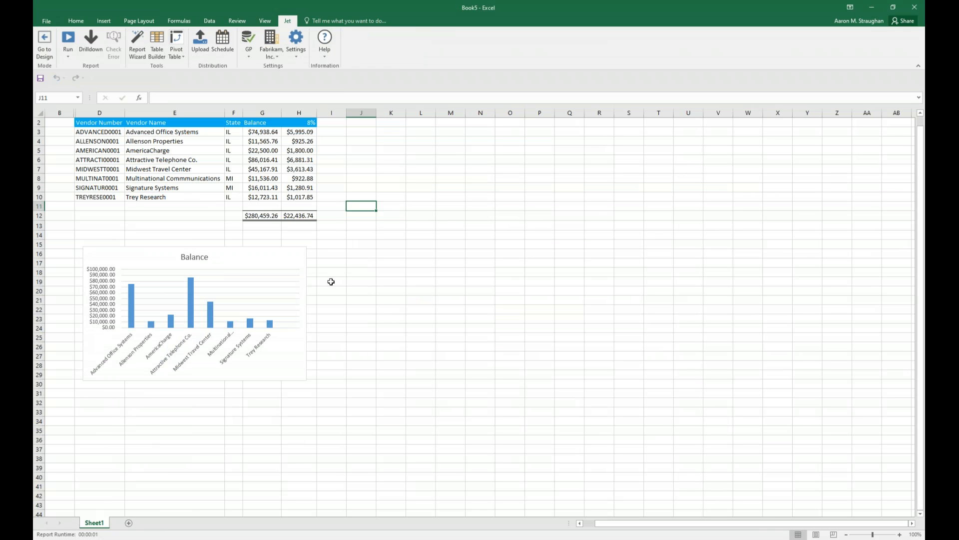
left_click(301, 141)
left_click(302, 188)
left_click(302, 197)
left_click(397, 186)
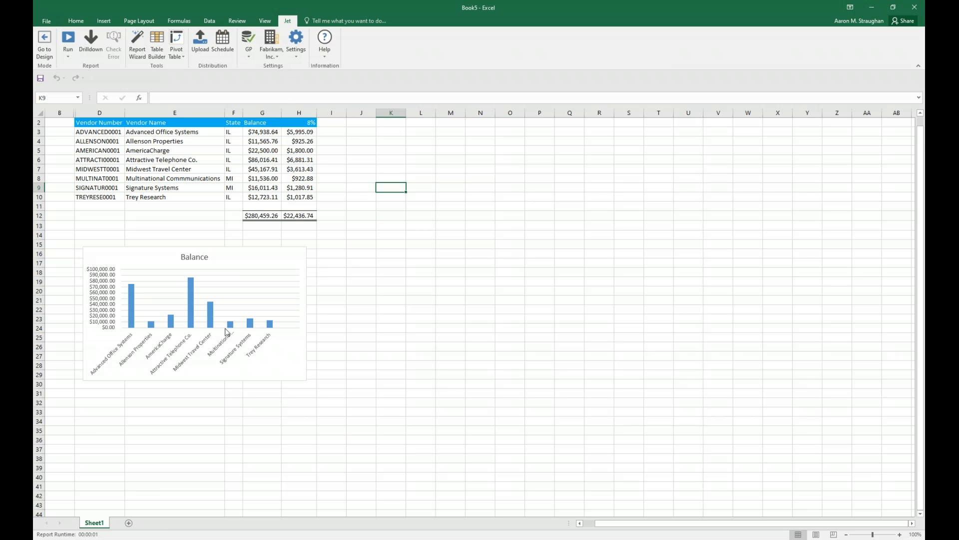
Return to design mode, set the Balance filter in C3's NL formula to >5000, and rerun the report.
left_click(44, 45)
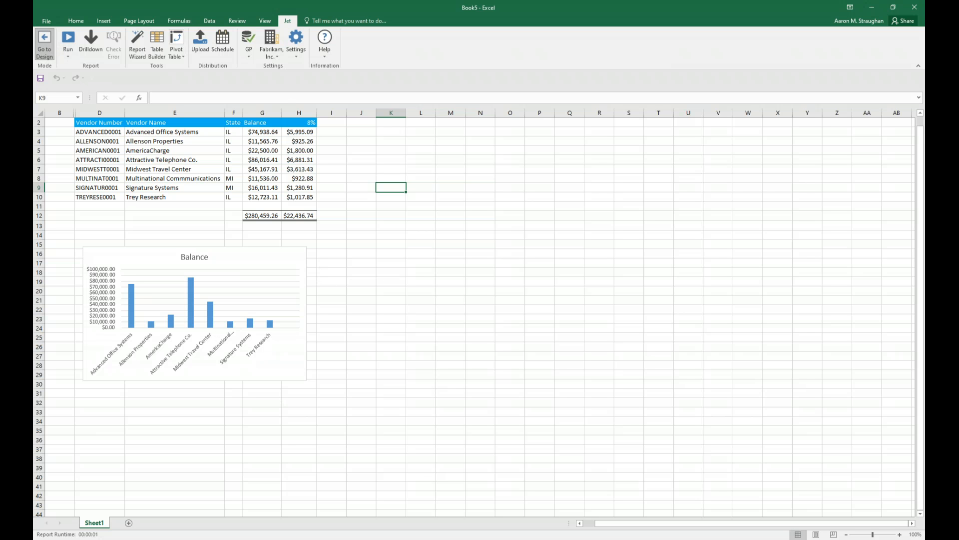
left_click(122, 141)
left_click(525, 97)
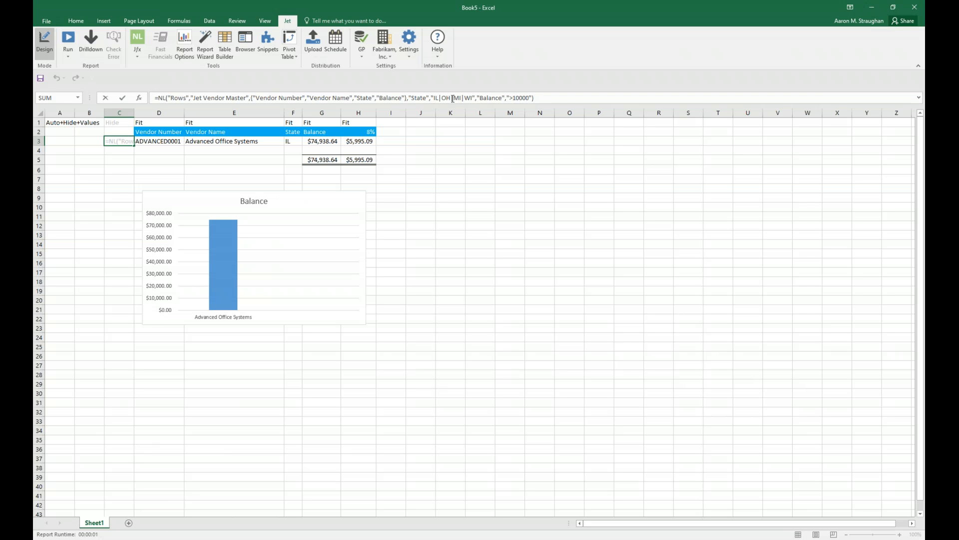
key("Left")
key("Left")
key("Left")
key("Delete")
key("BackSpace")
type("5")
left_click(533, 172)
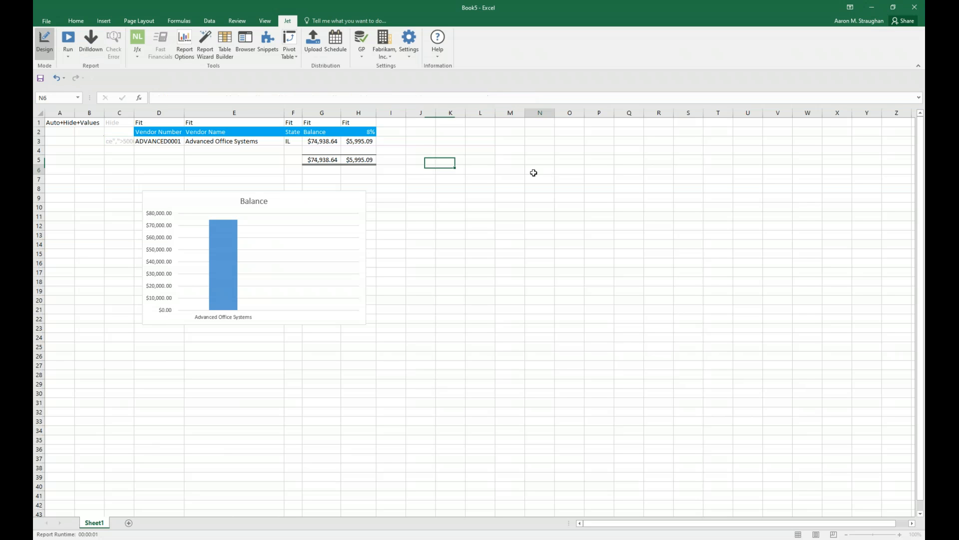
left_click(70, 44)
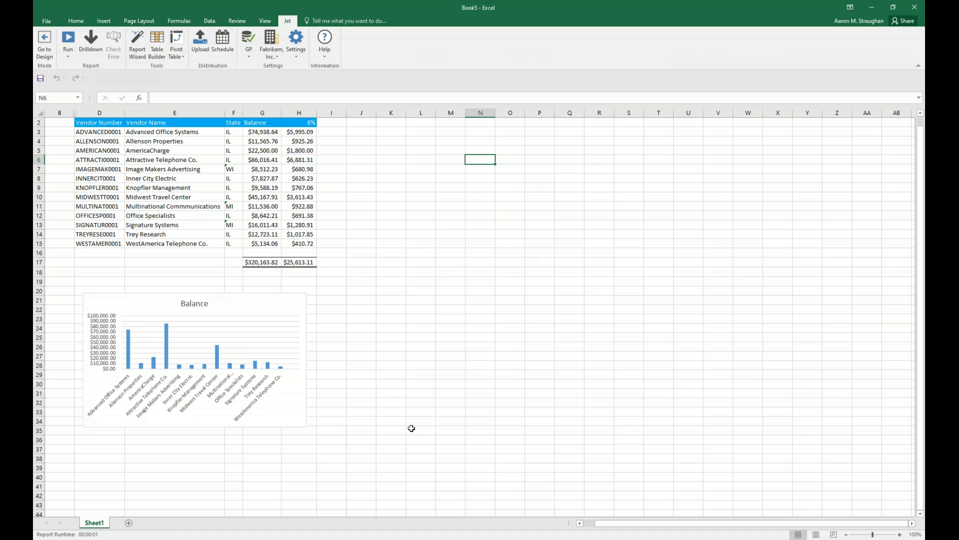
Switch to the Maner Costerisan - Webinar presentation in PowerPoint and show slide 6, "What is Jet Analytics?".
mouse_move(499, 539)
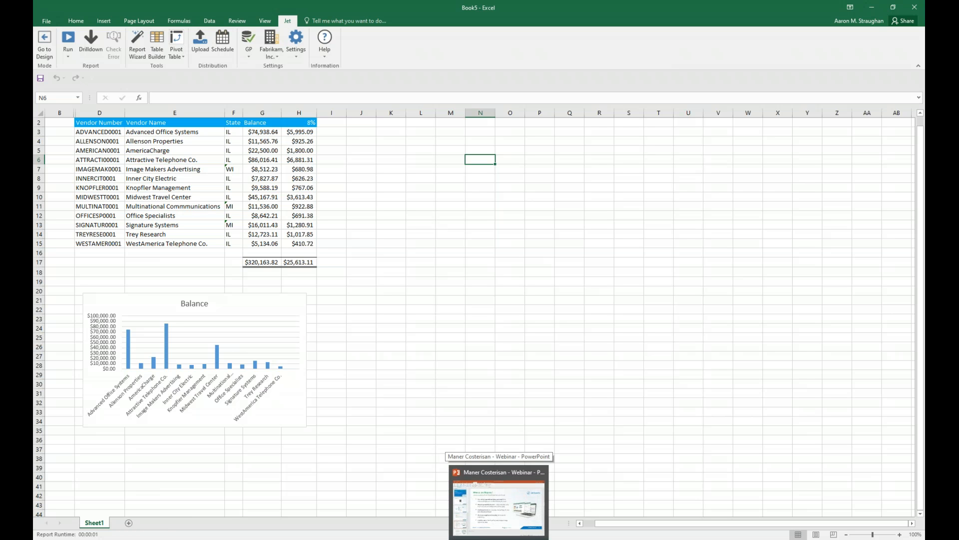
left_click(498, 539)
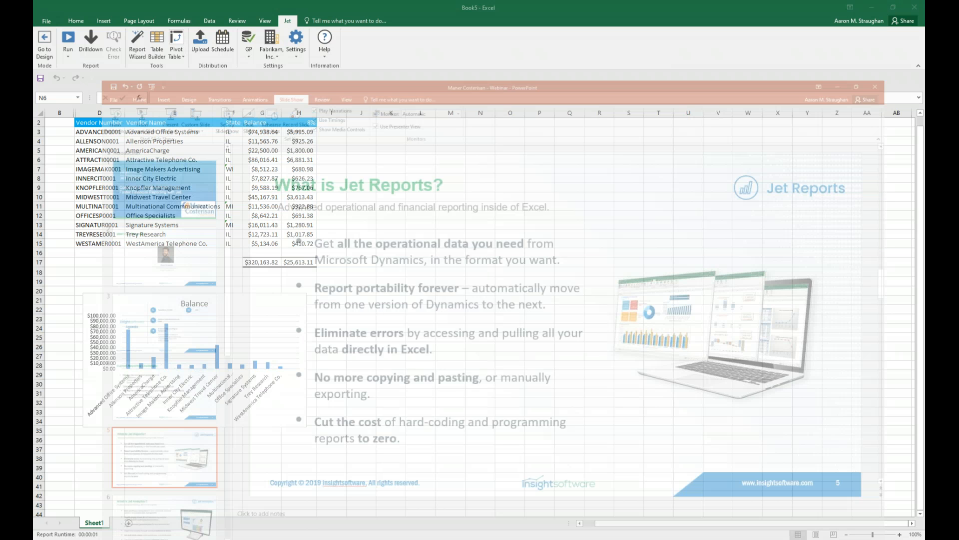
scroll(143, 385, "down", 5)
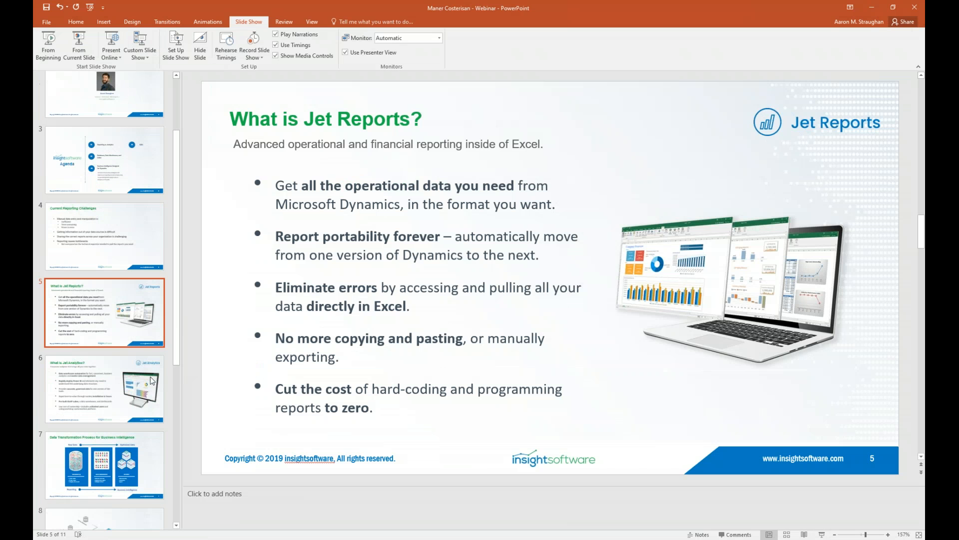
left_click(136, 361)
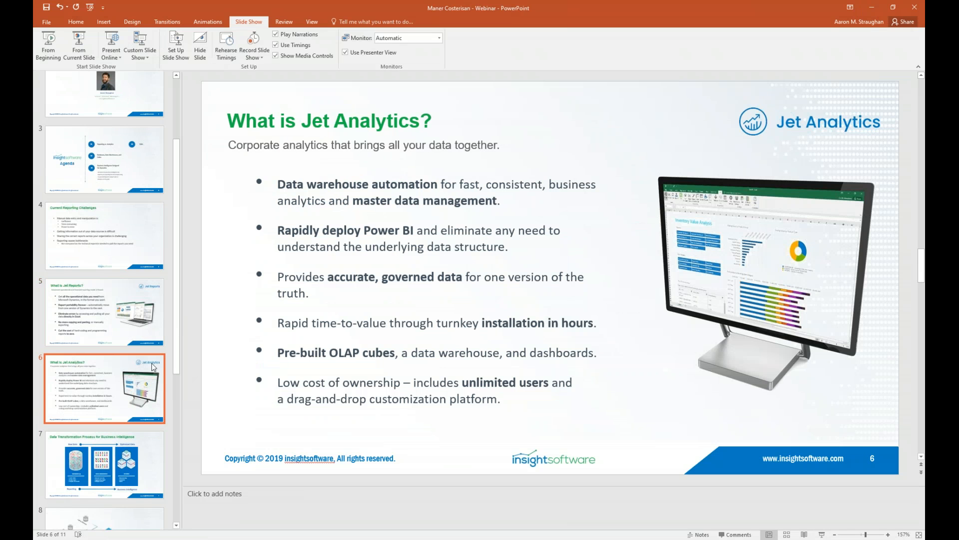
scroll(173, 348, "down", 2)
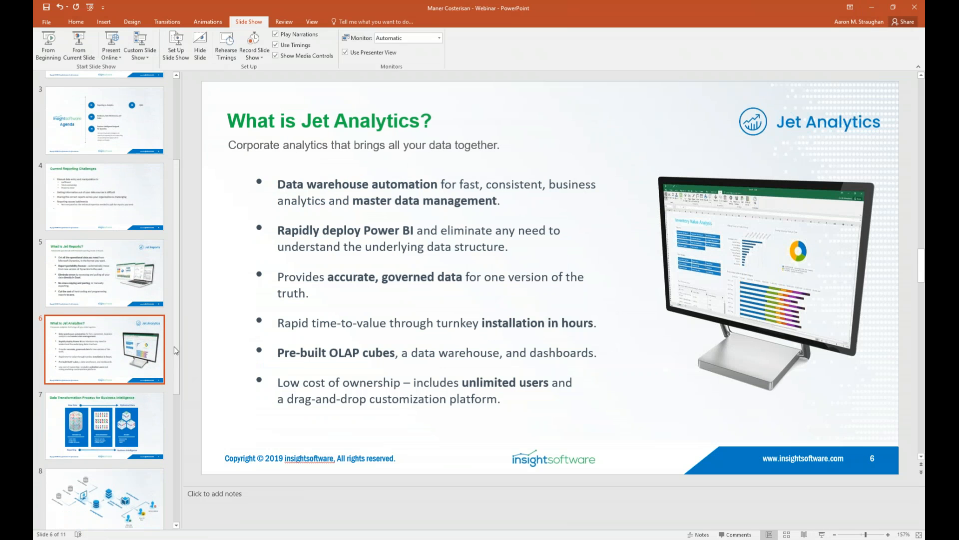
scroll(172, 353, "up", 4)
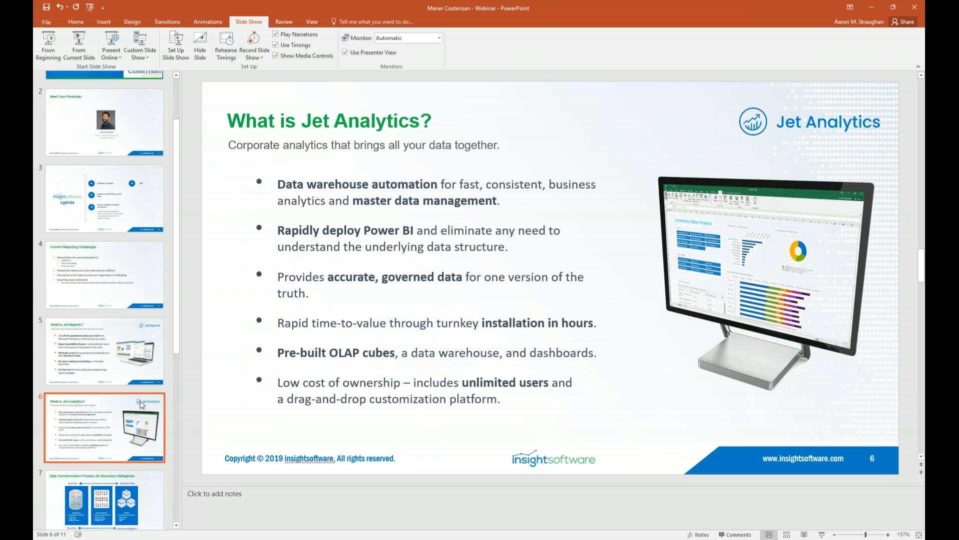
scroll(112, 395, "down", 6)
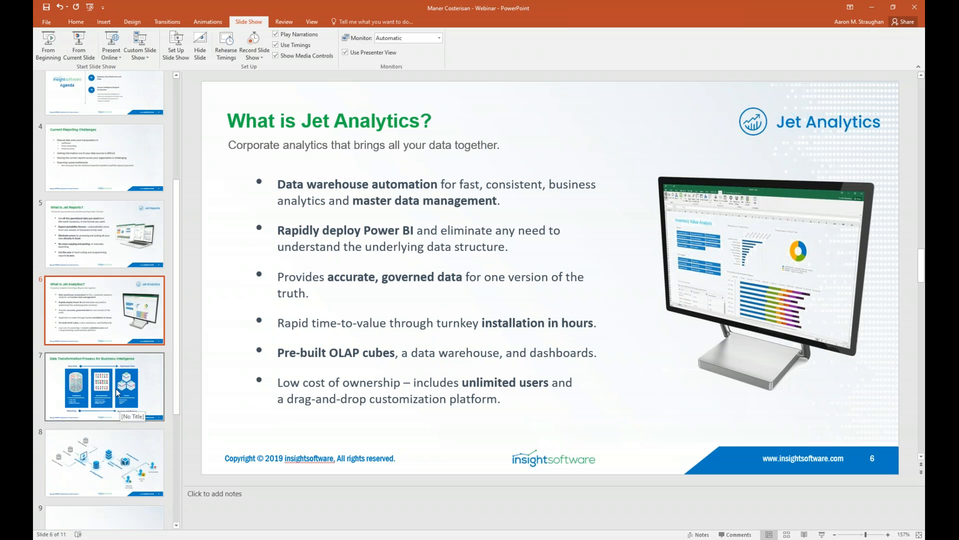
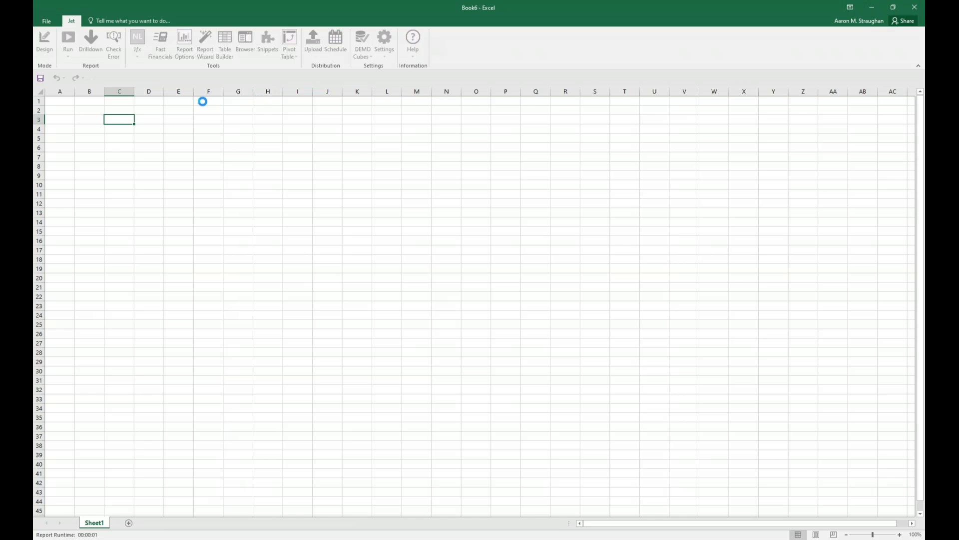
Insert a PivotTable based on the Sales cube from DEMO Cubes, placed at Sheet1!$A$1.
left_click(71, 125)
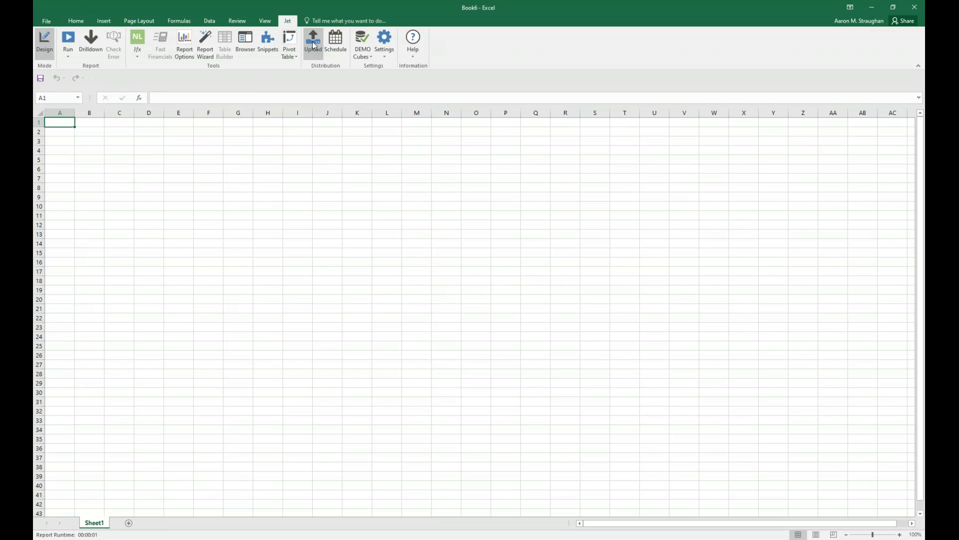
left_click(293, 42)
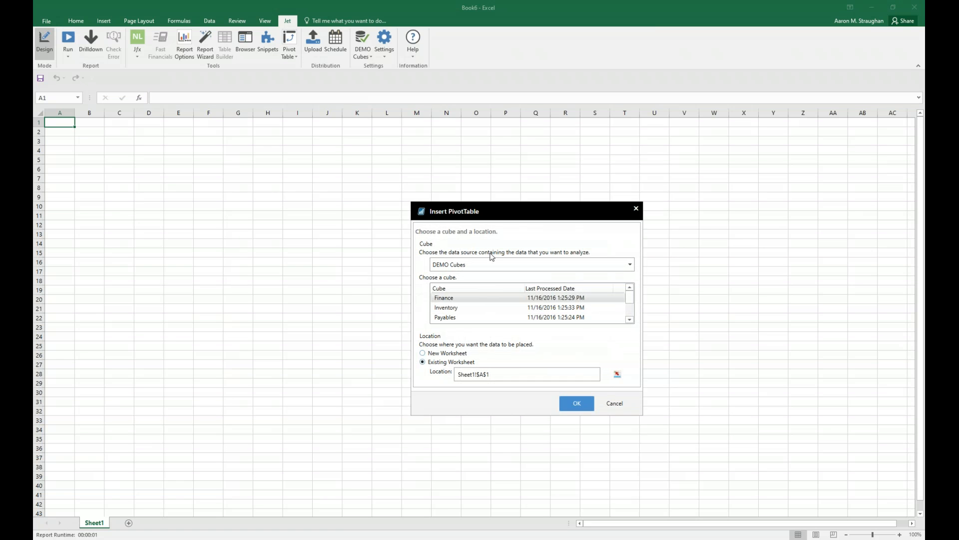
left_click_drag(530, 202, 516, 165)
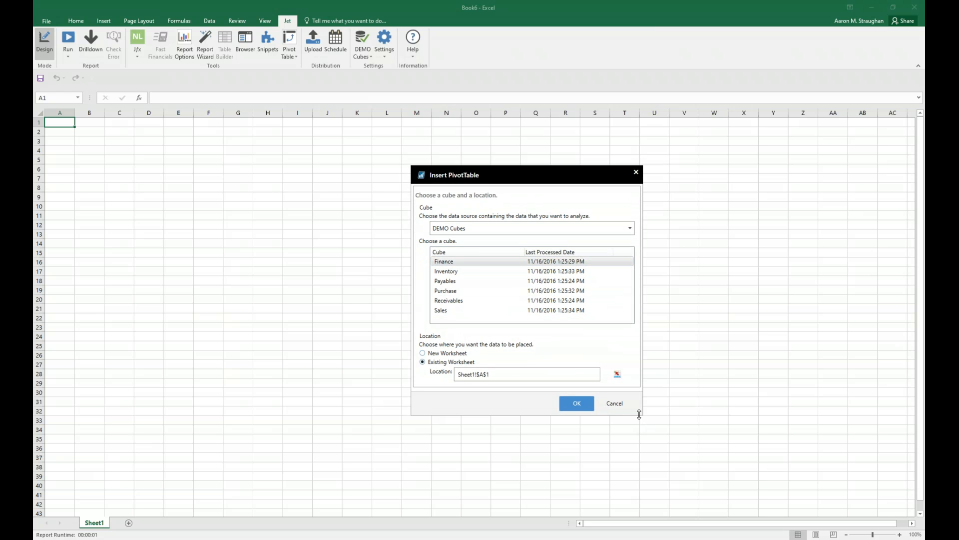
left_click_drag(641, 413, 691, 433)
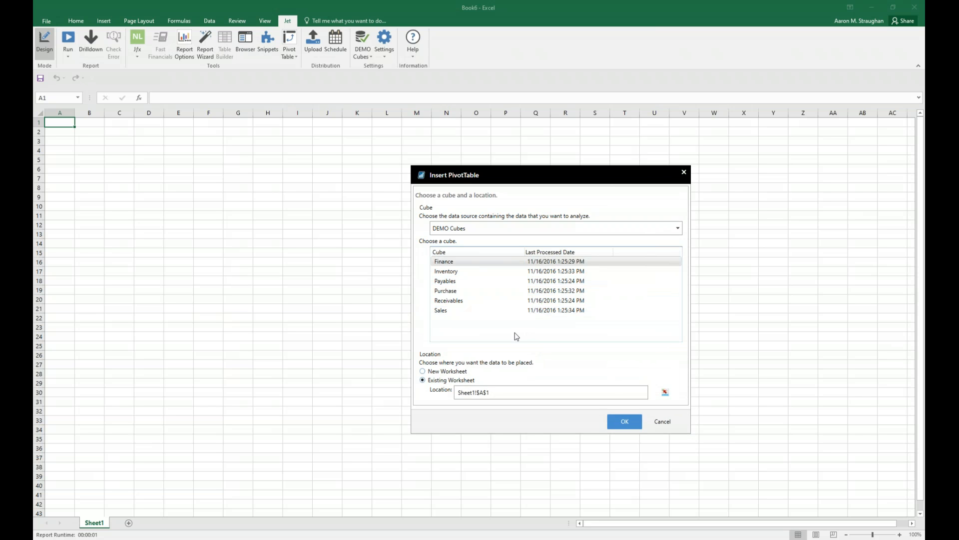
left_click_drag(458, 173, 458, 158)
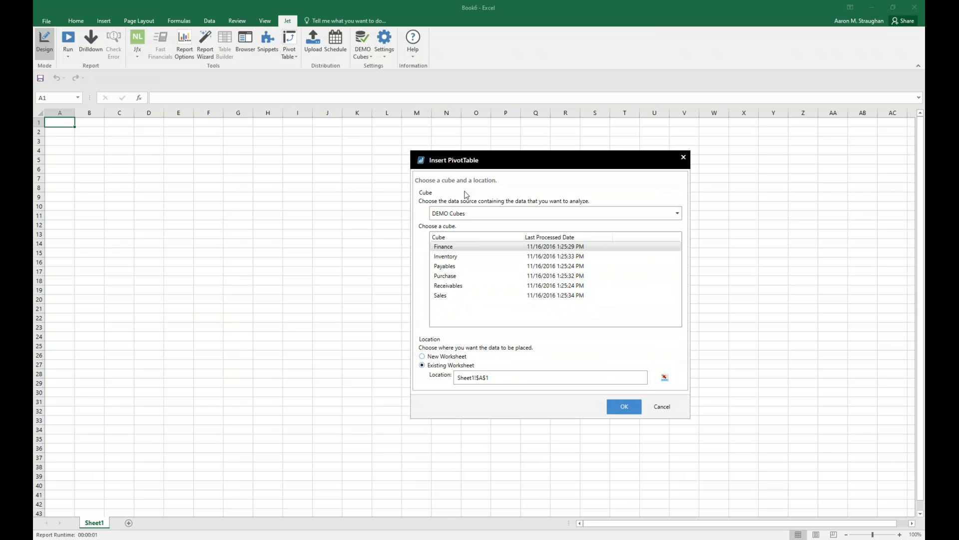
left_click(452, 247)
left_click(455, 296)
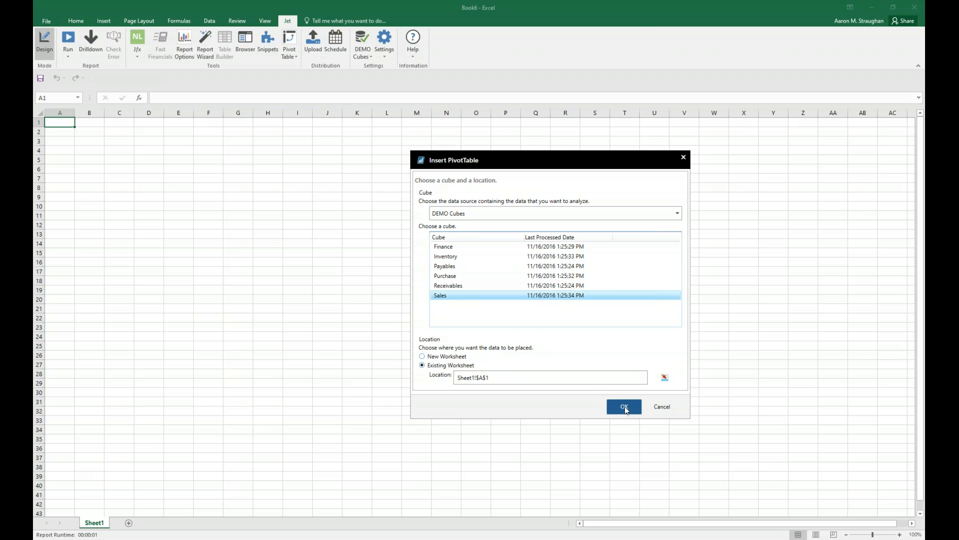
left_click(625, 407)
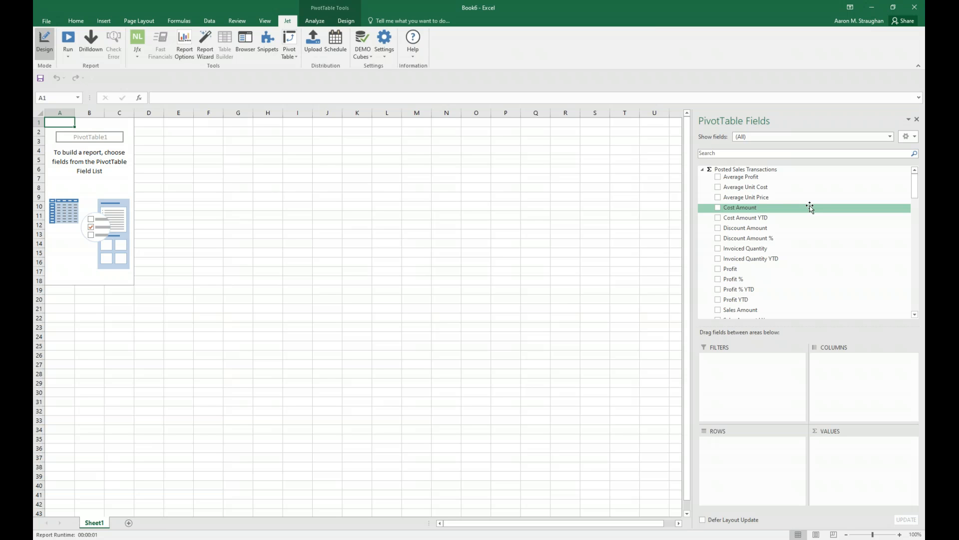
Look through the Sales cube's available PivotTable fields, from Posted Sales Transactions measures to the Sell-to Customer dimension.
scroll(849, 216, "down", 4)
scroll(834, 236, "down", 5)
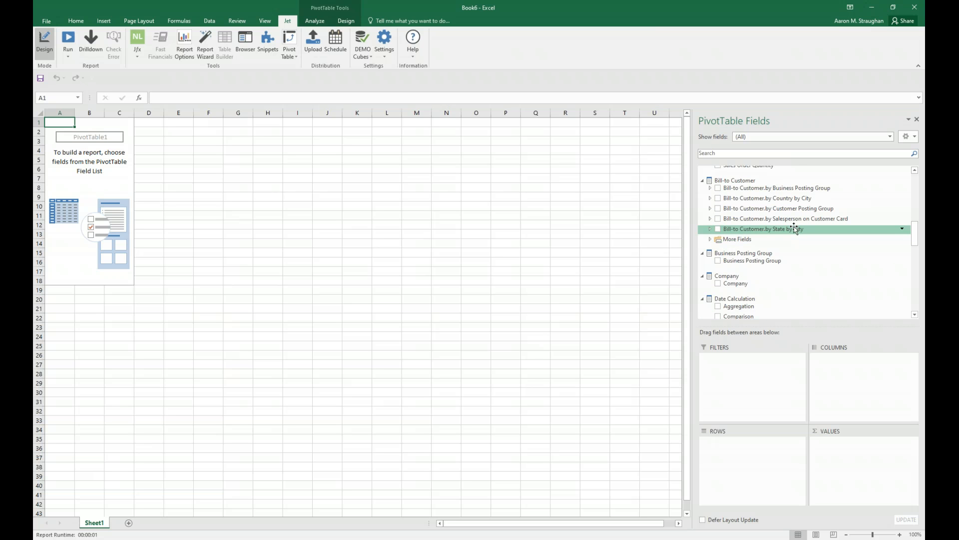
scroll(794, 226, "down", 3)
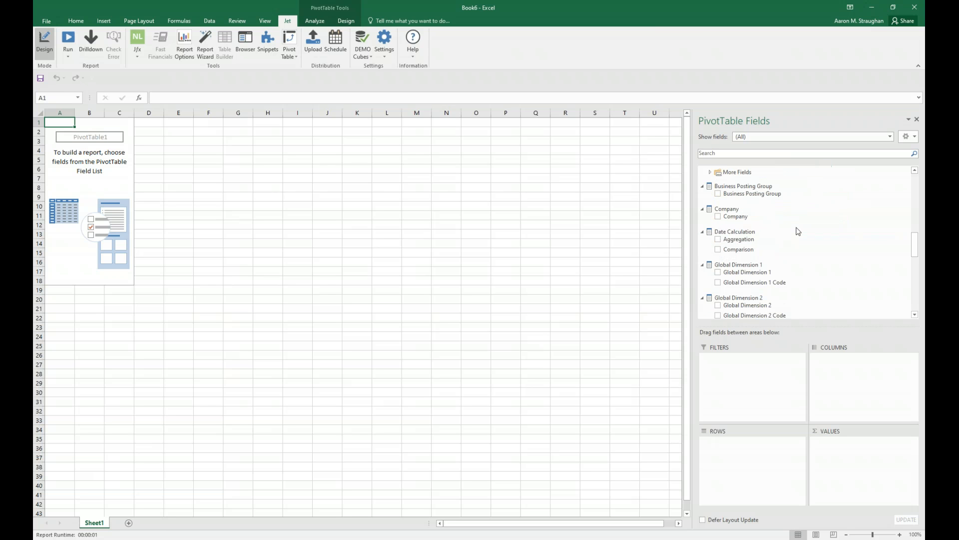
scroll(794, 229, "down", 3)
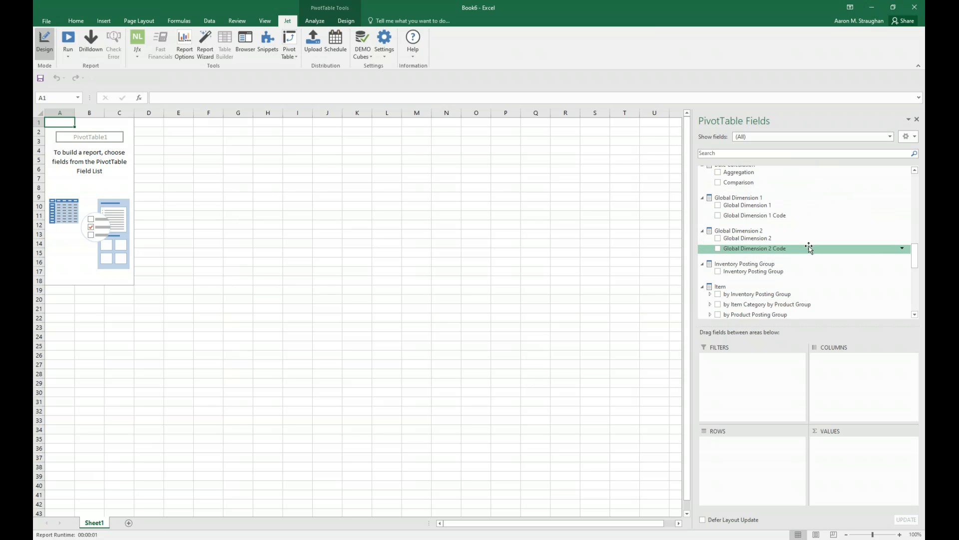
scroll(813, 241, "down", 2)
scroll(812, 245, "down", 7)
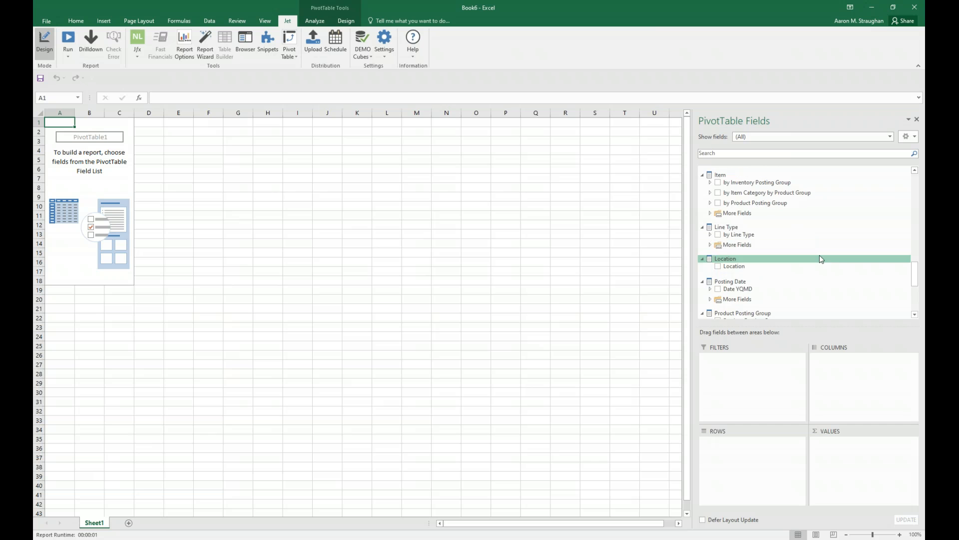
scroll(820, 256, "down", 3)
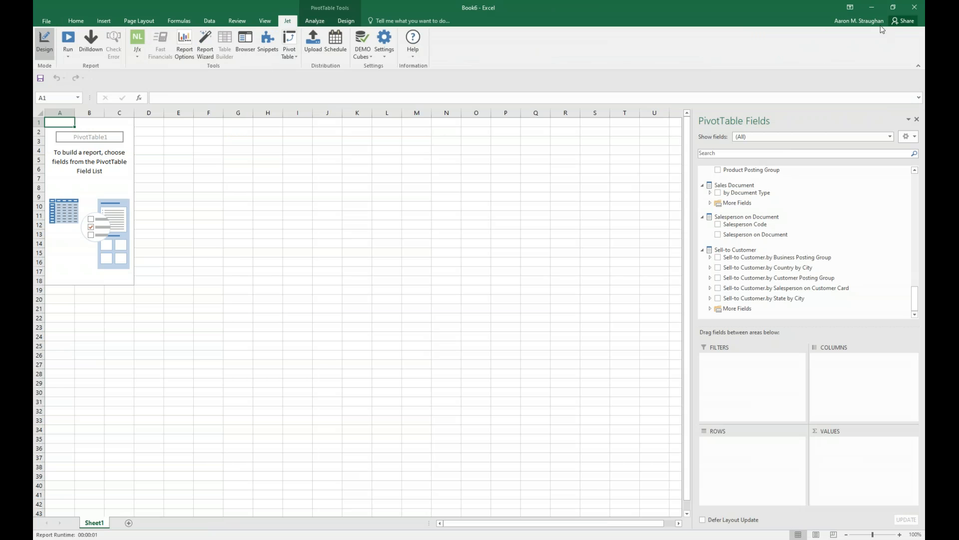
left_click_drag(917, 298, 917, 178)
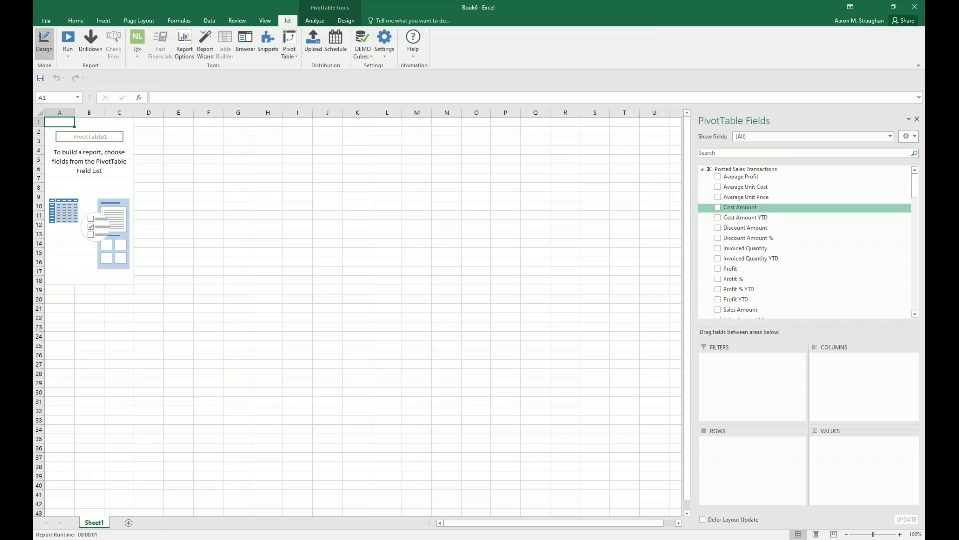
Add Cost Amount, Sales Amount, Profit and Profit % as the pivot table's values.
left_click(718, 208)
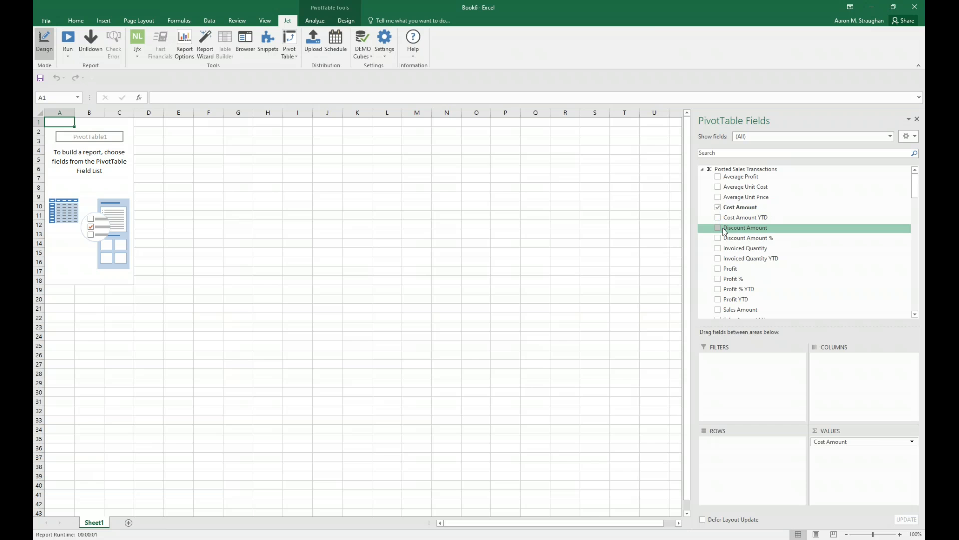
left_click(718, 310)
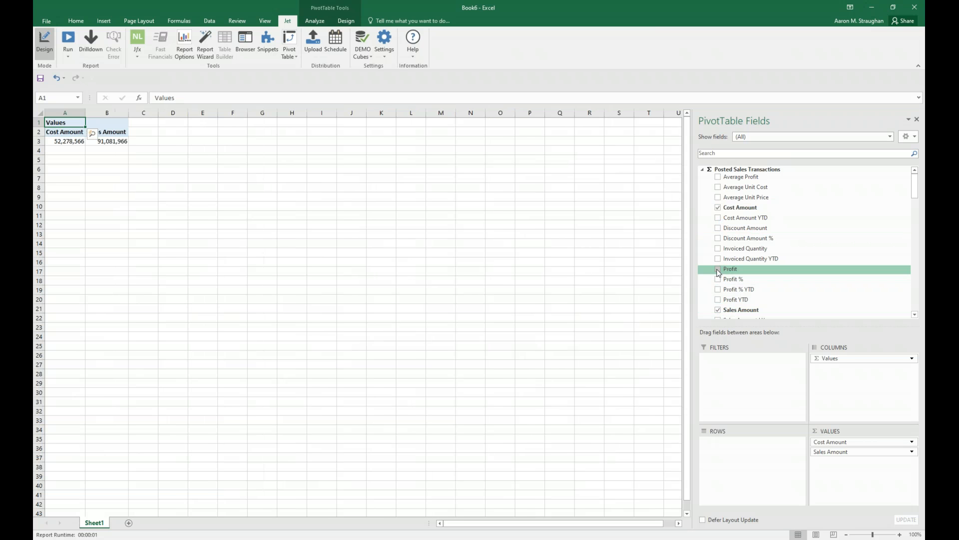
left_click(718, 269)
left_click(718, 279)
Add by Item Category by Product Group as row labels and the posting date's Date YQMD as column labels.
scroll(718, 250, "down", 3)
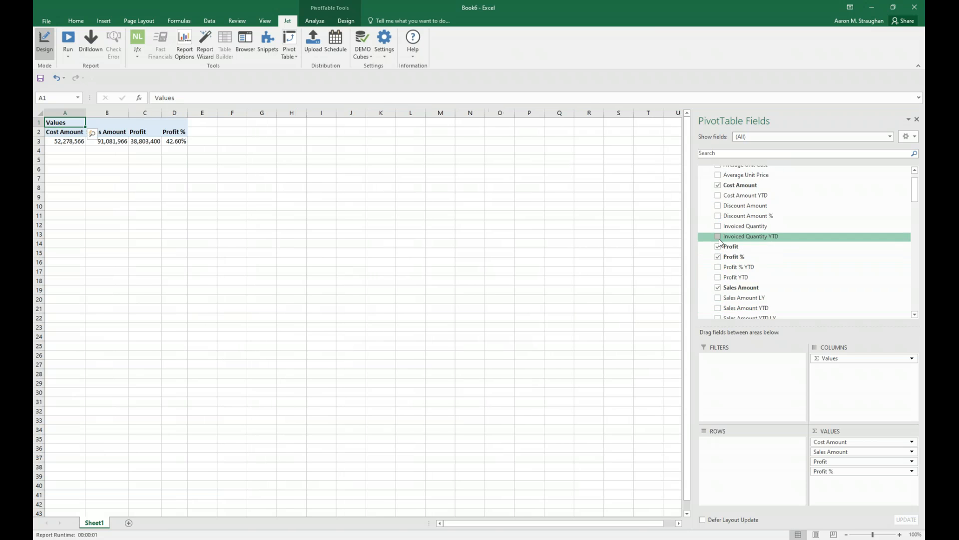
scroll(719, 244, "down", 8)
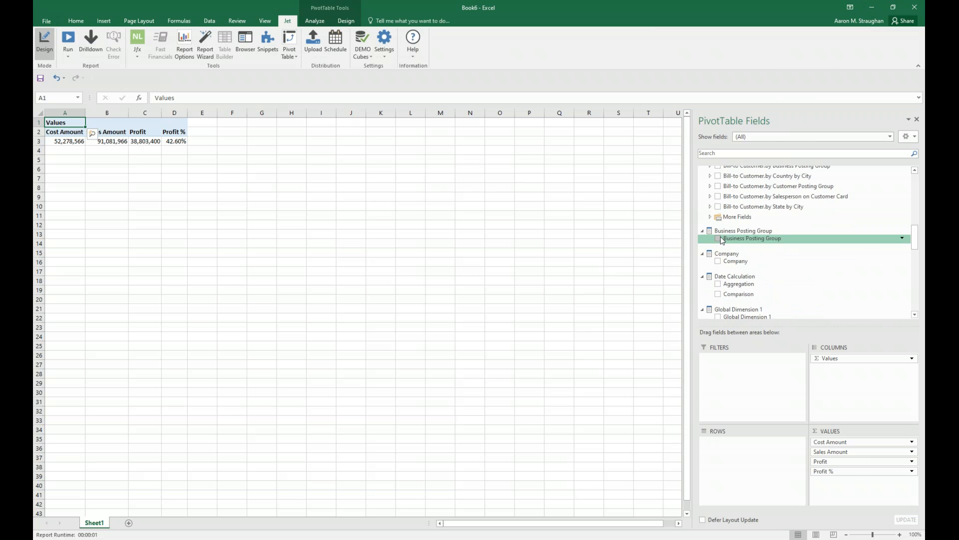
scroll(723, 243, "down", 3)
left_click(717, 260)
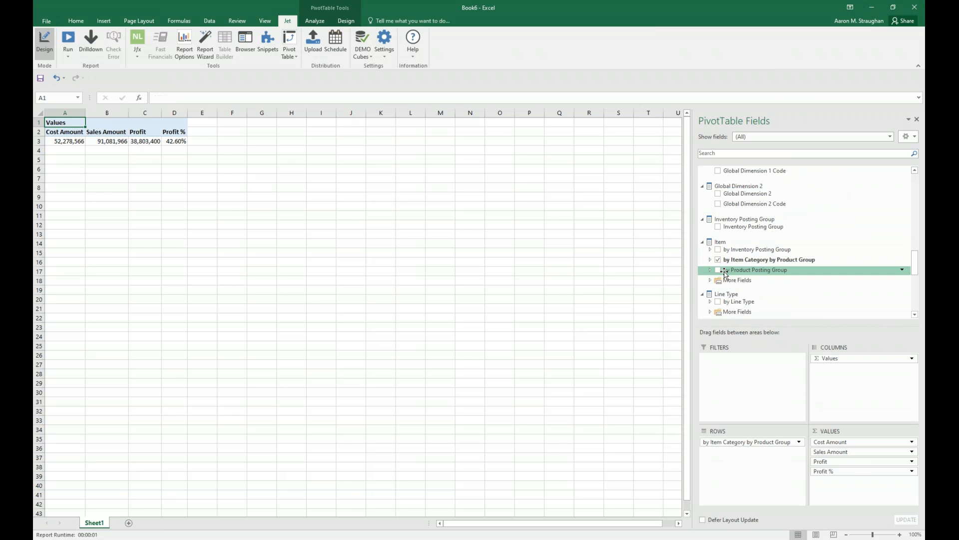
left_click(718, 311)
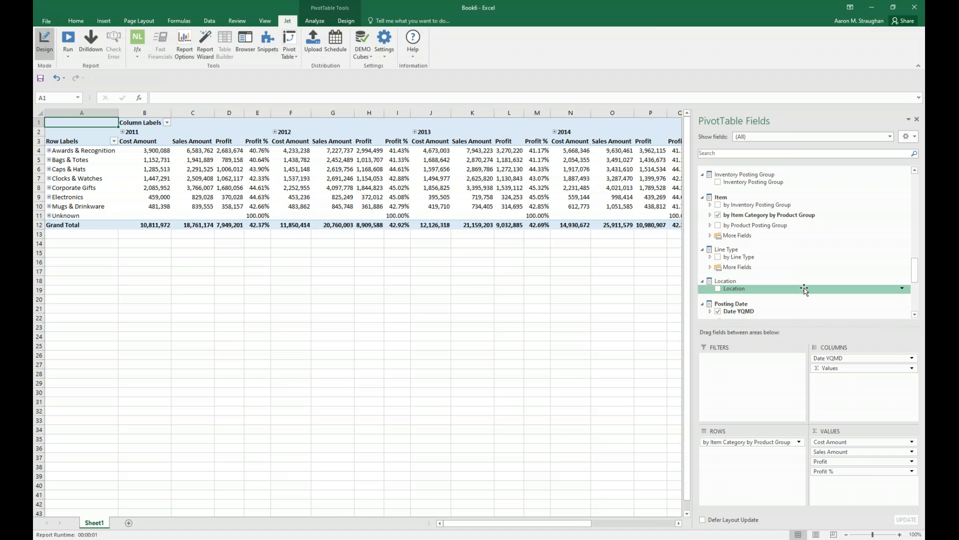
Add slicers for Salesperson on Document and Location to the pivot table.
scroll(758, 290, "down", 1)
scroll(758, 290, "down", 4)
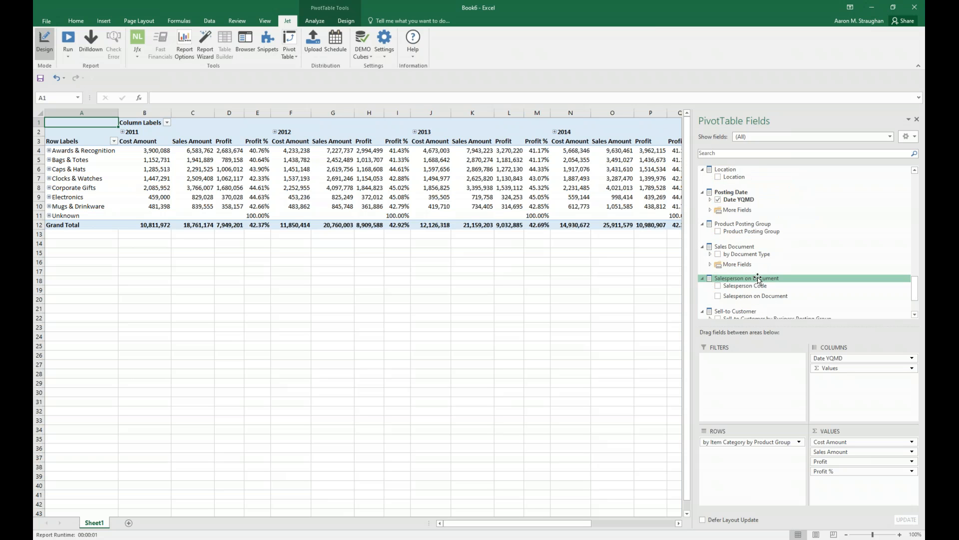
right_click(763, 297)
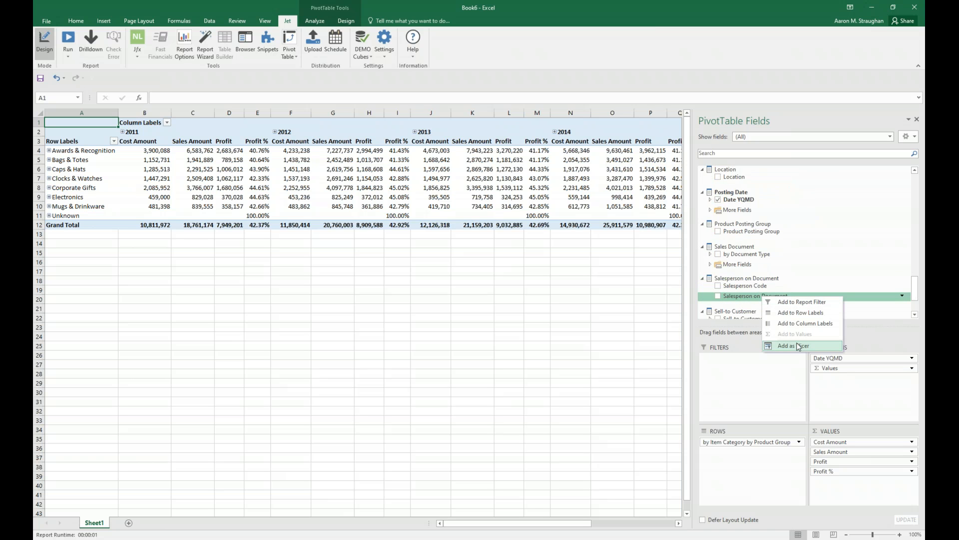
left_click(797, 344)
scroll(739, 250, "up", 3)
right_click(735, 245)
left_click(762, 296)
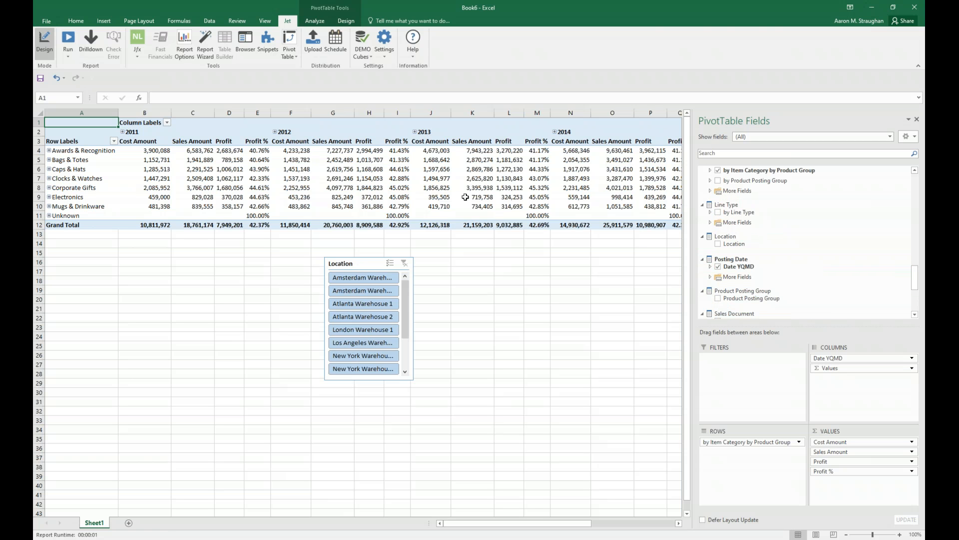
Insert a clustered column PivotChart of the pivot table's data.
left_click(104, 20)
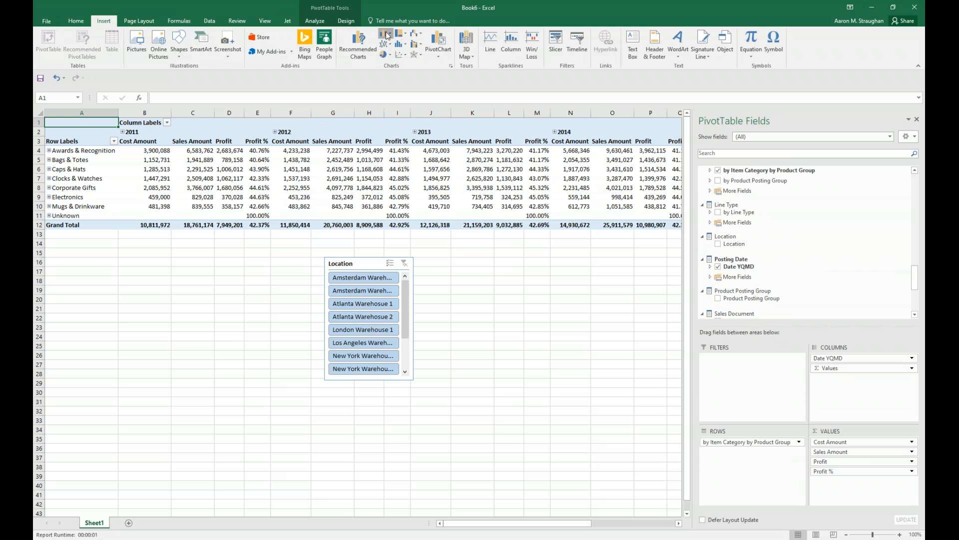
left_click(385, 34)
left_click(401, 55)
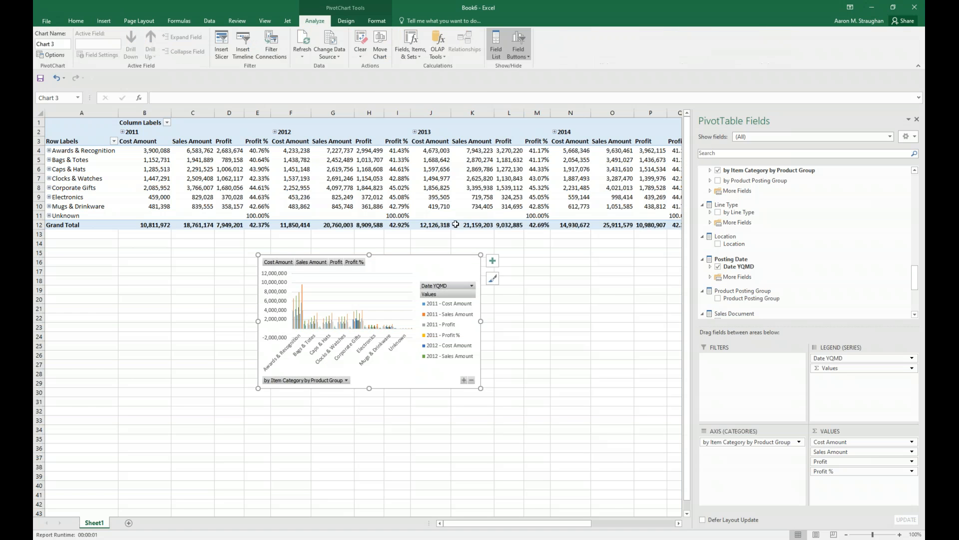
Arrange the chart, the Location slicer and the Salesperson slicer side by side from row 22 below the pivot table.
left_click_drag(239, 320, 191, 337)
left_click_drag(369, 253, 311, 322)
left_click_drag(344, 265, 397, 323)
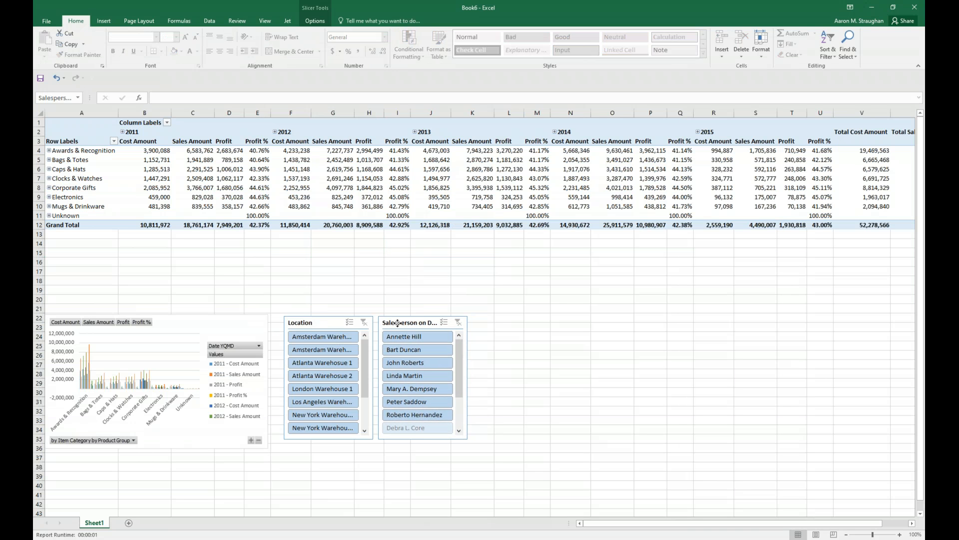
left_click(347, 281)
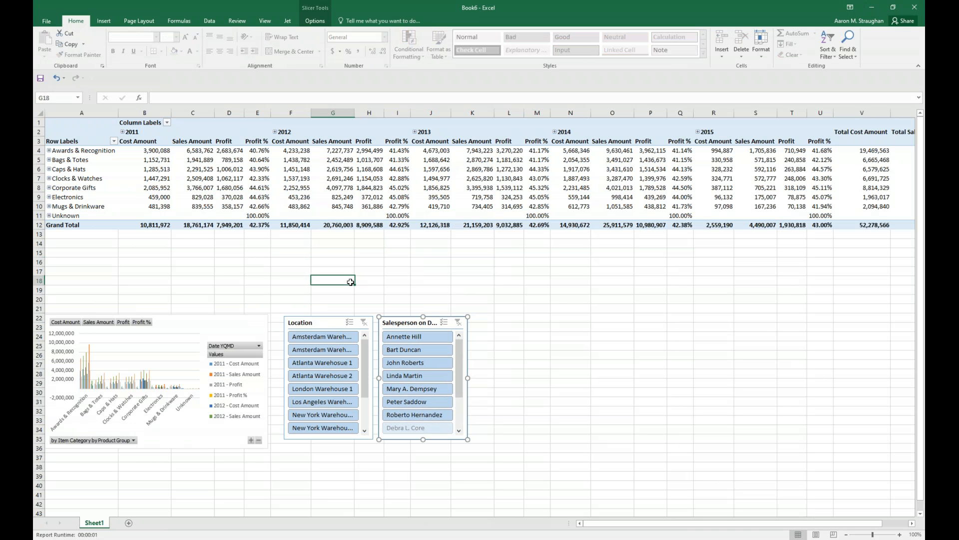
Expand Caps & Hats and Baseball Caps, and show the transactions behind the 2011 Sales Amount of S100012 - Raw-Edge Patch BALL CAP.
left_click(49, 172)
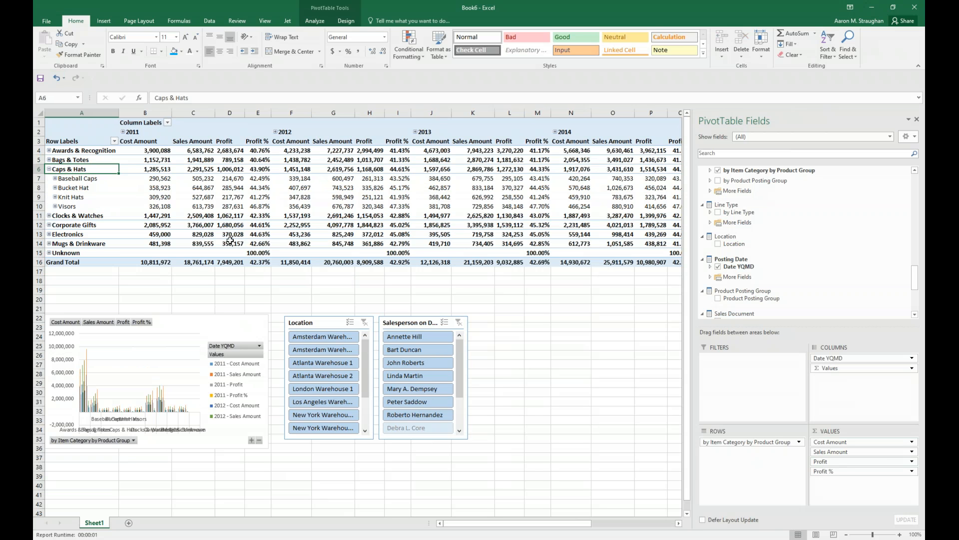
left_click(58, 181)
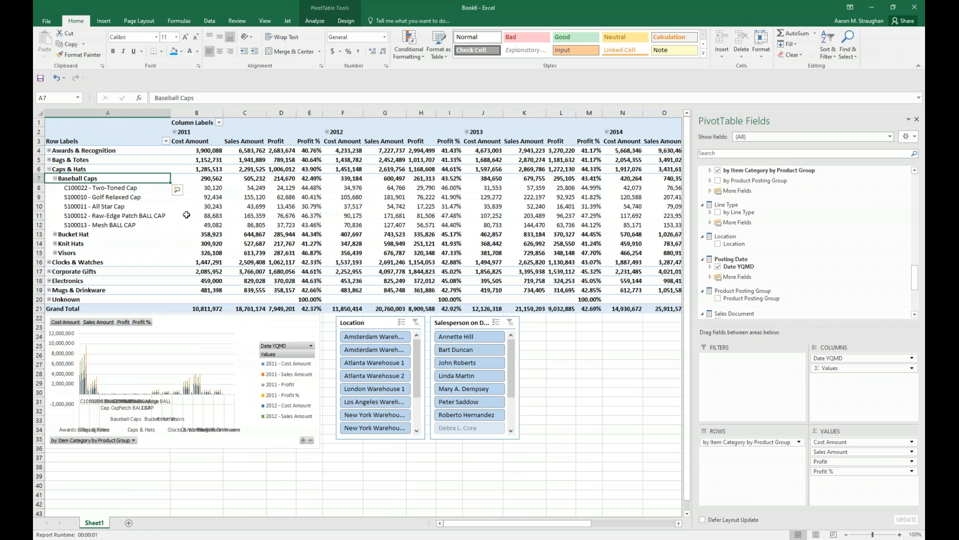
mouse_move(306, 179)
left_click(255, 215)
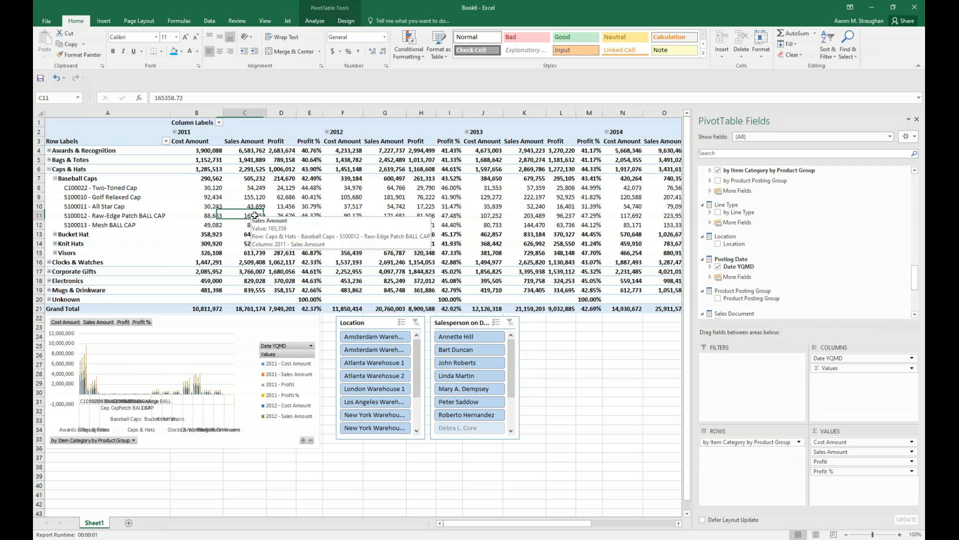
double_click(254, 214)
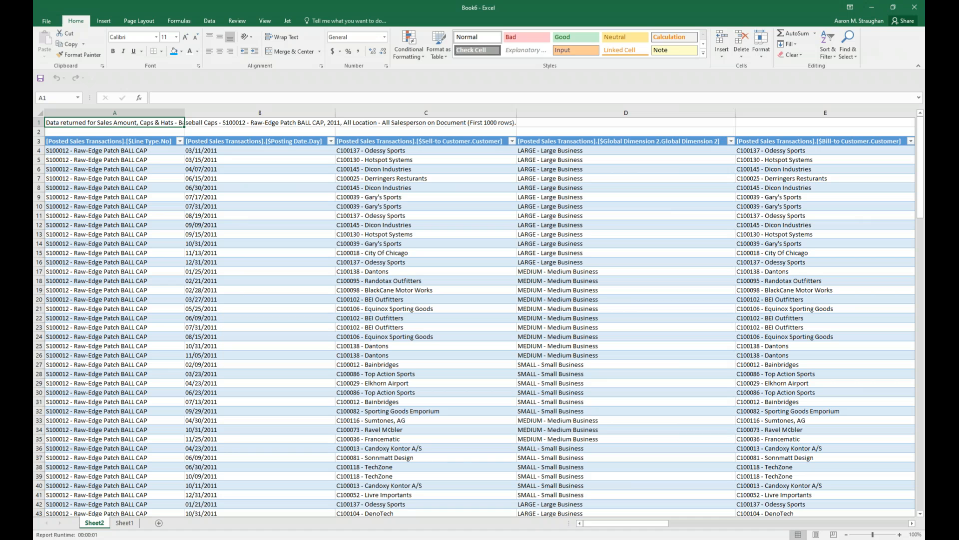
Delete the drill-through worksheet Sheet2 and collapse Baseball Caps in the Sheet1 pivot table.
right_click(91, 524)
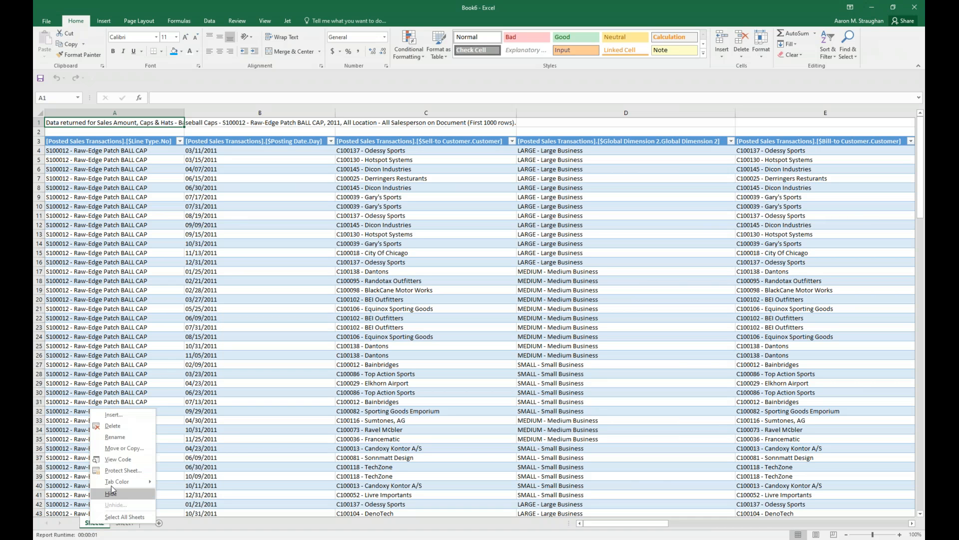
left_click(120, 428)
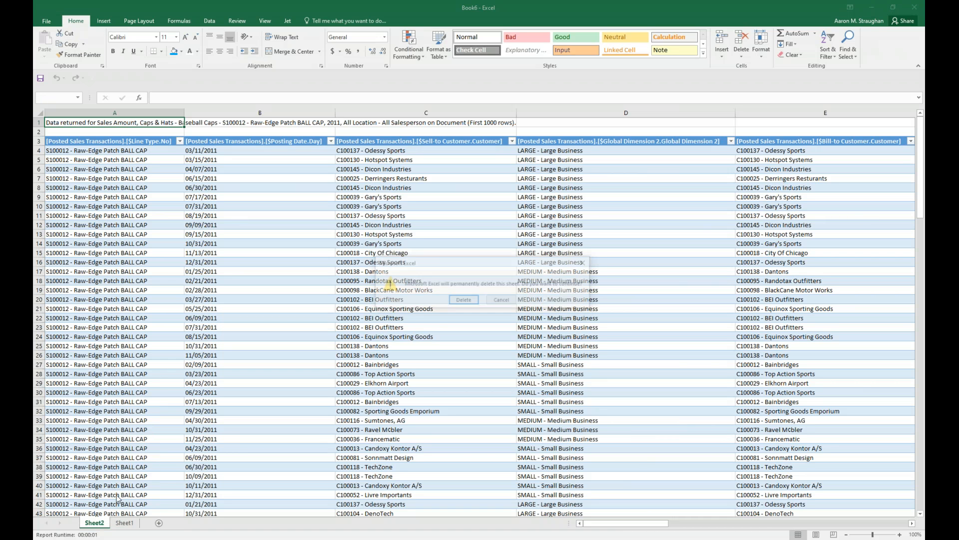
left_click(458, 300)
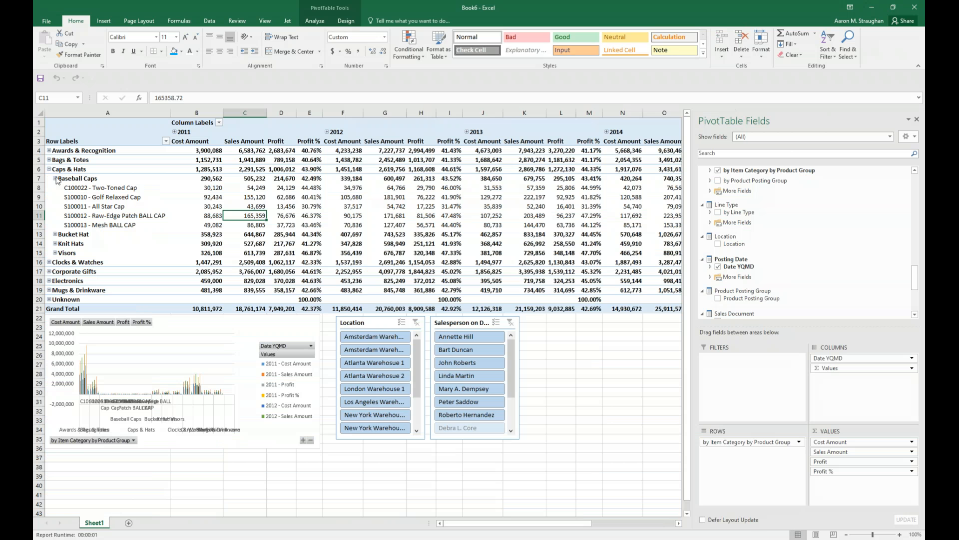
left_click(61, 179)
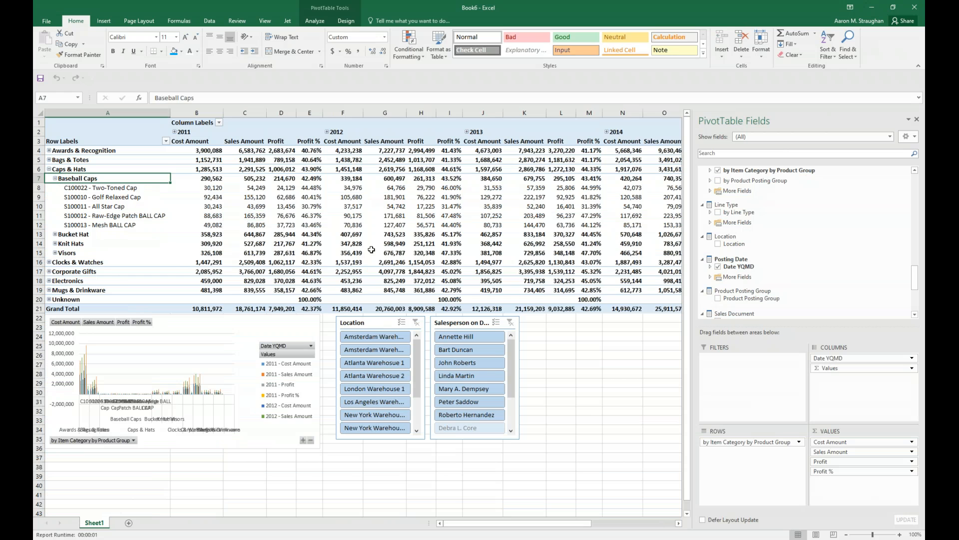
left_click(482, 306)
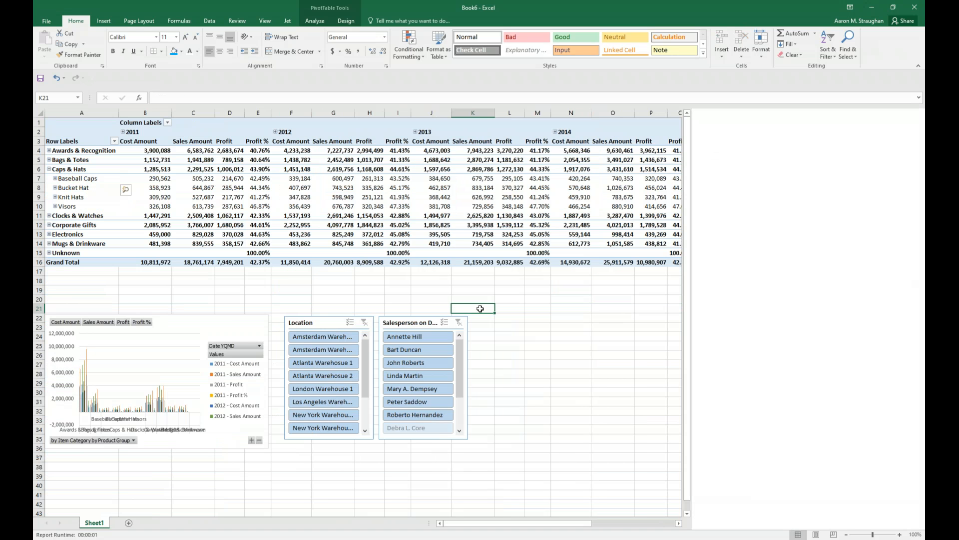
Create a new workbook and insert a Jet pivot table from the Payables cube of DEMO Cubes at Sheet1 cell A1.
key("ctrl+n")
left_click(287, 21)
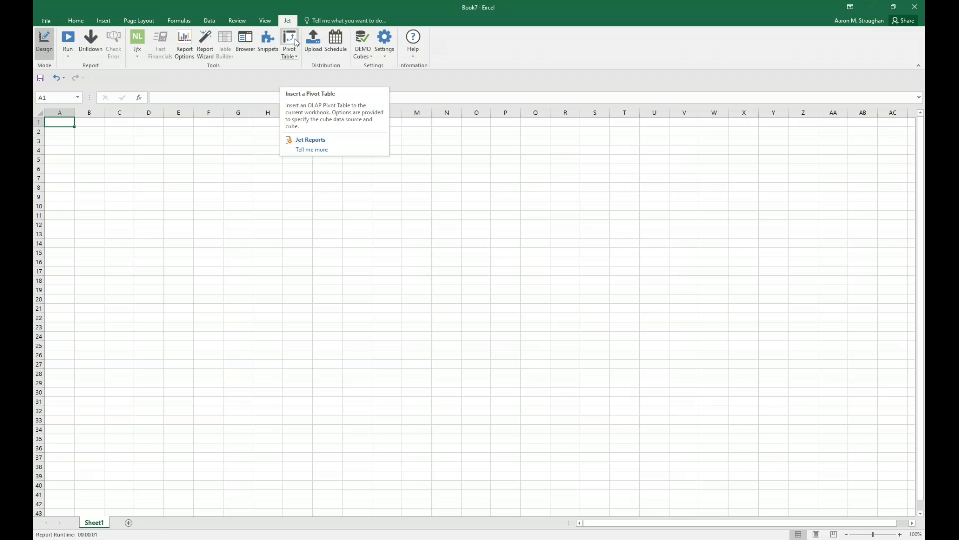
left_click(295, 42)
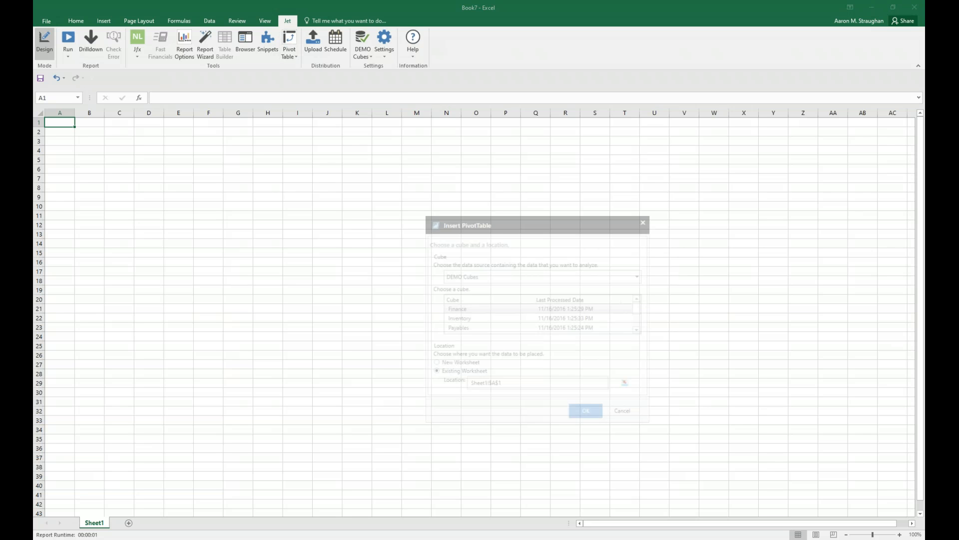
left_click(463, 328)
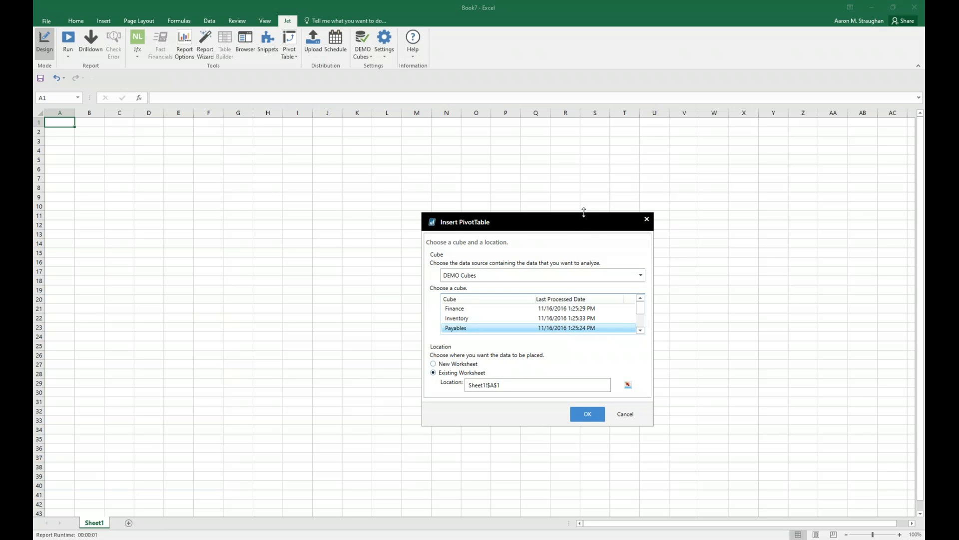
left_click_drag(583, 208, 583, 152)
left_click(587, 414)
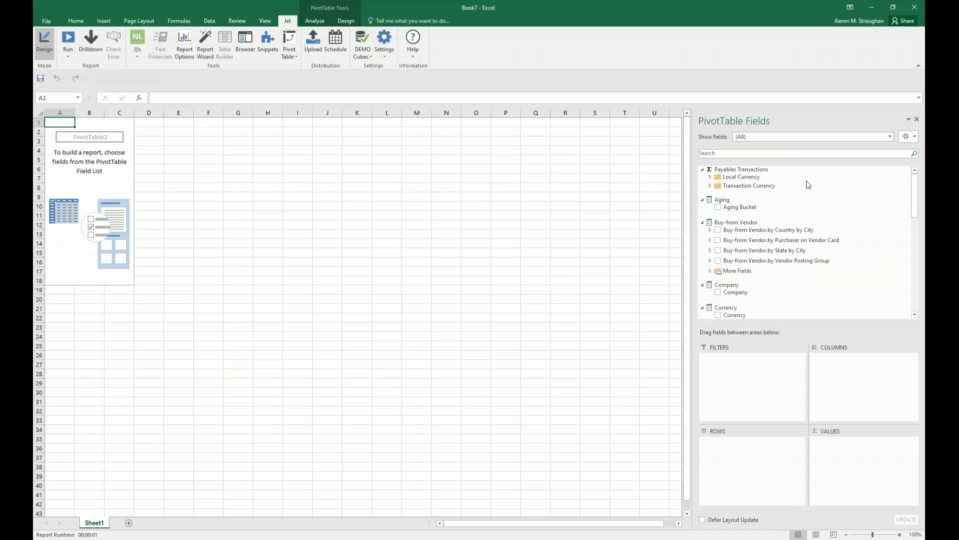
Add the local-currency measure Amount LCY as the pivot table's values and Aging Bucket as its columns.
left_click(711, 178)
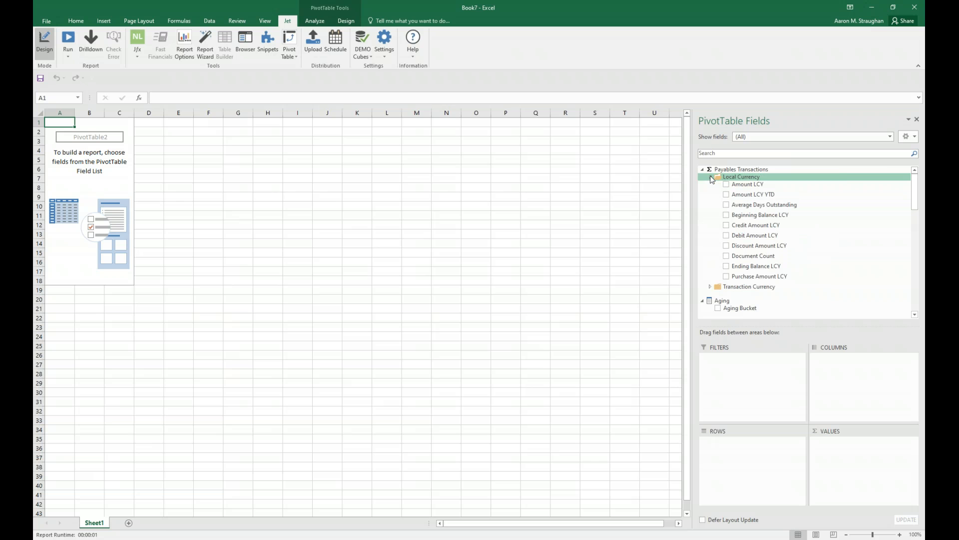
left_click(727, 185)
scroll(757, 215, "down", 2)
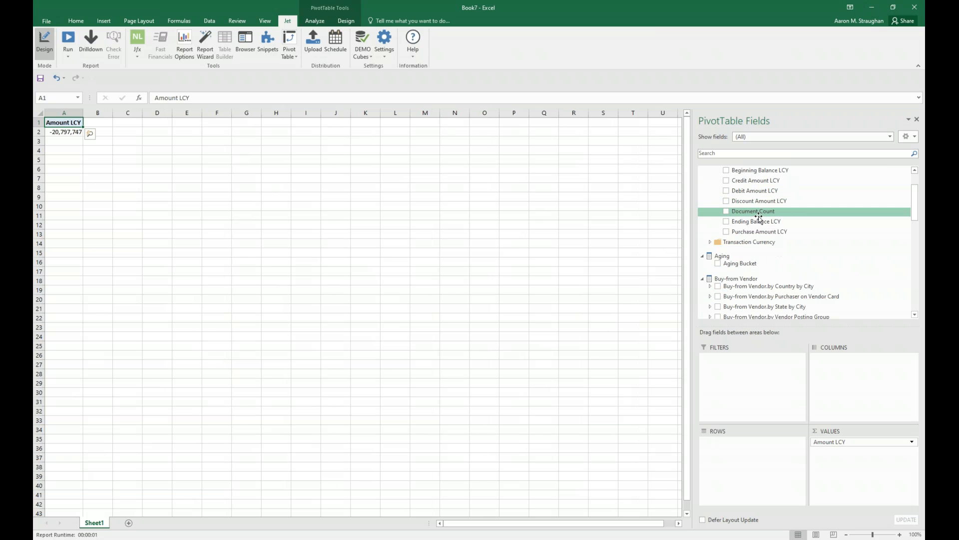
scroll(757, 220, "down", 1)
left_click(718, 242)
left_click_drag(799, 441, 859, 377)
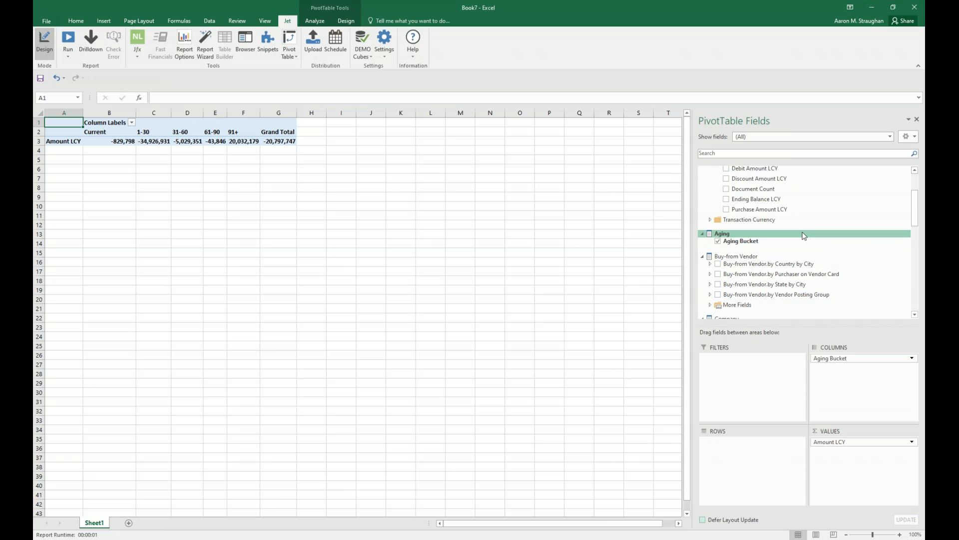
Add Buy-from Vendor.by Vendor Posting Group as rows and expand the EU, NA and OTHER groups to list their vendors.
scroll(804, 235, "down", 1)
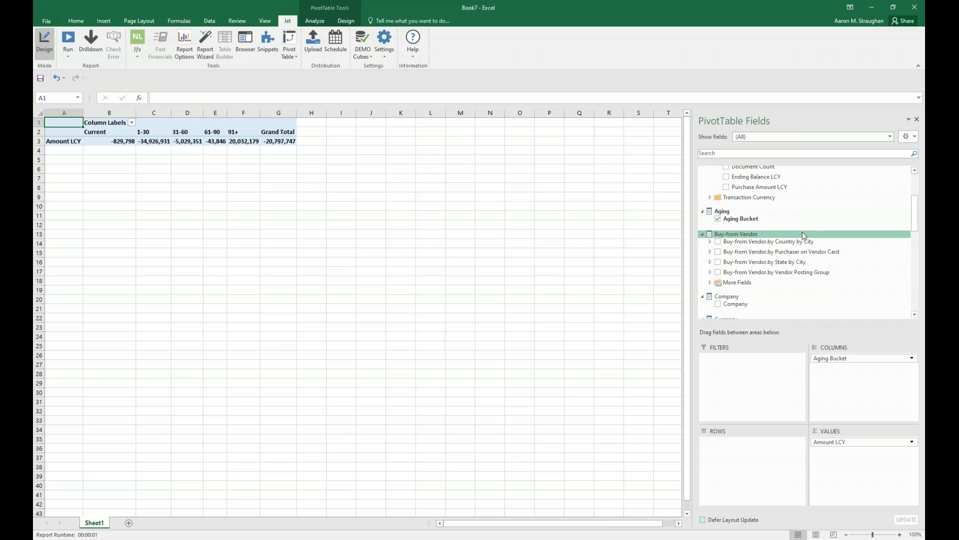
left_click(718, 272)
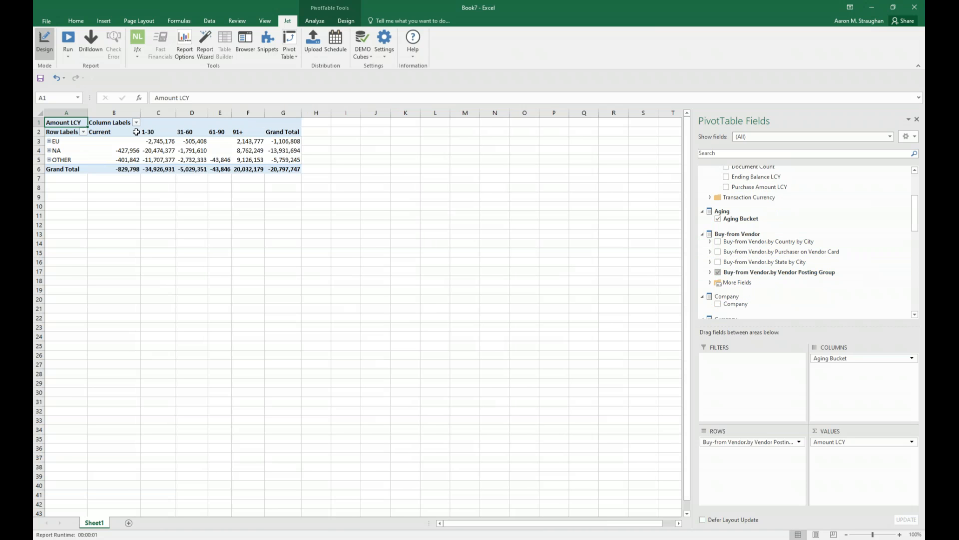
left_click(50, 141)
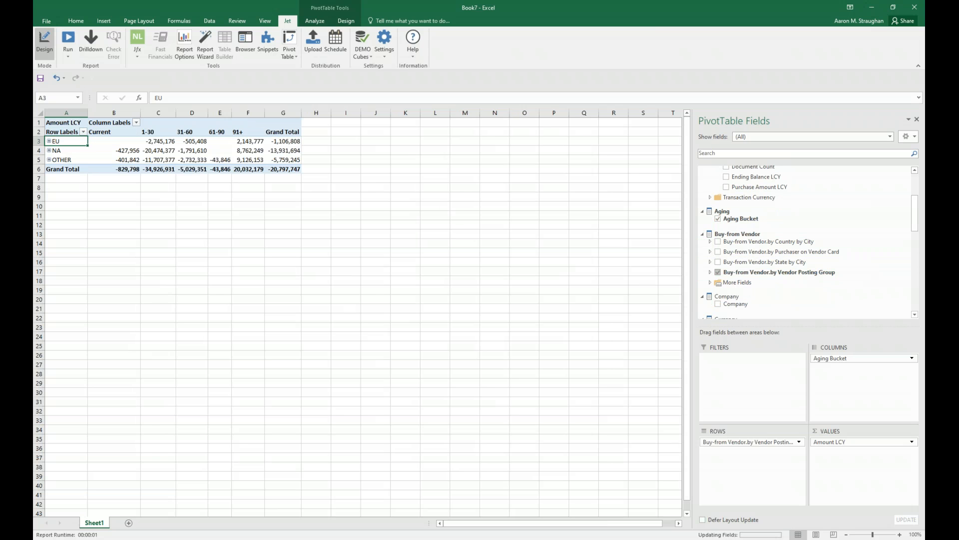
left_click(50, 189)
left_click(49, 187)
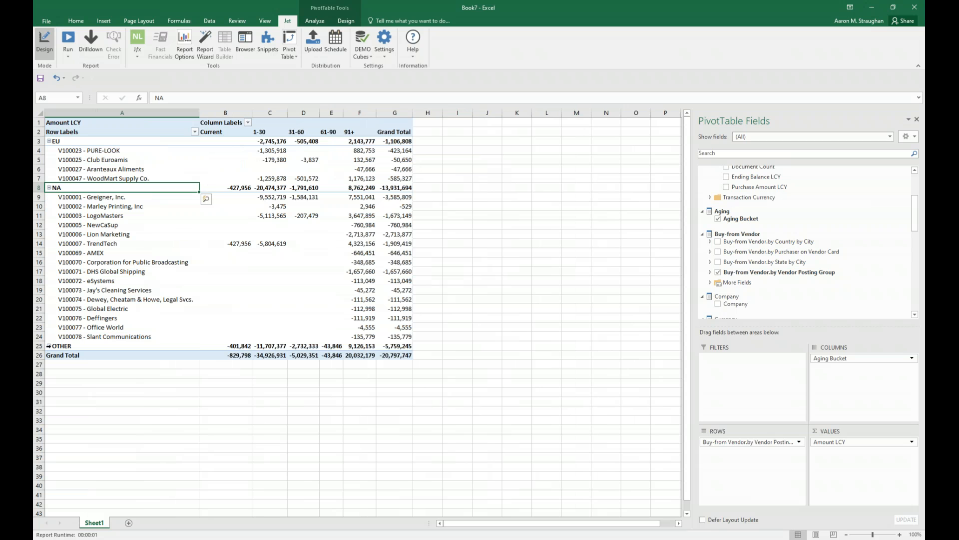
left_click(49, 346)
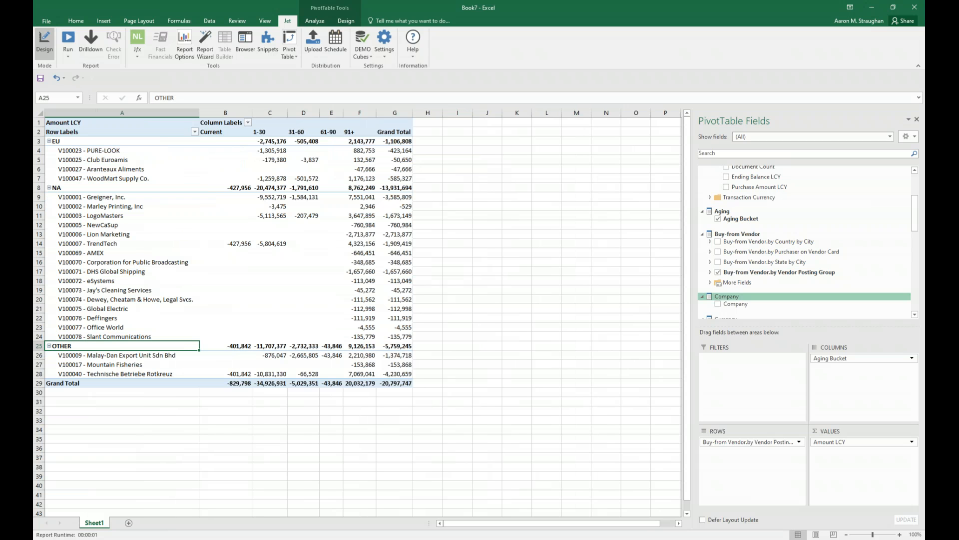
Add a Currency slicer to the pivot table and place it beside the table, at row 1 from column H.
scroll(739, 270, "down", 4)
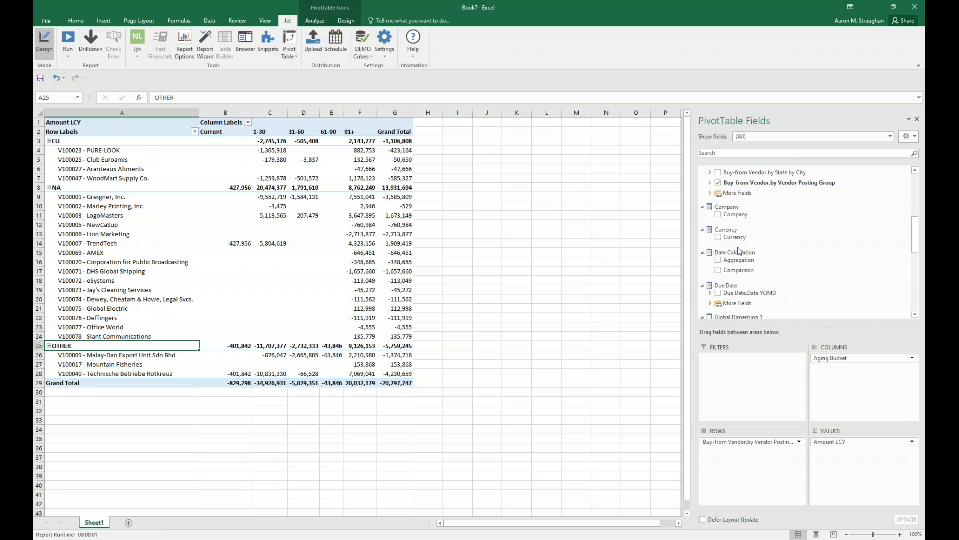
left_click(718, 239)
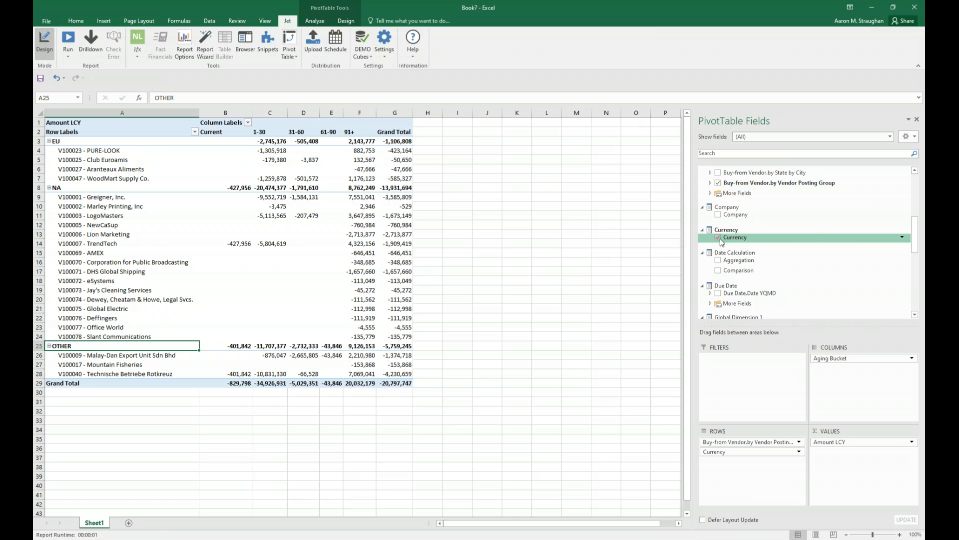
left_click(719, 239)
right_click(734, 239)
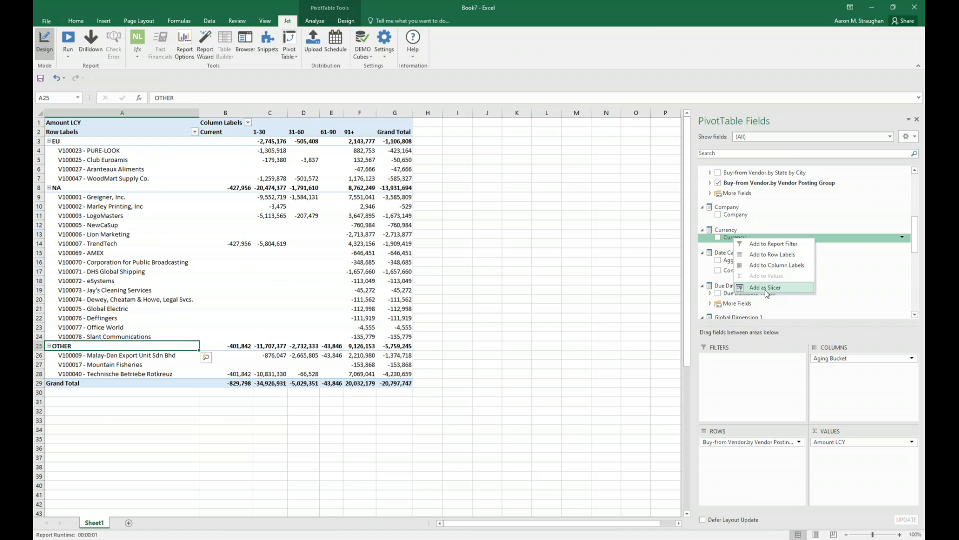
left_click(765, 287)
left_click_drag(365, 264, 481, 124)
left_click_drag(358, 256, 473, 124)
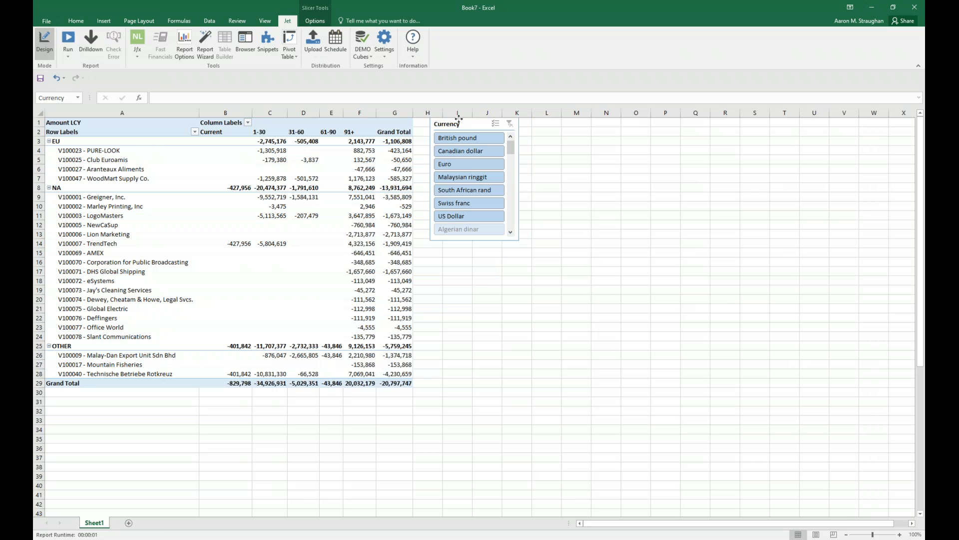
Add a Company slicer to the payables pivot table.
left_click(125, 123)
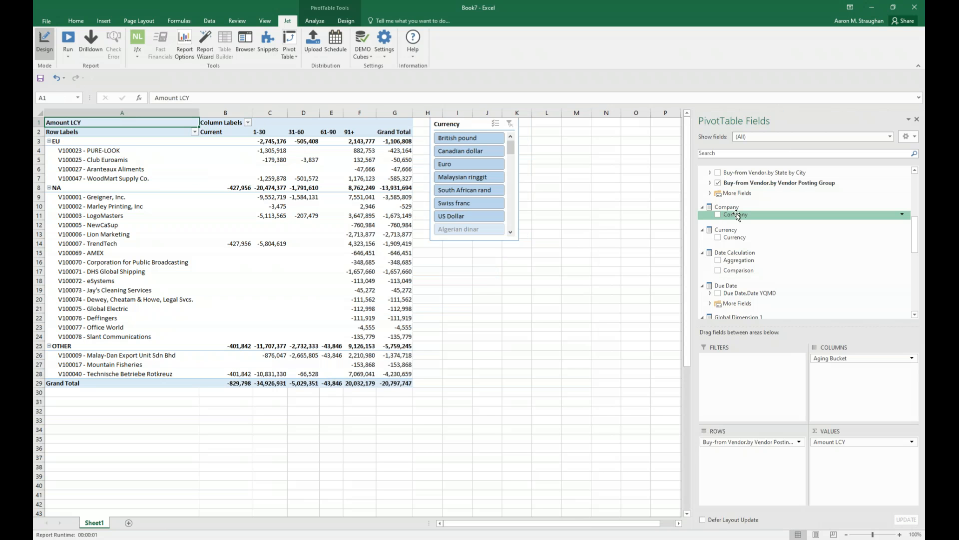
right_click(738, 215)
left_click(755, 261)
Add the Open field as a report filter and move the Company slicer directly below the Currency slicer.
scroll(788, 233, "up", 6)
scroll(788, 233, "down", 7)
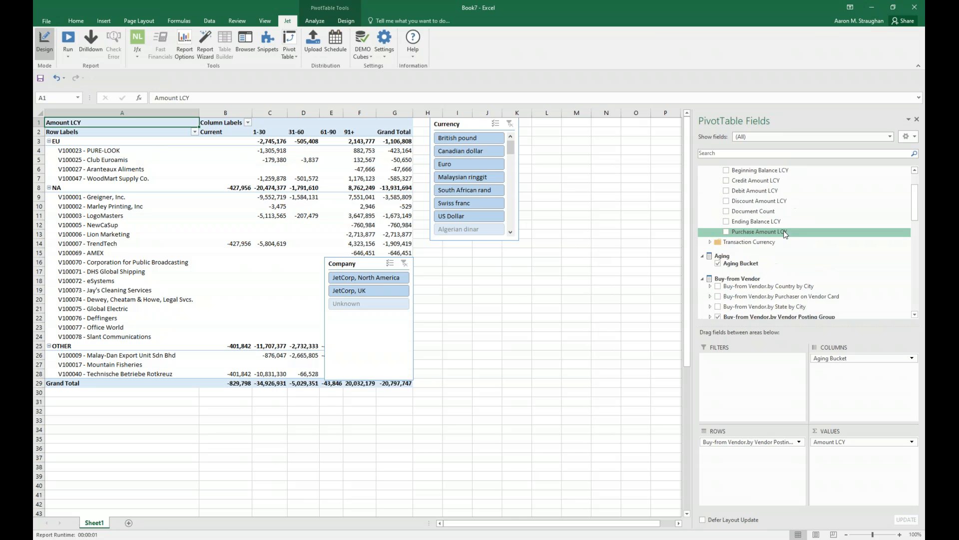
scroll(788, 233, "down", 3)
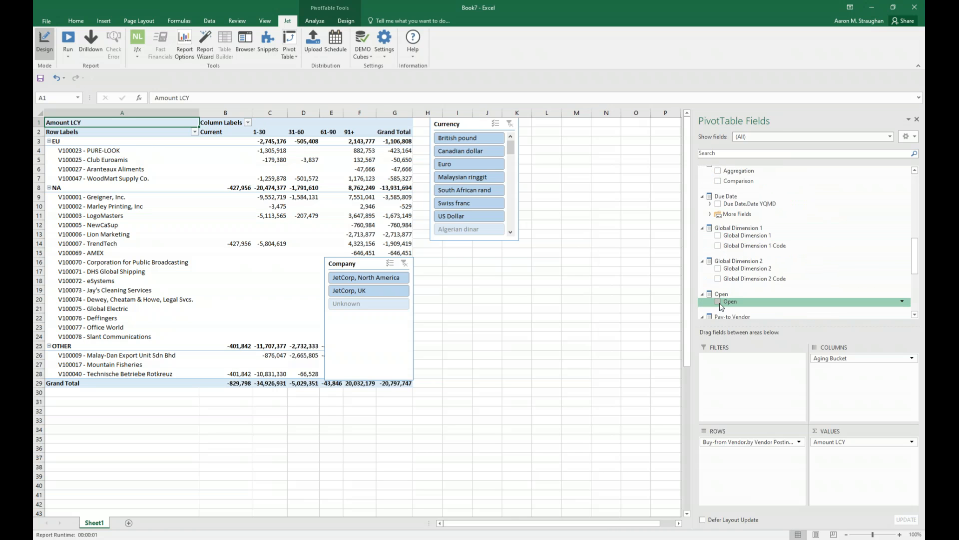
right_click(732, 302)
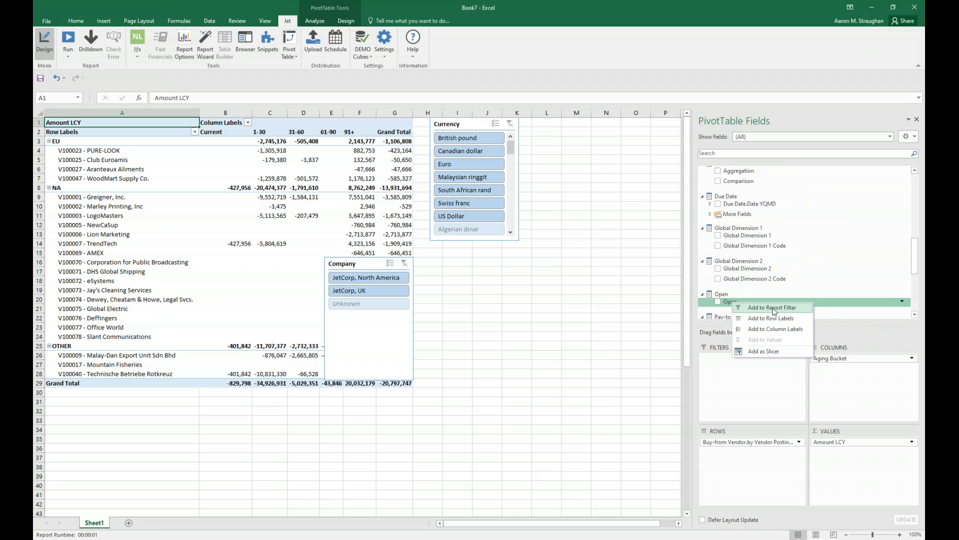
left_click(771, 309)
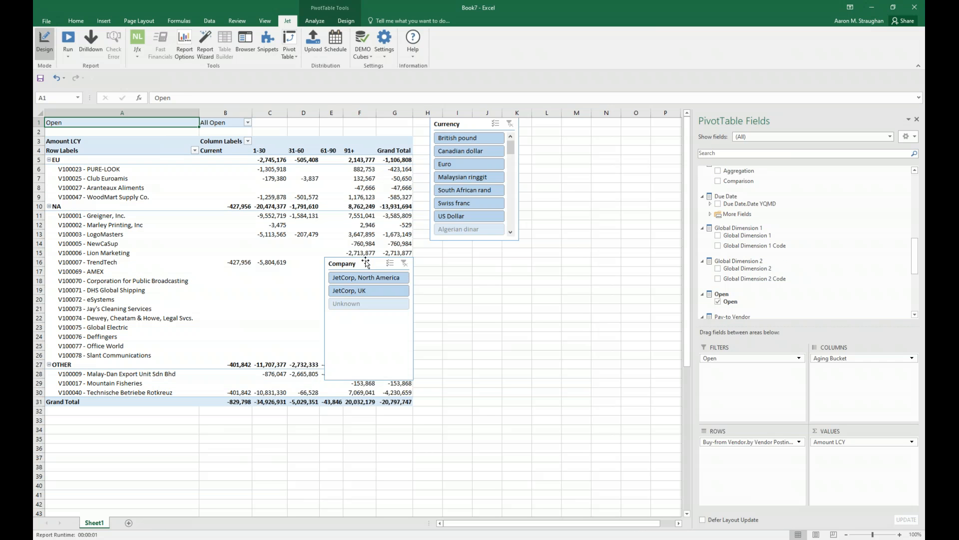
left_click_drag(366, 263, 474, 256)
left_click(583, 232)
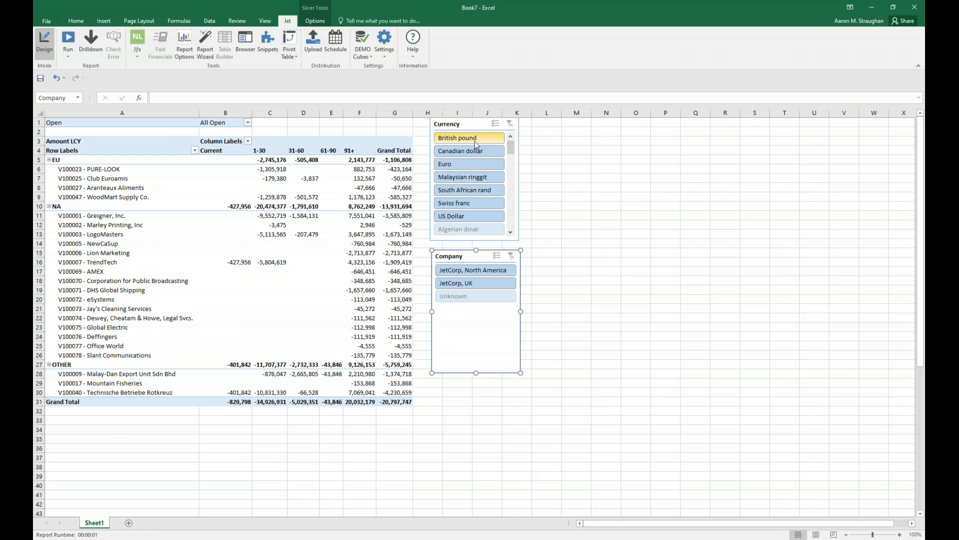
Filter the Currency slicer by South African rand, Malaysian ringgit and British pound in turn, ending with British pound through US Dollar all selected.
left_click(467, 190)
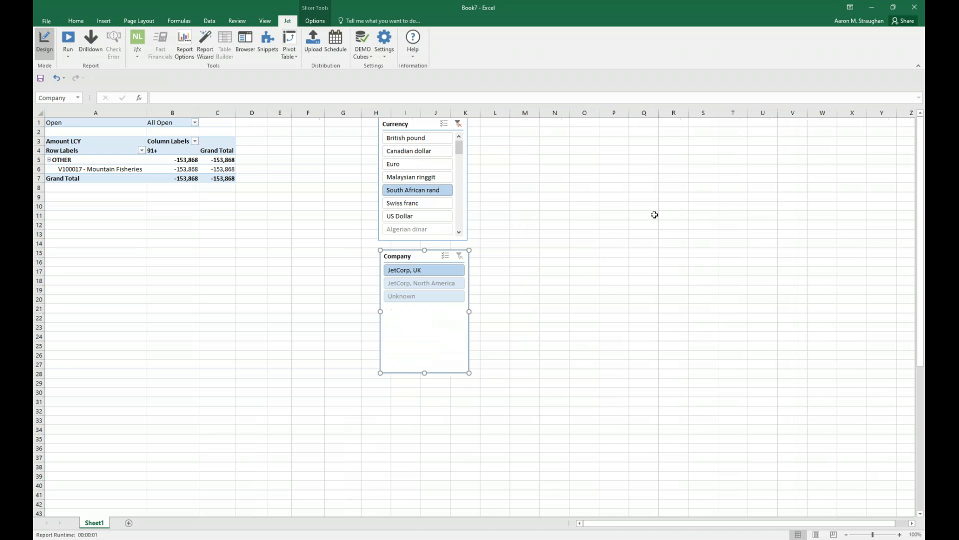
left_click(422, 177)
left_click(448, 140)
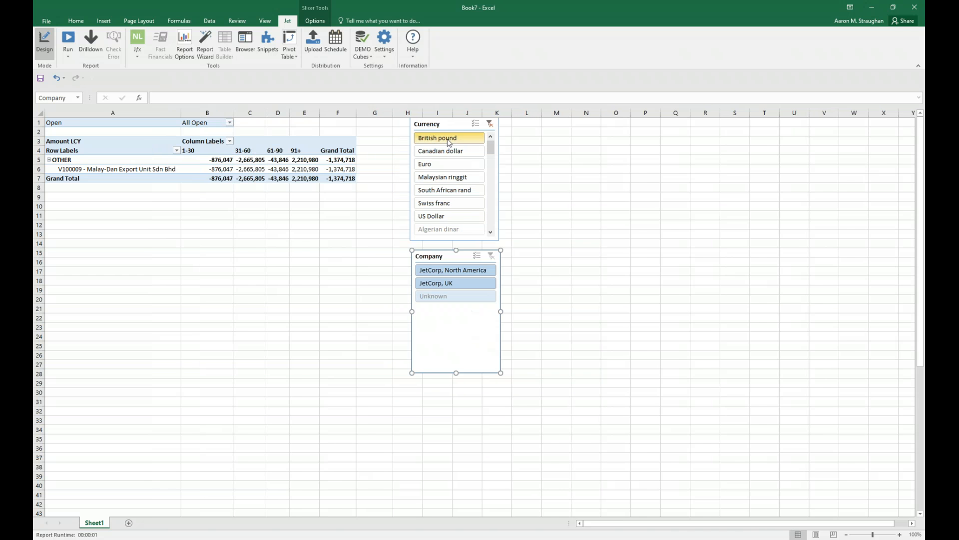
left_click(479, 216, "shift")
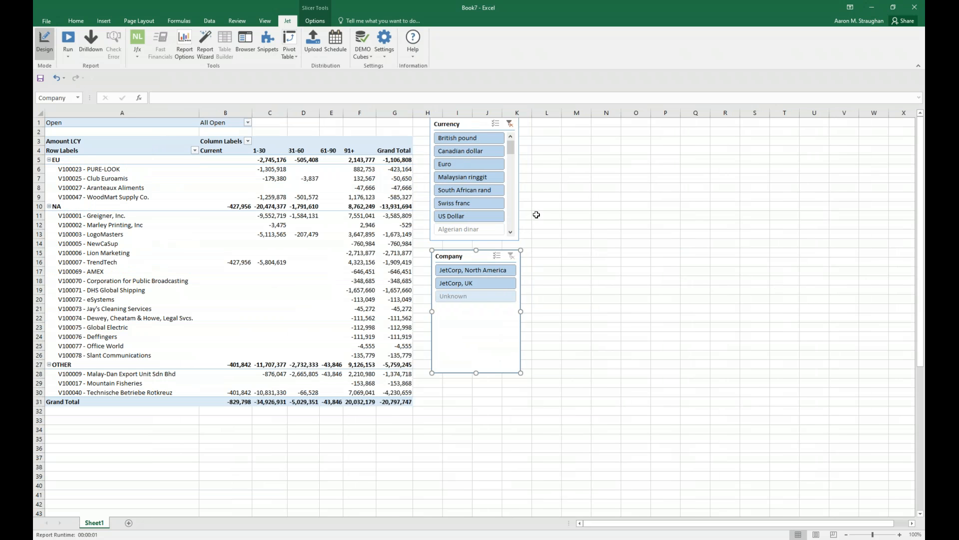
Expand the Transaction Currency folder of the pivot table's fields and review its measures alongside the Local Currency ones.
left_click(86, 172)
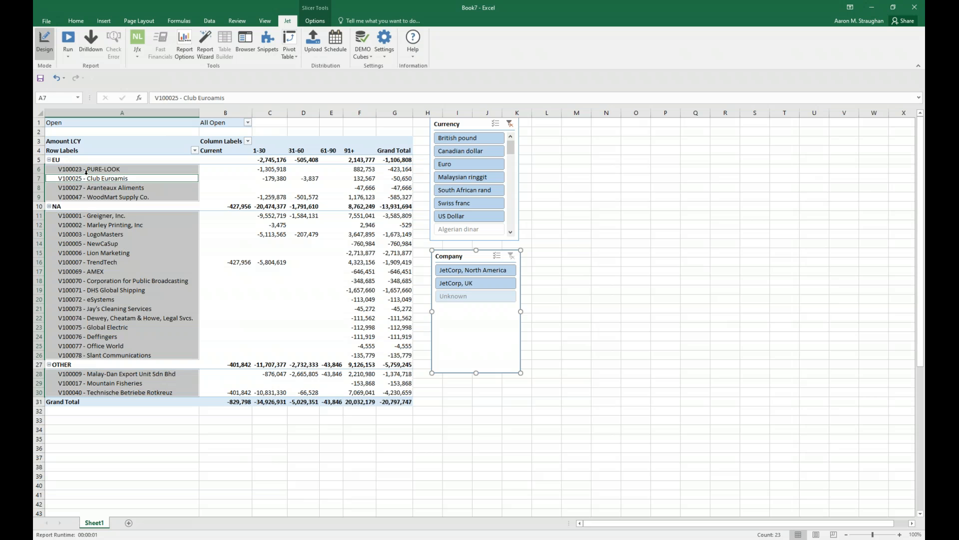
scroll(918, 234, "down", 3)
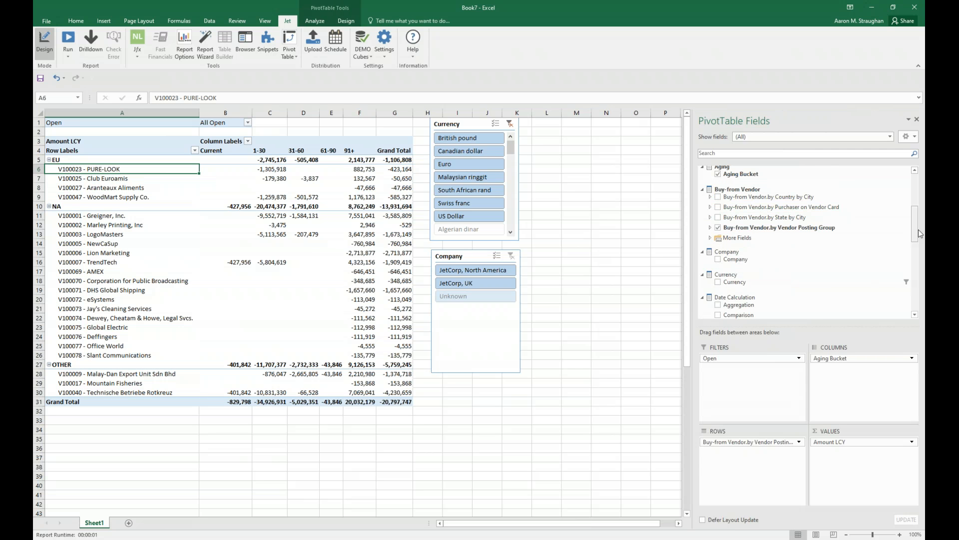
scroll(800, 239, "up", 4)
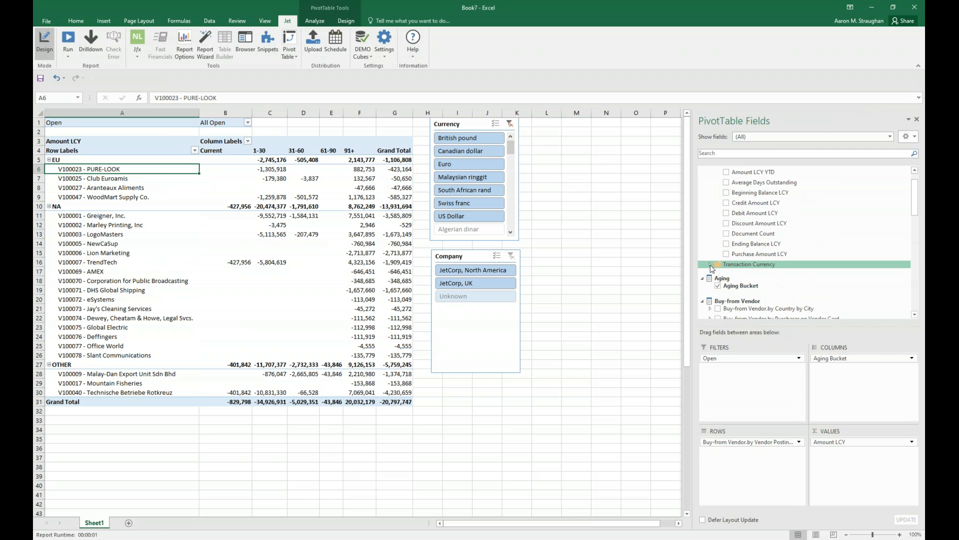
left_click(710, 265)
scroll(770, 255, "down", 2)
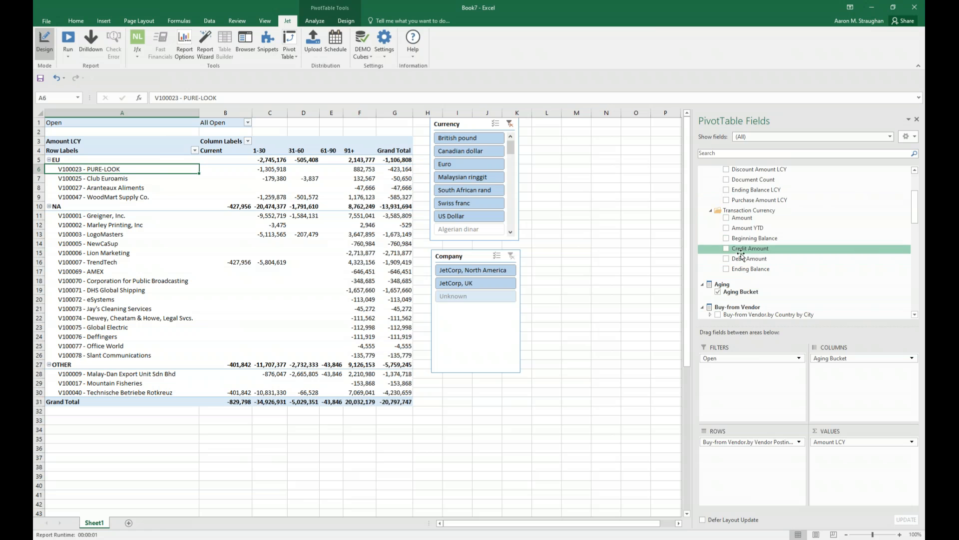
scroll(769, 268, "up", 3)
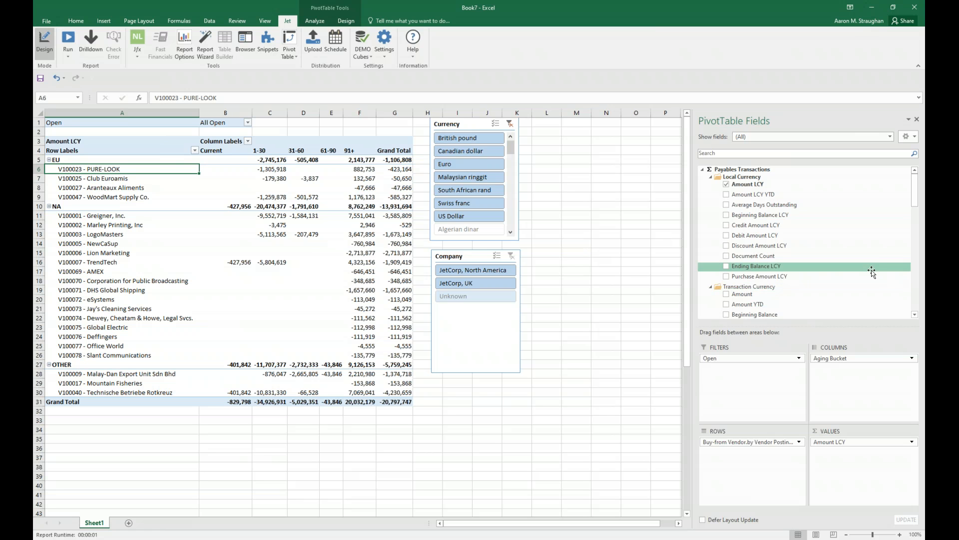
Switch to the Power BI (1) report in Power BI Desktop and widen the Fields pane enough to show full field names.
left_click(394, 539)
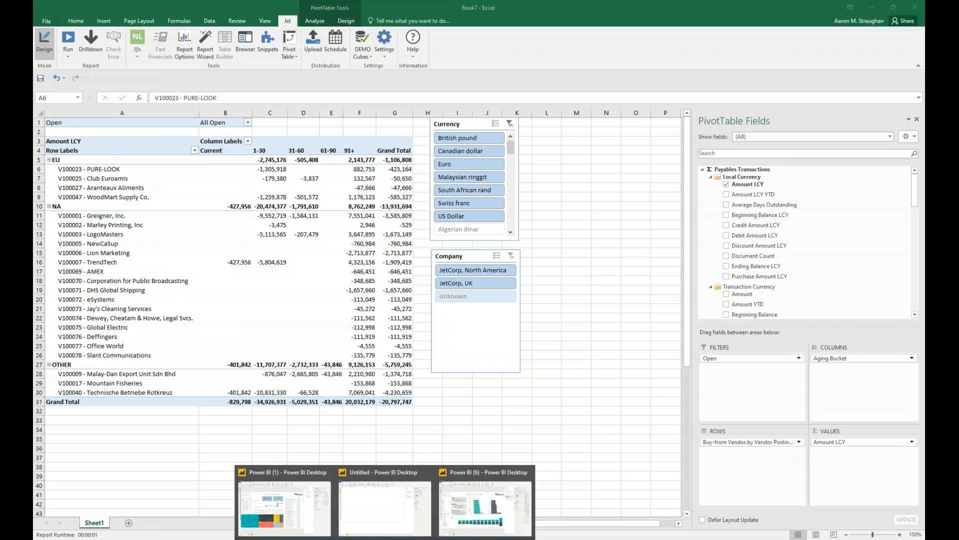
left_click(281, 492)
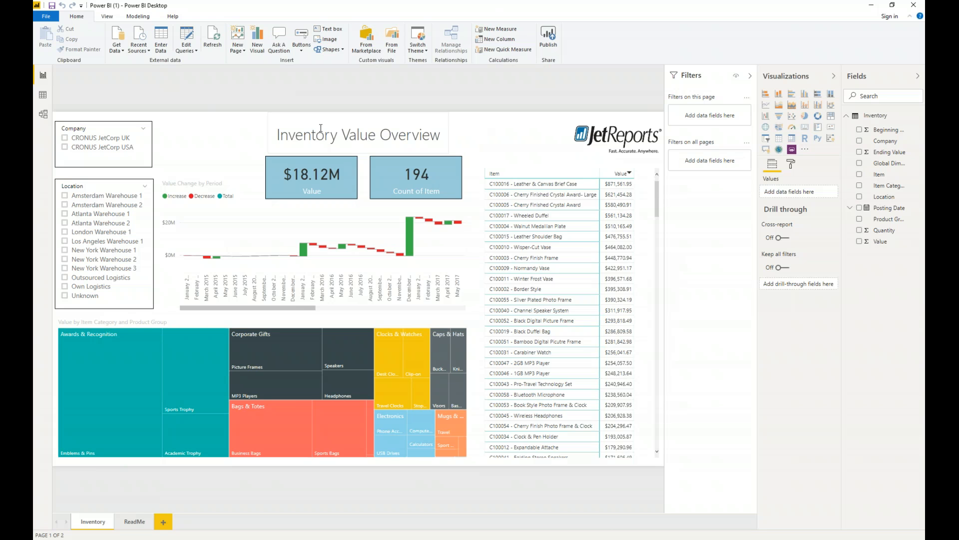
left_click_drag(839, 77, 811, 78)
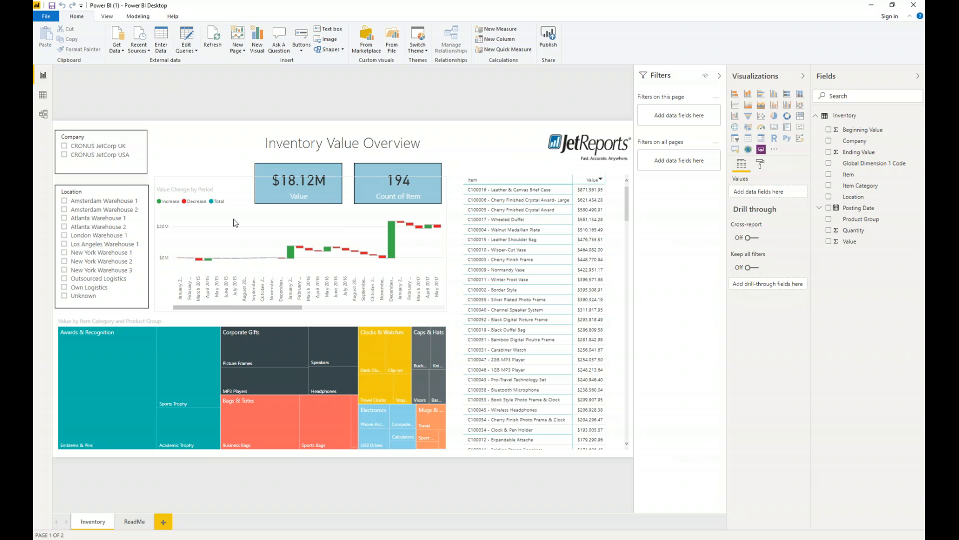
Browse the table of item values in the Inventory Value Overview report.
left_click(626, 234)
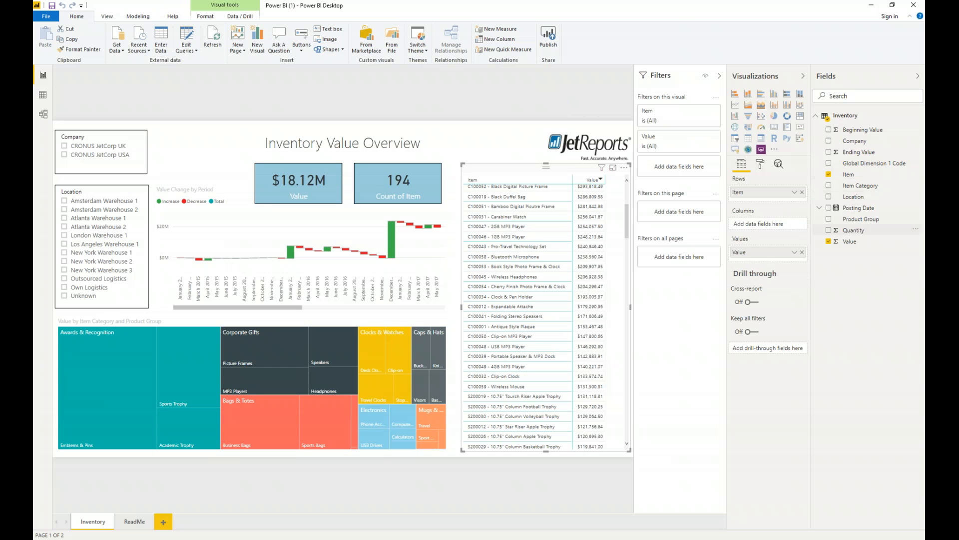
scroll(499, 214, "up", 4)
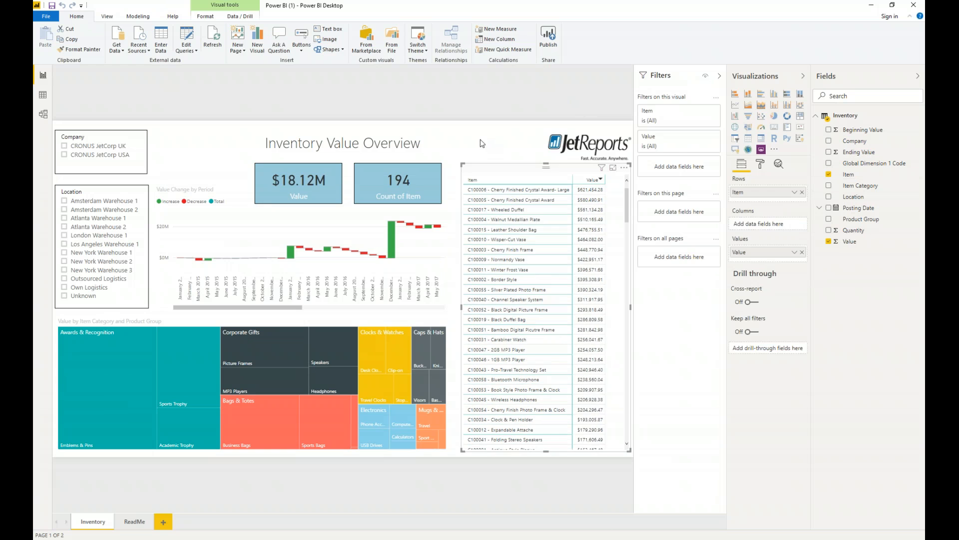
Switch to the Power BI (6) report with the Balance Sheet Overview and widen its Fields pane to show full field names.
left_click(332, 489)
mouse_move(385, 538)
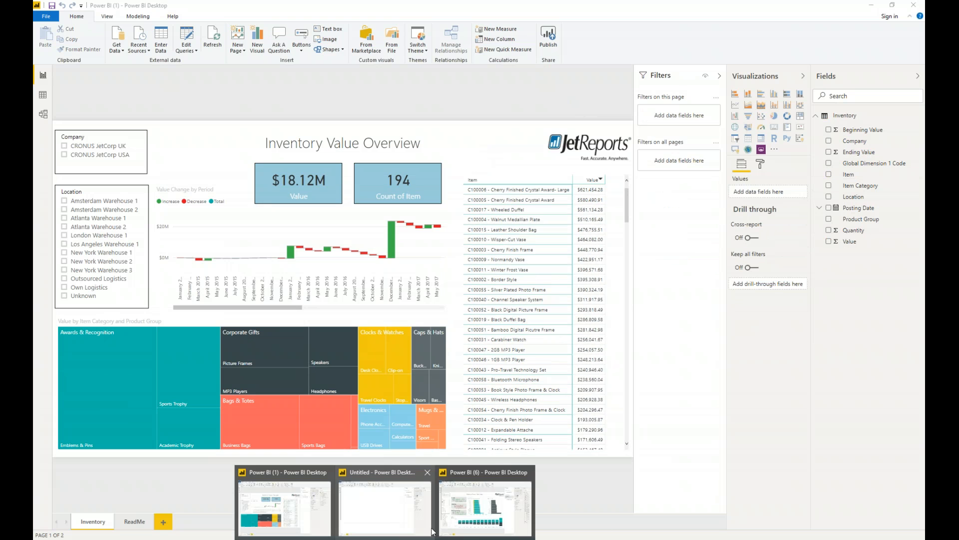
left_click(500, 501)
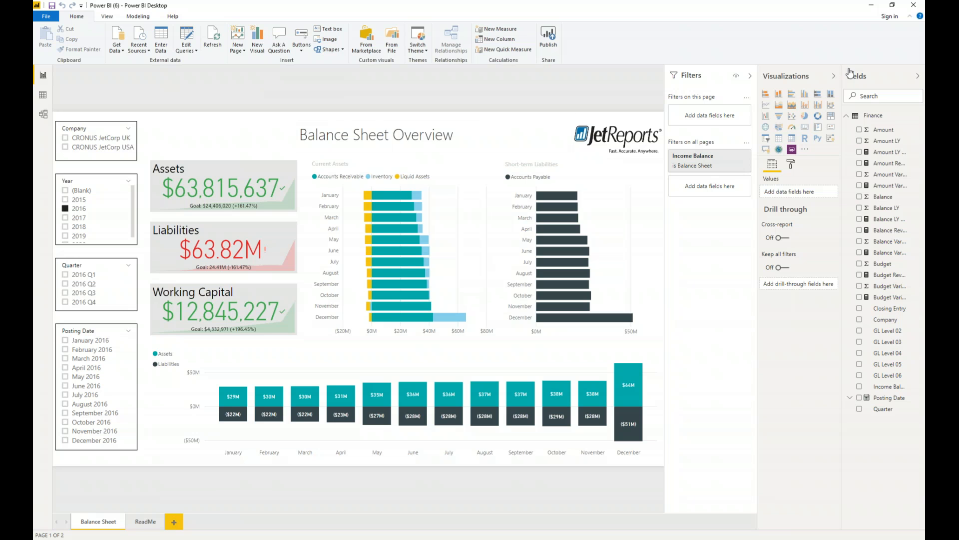
left_click_drag(842, 72, 797, 77)
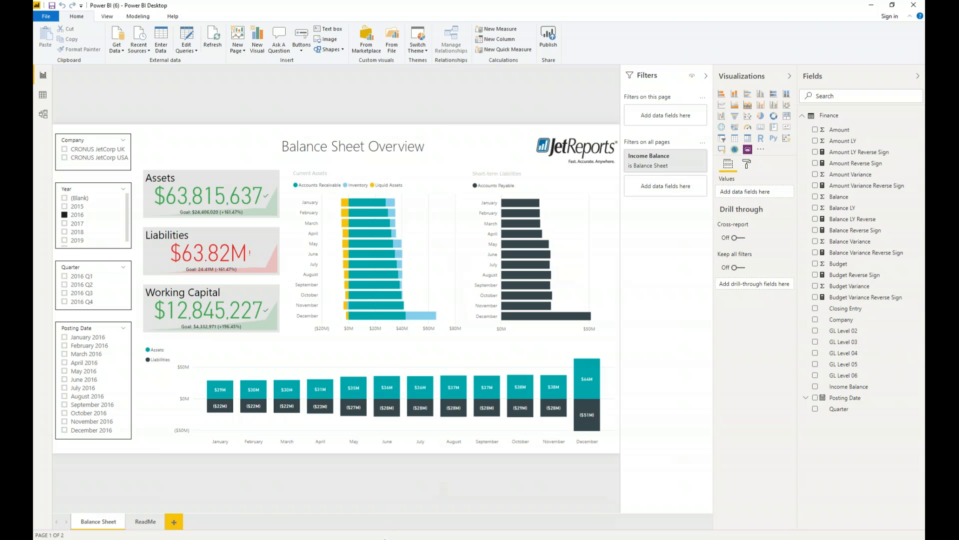
Switch to the Untitled report and connect to the SQL Server on localhost in Import mode.
mouse_move(385, 538)
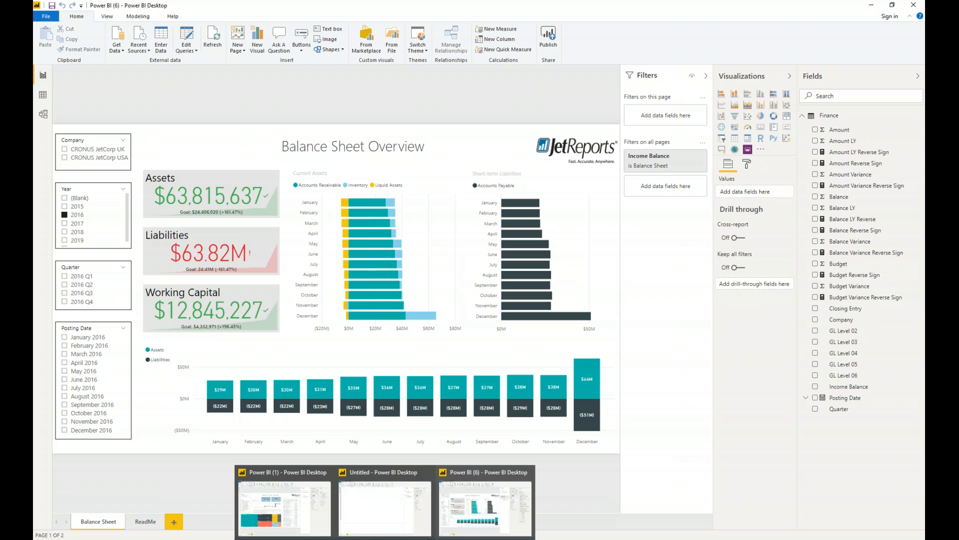
left_click(382, 506)
left_click(120, 50)
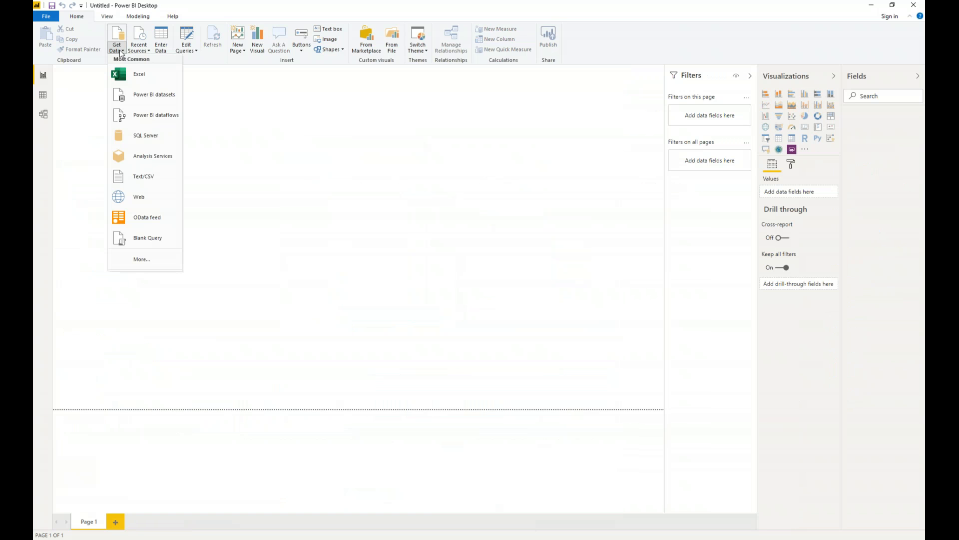
left_click(152, 140)
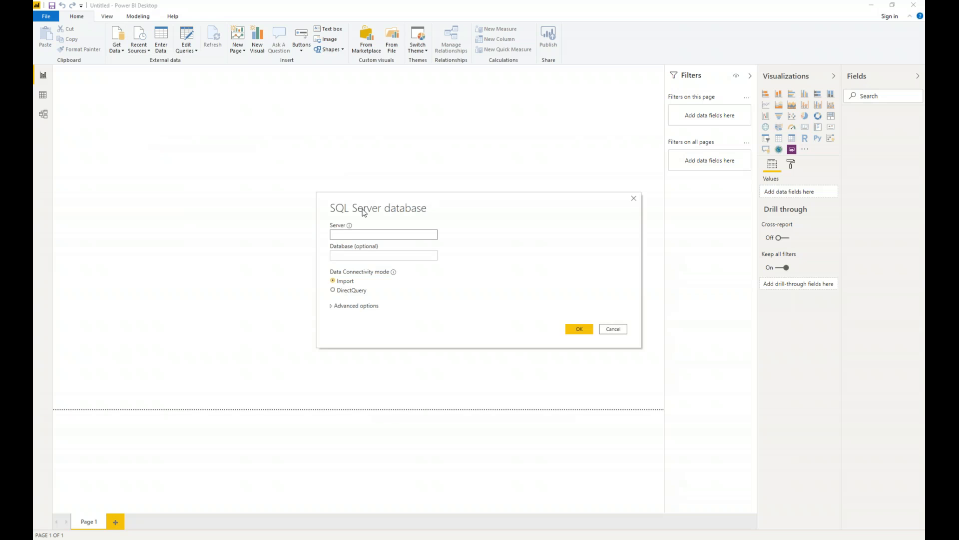
type("localhost")
key("Return")
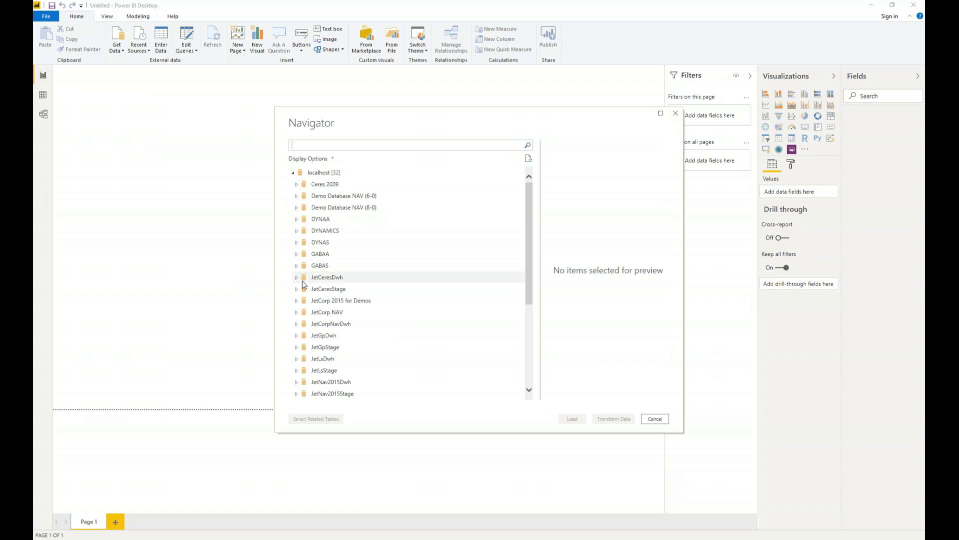
Look through the databases on localhost and expand JetGpStage.
scroll(304, 284, "down", 1)
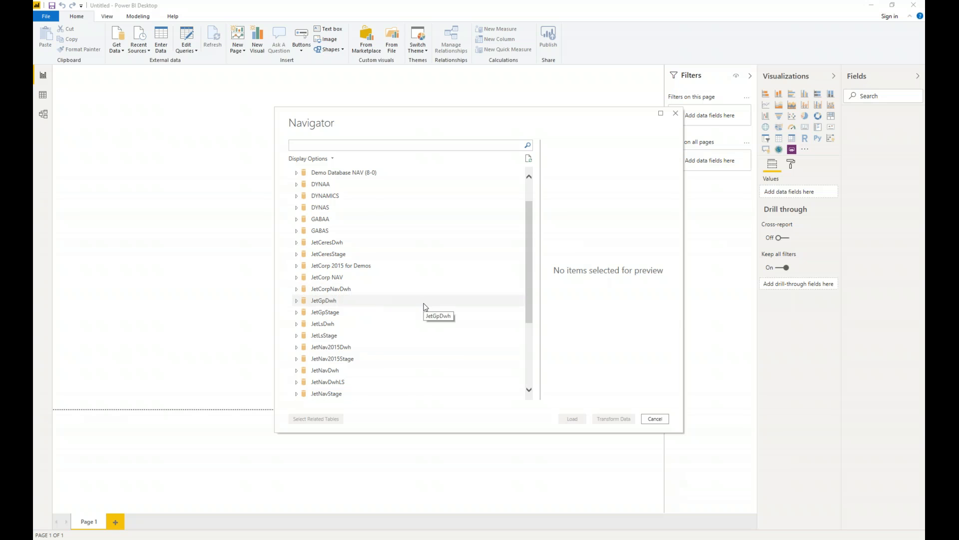
scroll(425, 307, "down", 1)
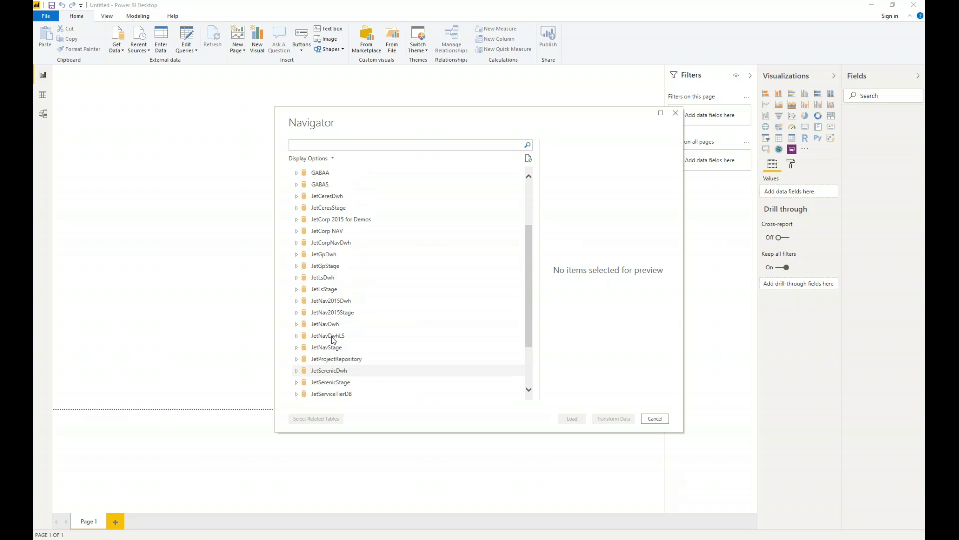
scroll(330, 329, "up", 3)
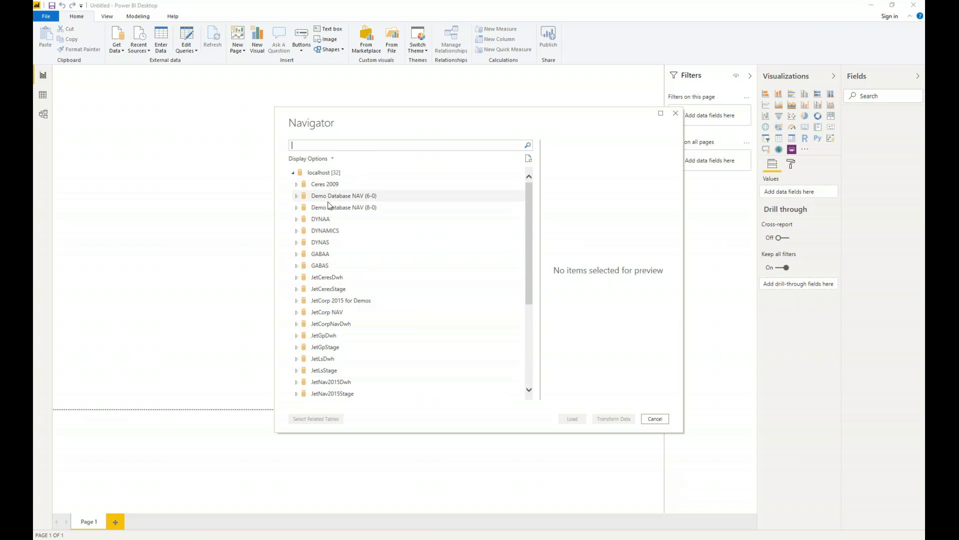
left_click(298, 349)
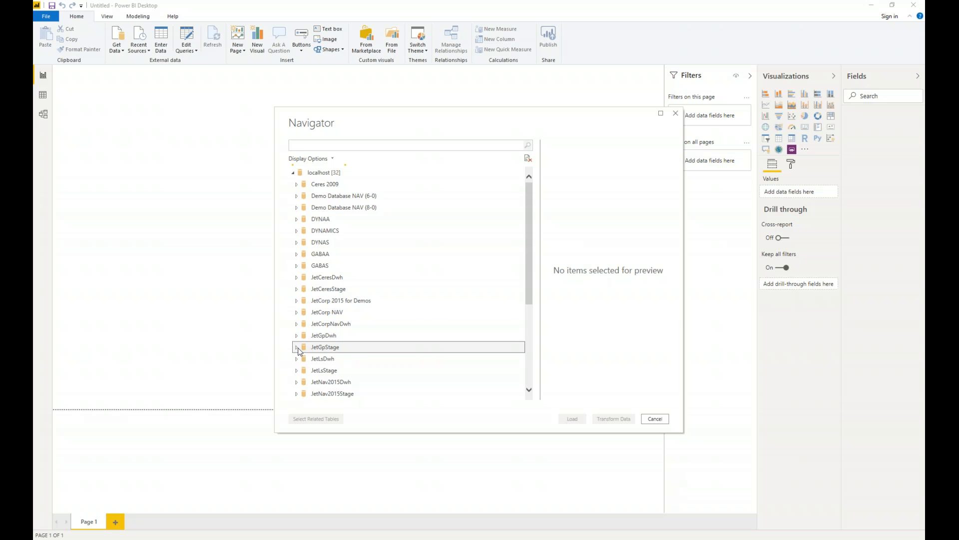
Browse the JetGpStage tables and preview Document Status_V.
scroll(323, 356, "down", 4)
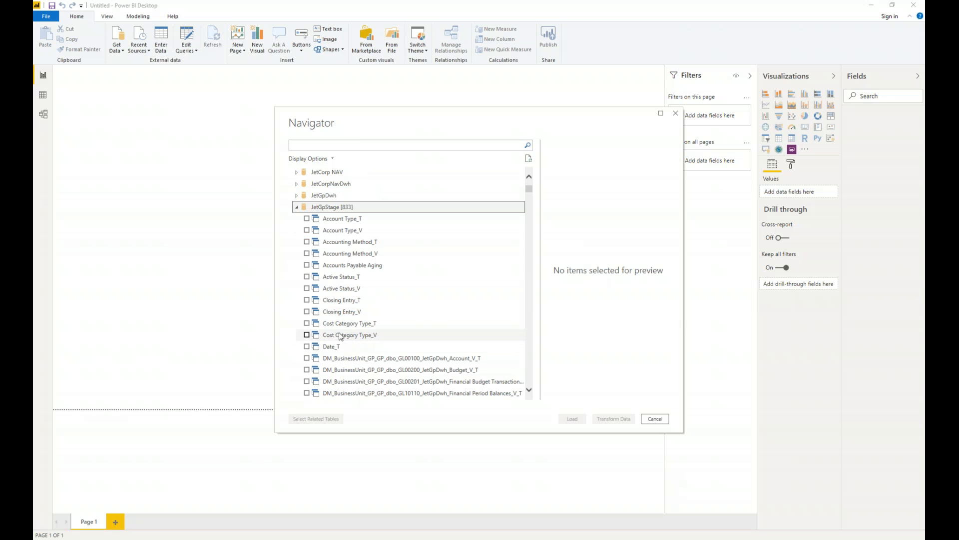
scroll(340, 335, "down", 2)
left_click(336, 334)
scroll(349, 339, "down", 3)
scroll(373, 345, "down", 5)
left_click(378, 344)
scroll(380, 345, "down", 4)
scroll(379, 345, "down", 5)
left_click(380, 343)
scroll(379, 345, "down", 4)
scroll(419, 344, "down", 8)
left_click(420, 344)
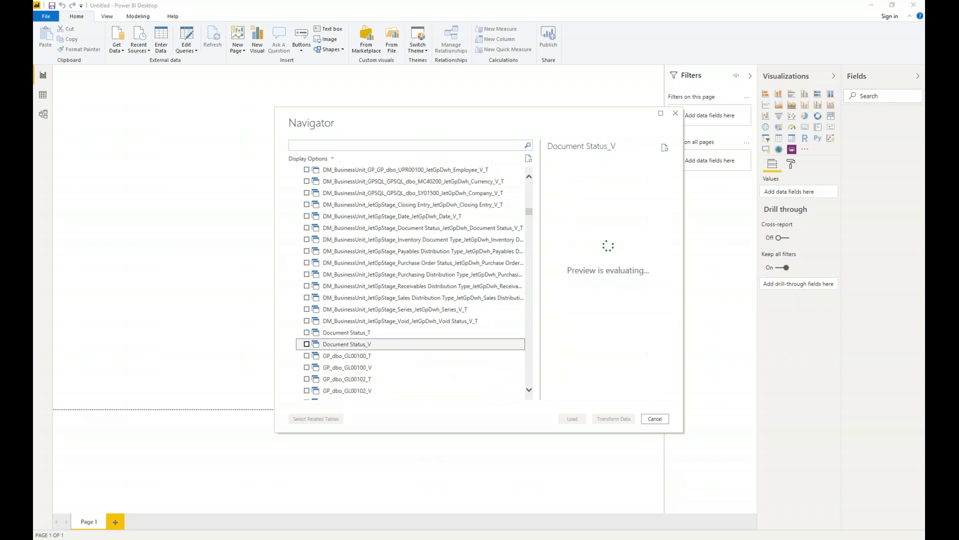
Enlarge the Navigator to review the remaining tables and databases through the end of the list, and close it without loading anything.
left_click_drag(528, 109, 449, 97)
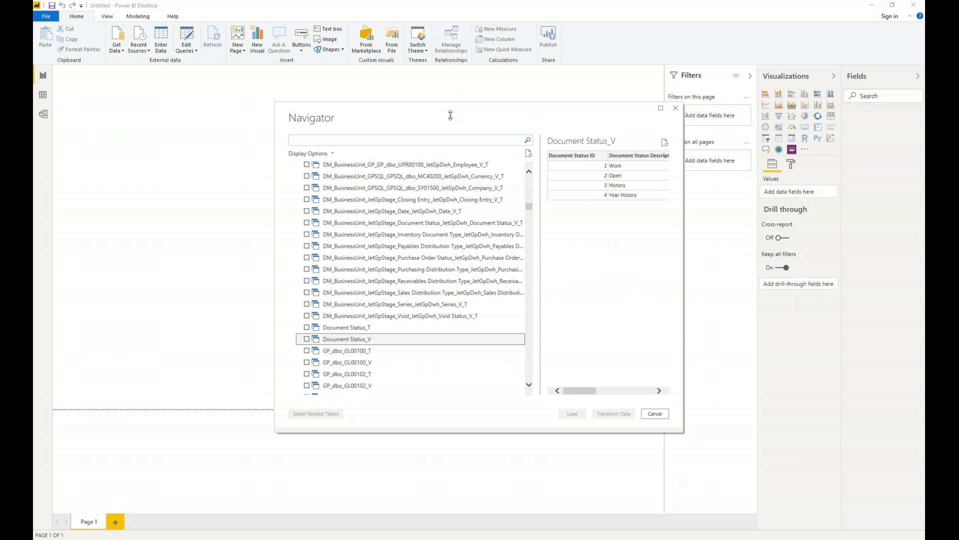
left_click_drag(707, 439, 799, 468)
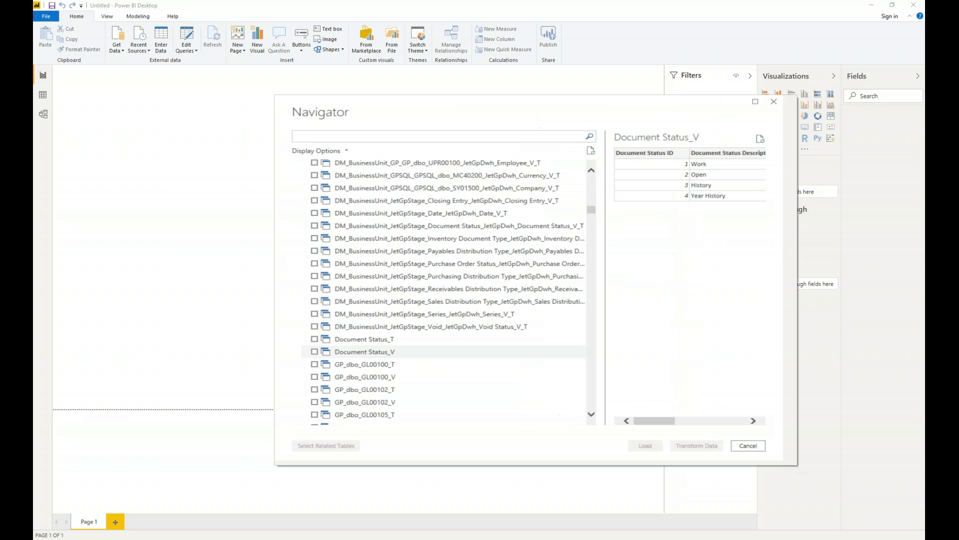
scroll(409, 326, "down", 10)
scroll(398, 326, "down", 15)
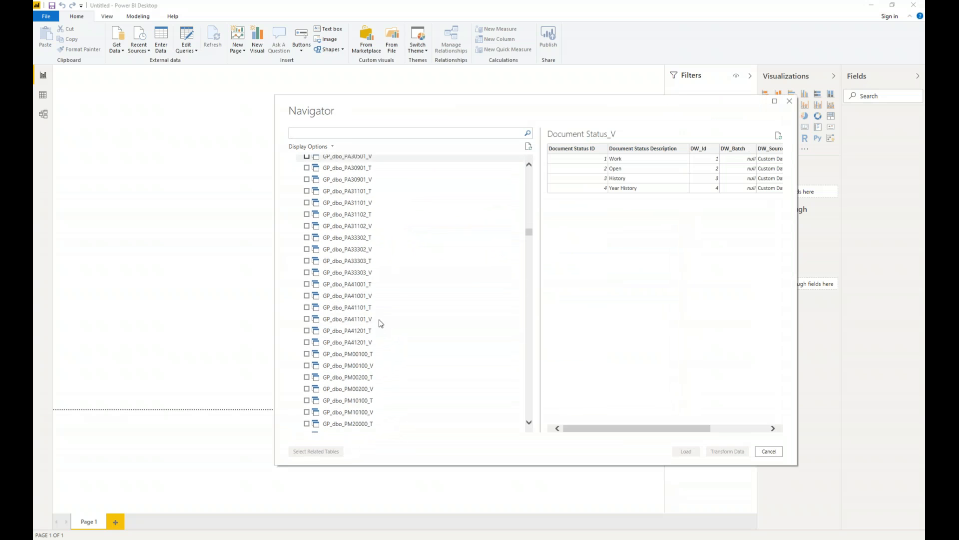
left_click_drag(529, 246, 528, 421)
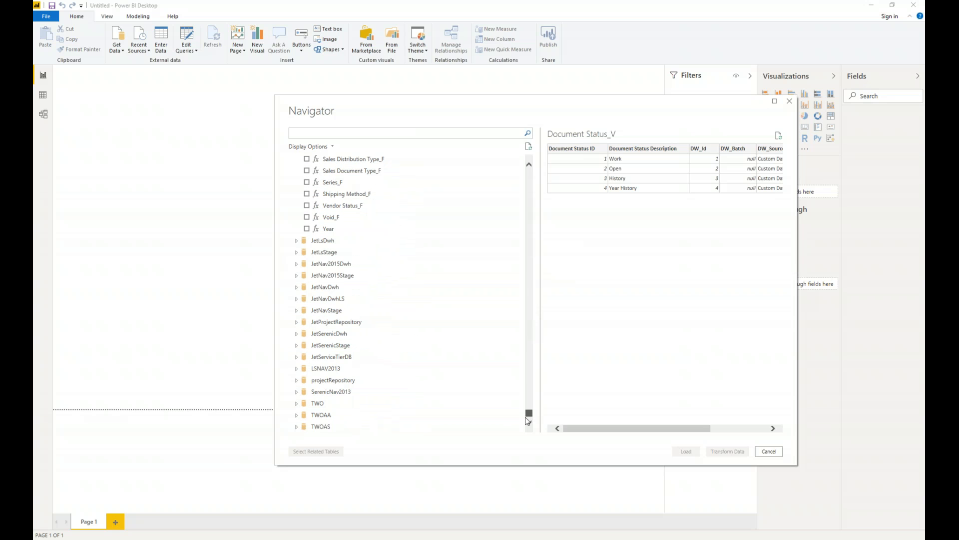
left_click_drag(529, 419, 528, 420)
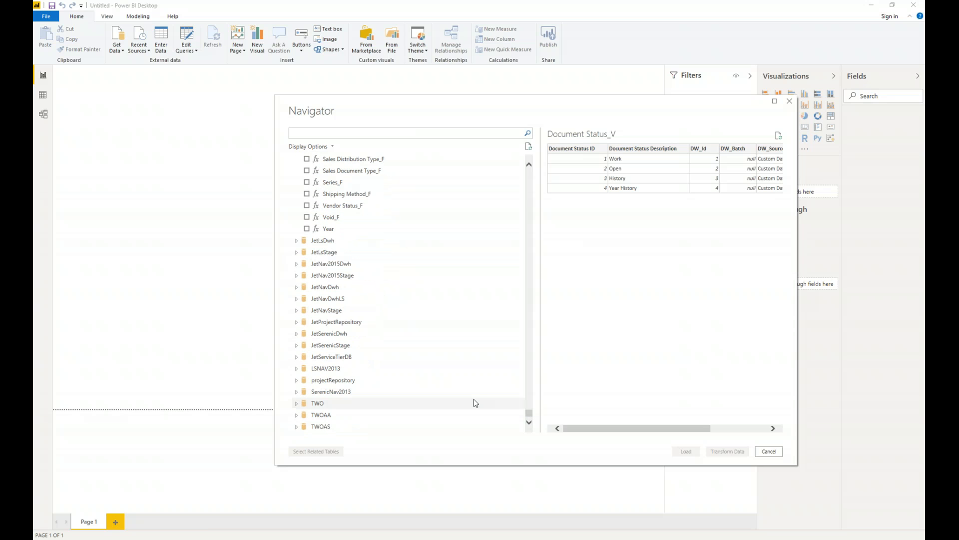
left_click(790, 101)
Connect live to the Sales cube of the JetNavOlap database through Analysis Services on localhost.
left_click(116, 48)
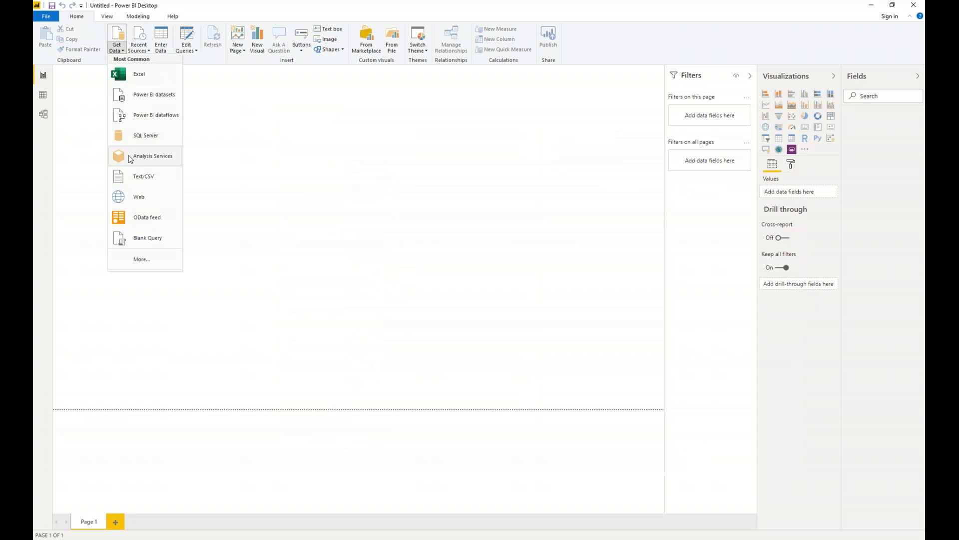
left_click(128, 154)
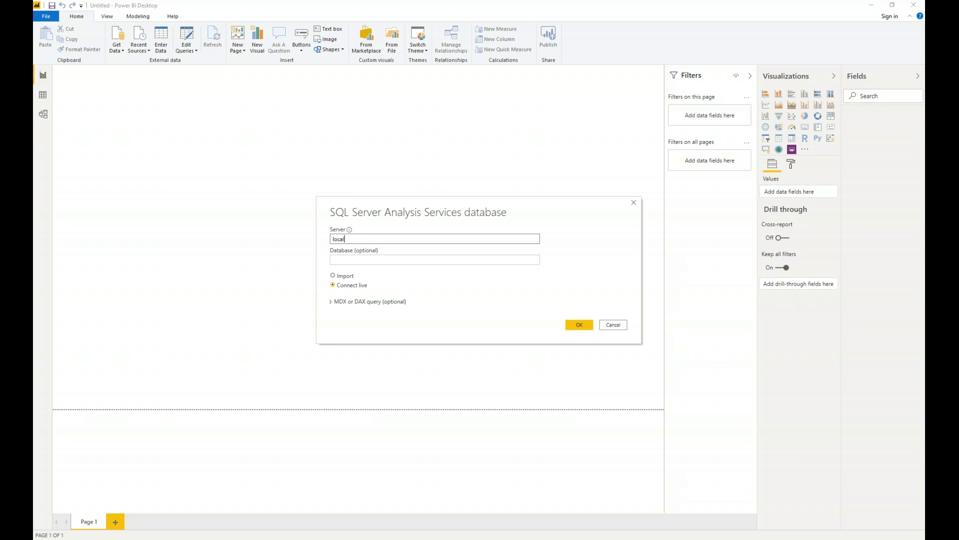
key("Return")
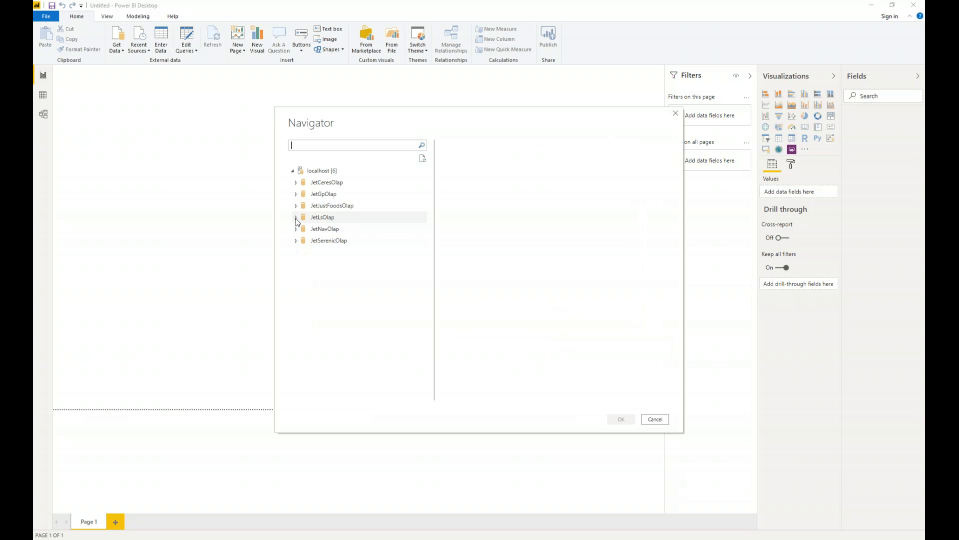
left_click(295, 231)
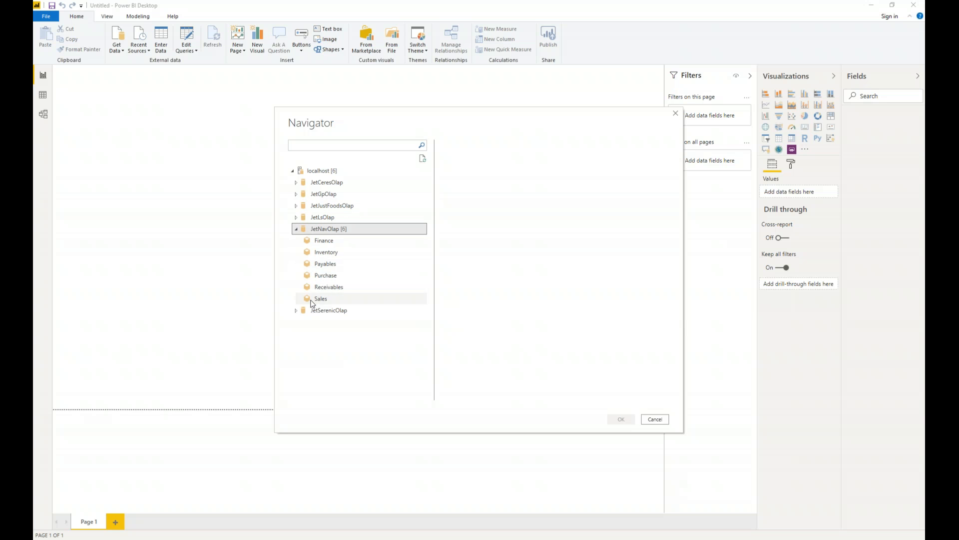
double_click(316, 300)
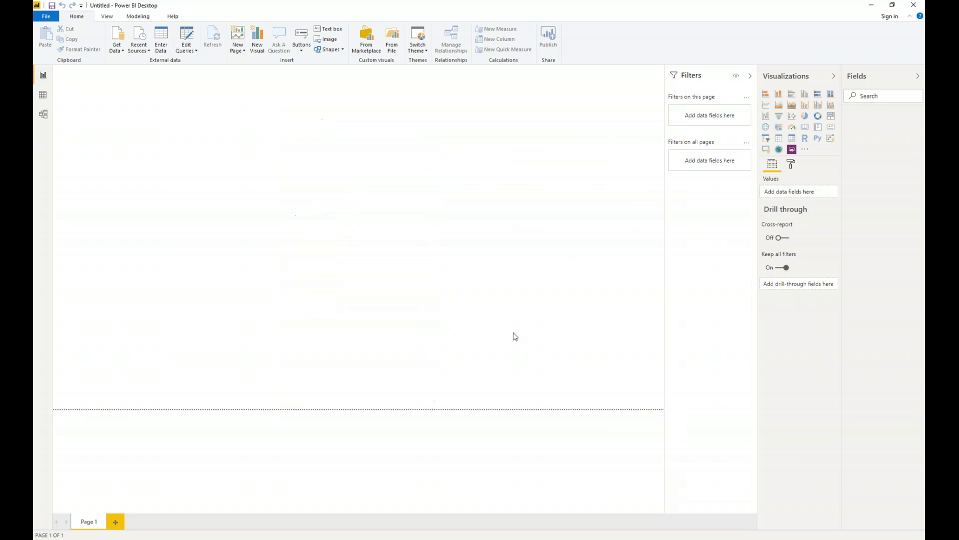
Widen the Fields pane and expand the Posted Sales Transactions measures.
left_click(845, 78)
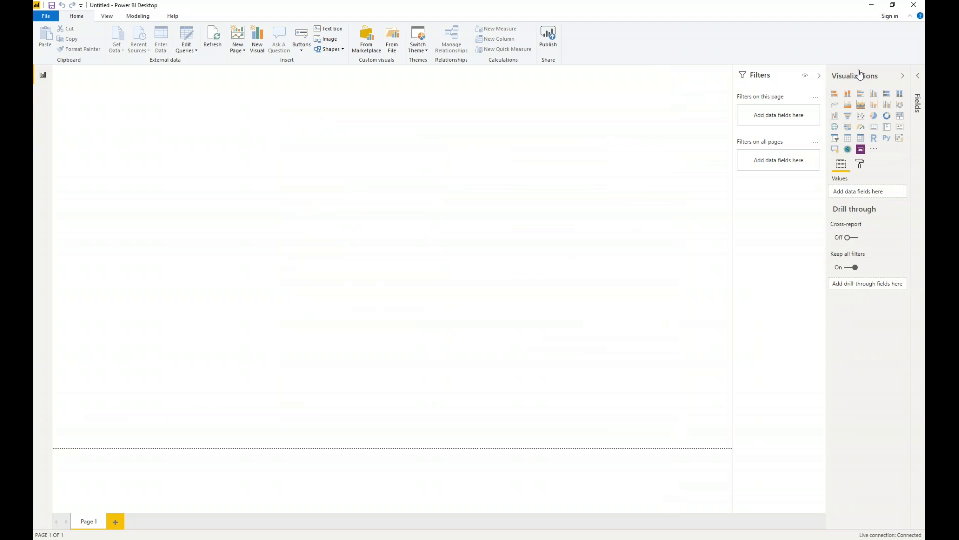
left_click(917, 76)
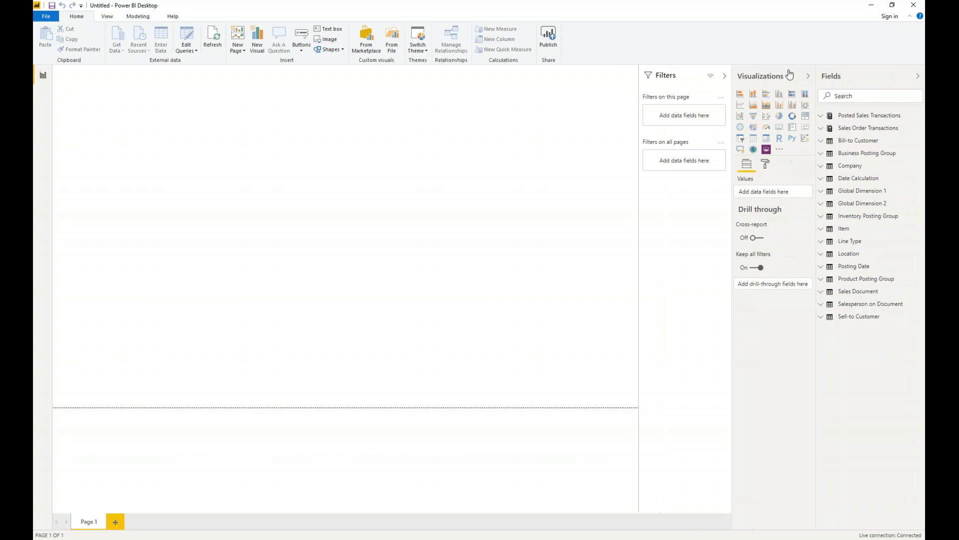
left_click(799, 115)
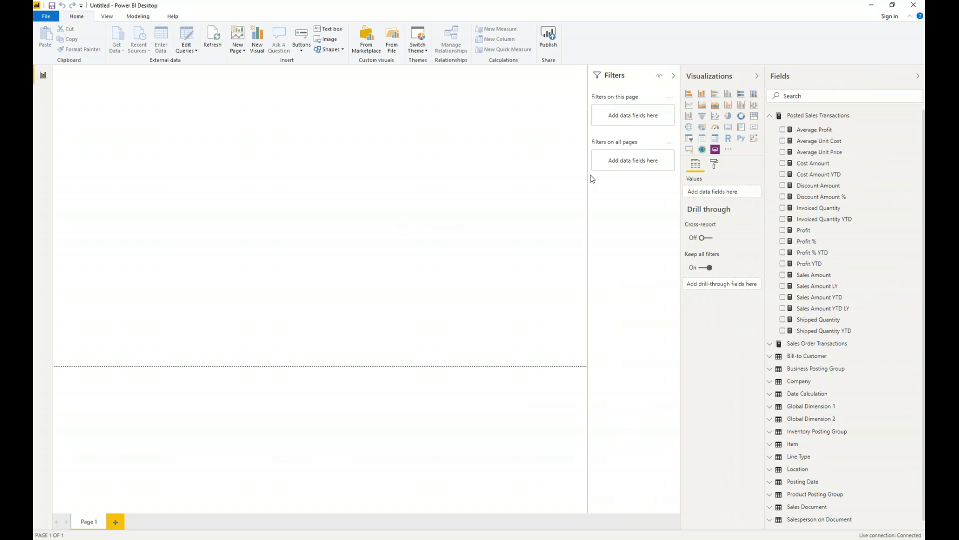
Add a pie chart of Sales Amount by Salesperson on Document in the report page's lower-left corner and enlarge it.
left_click(728, 115)
left_click_drag(97, 165, 98, 349)
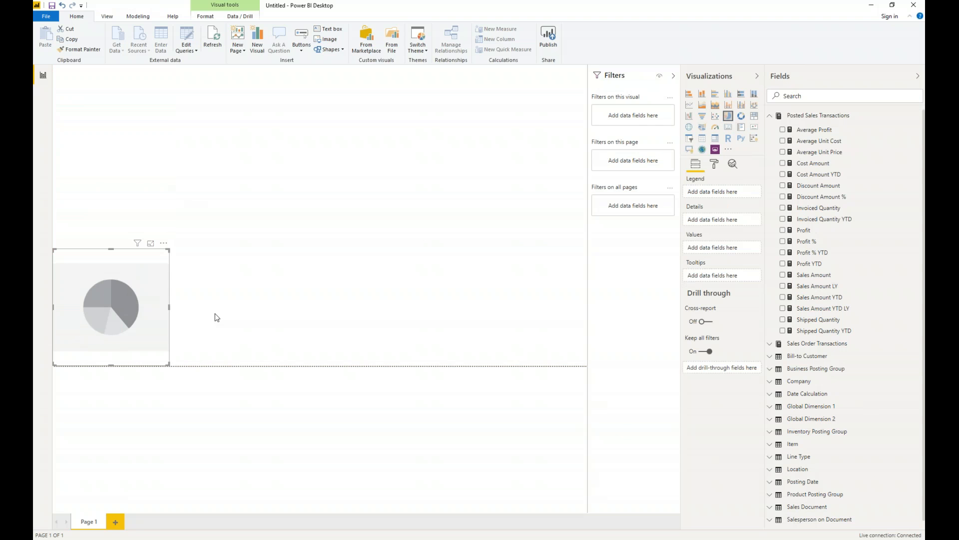
left_click(782, 275)
scroll(780, 452, "down", 1)
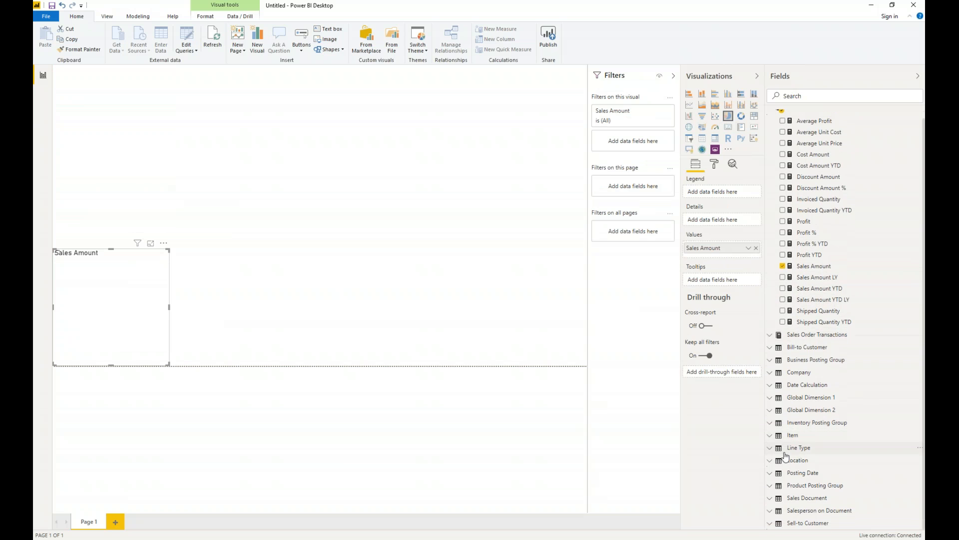
left_click(770, 511)
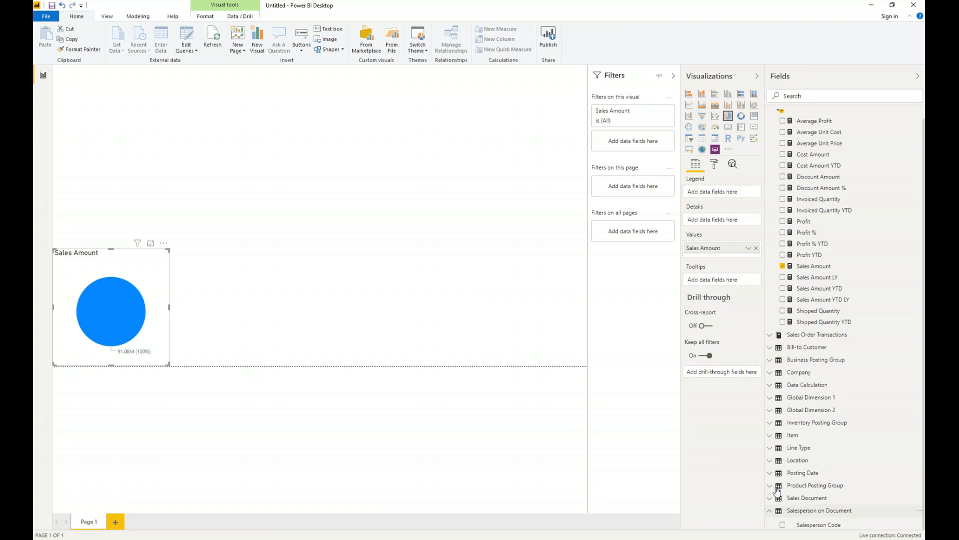
scroll(778, 472, "down", 1)
left_click(782, 499)
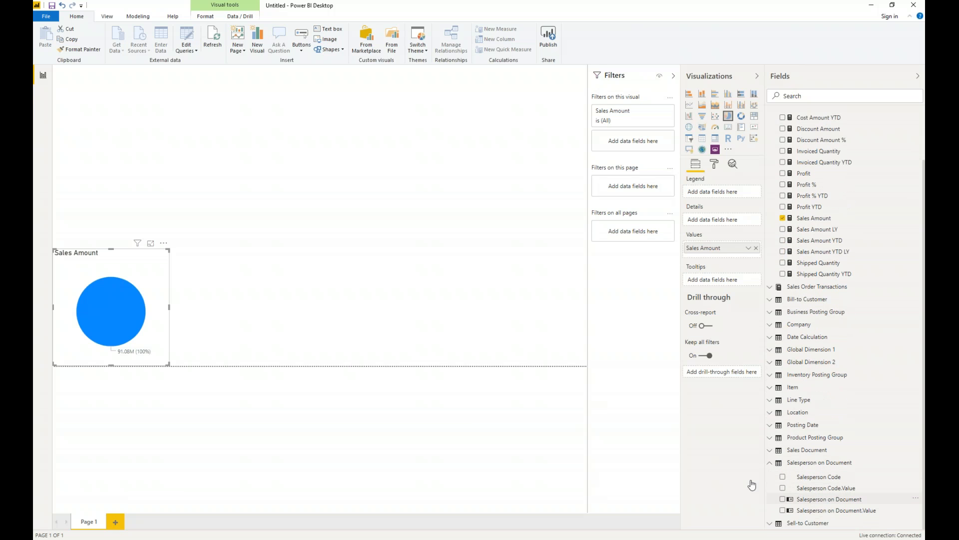
left_click_drag(170, 249, 213, 221)
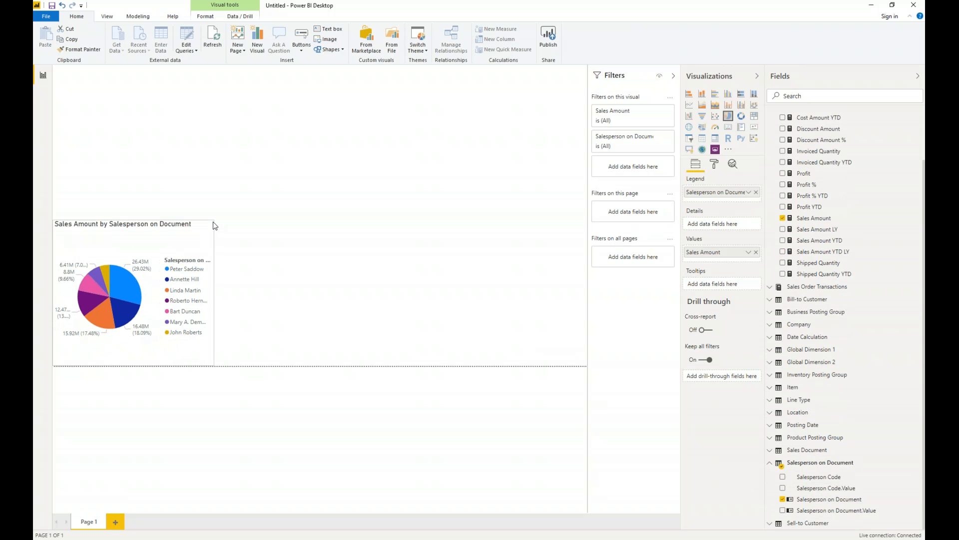
Add a donut chart of Sales Amount by Item Category by Product Group in the report page's lower-right corner and slightly enlarge both charts.
left_click(383, 145)
left_click_drag(742, 116, 587, 382)
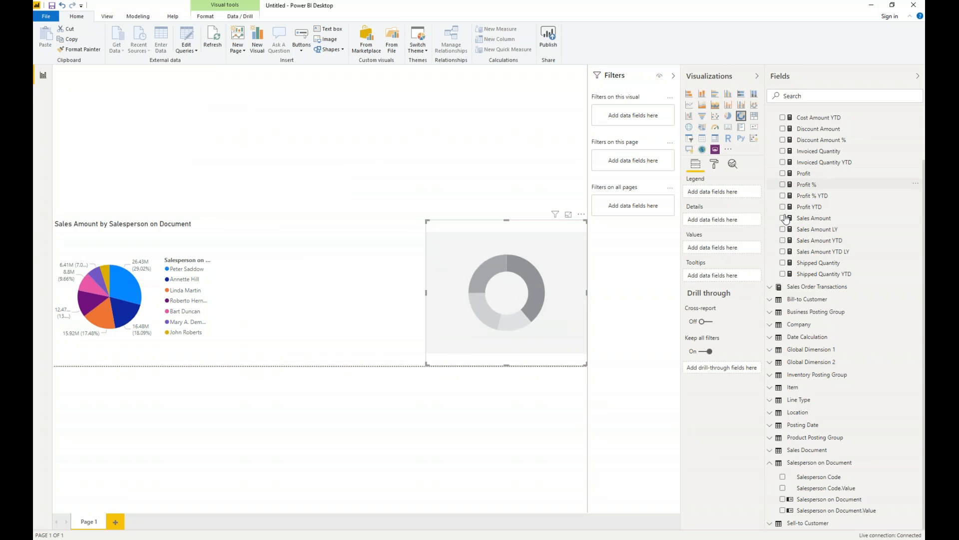
left_click(782, 218)
left_click(770, 388)
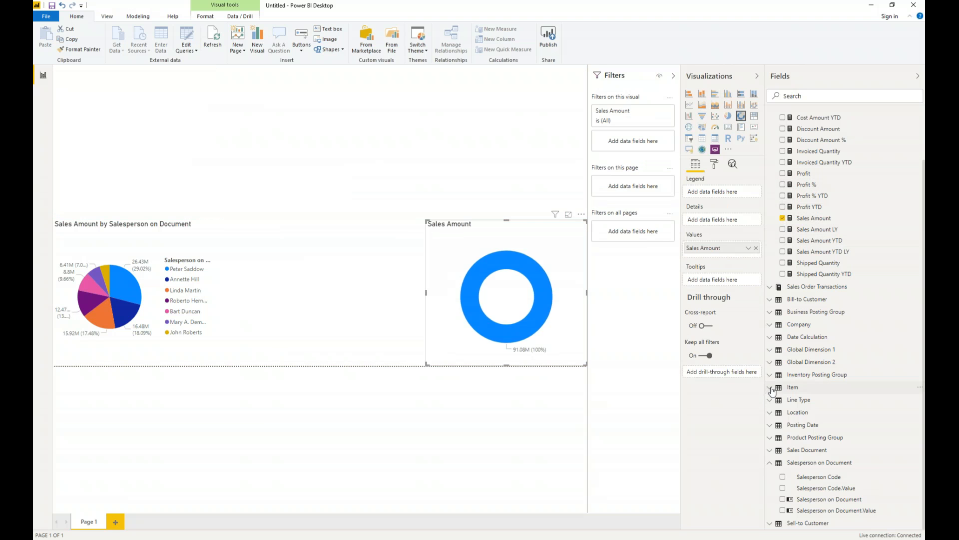
left_click(783, 413)
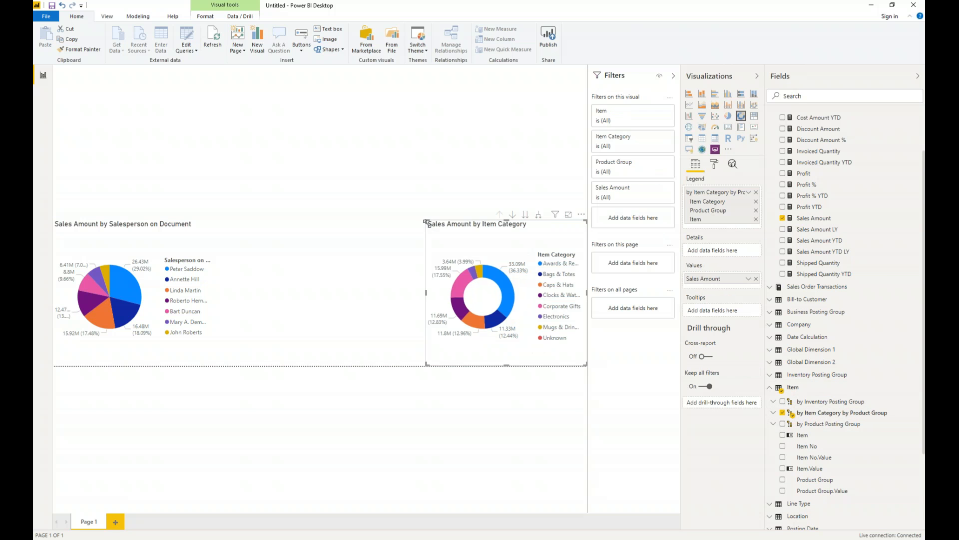
left_click(216, 224)
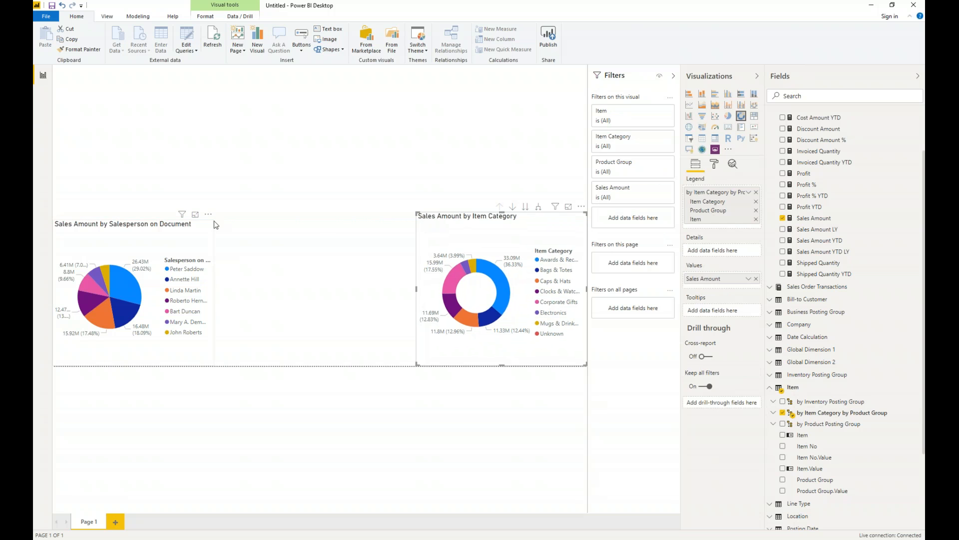
left_click_drag(224, 219, 224, 217)
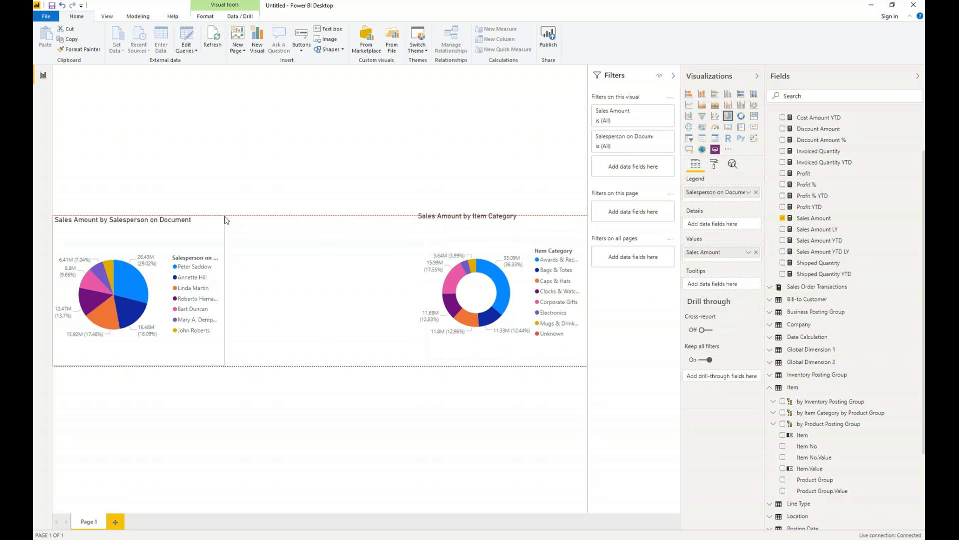
Add a stacked bar chart of Sales Amount by posting date Quarter between the salesperson pie and the item category donut.
left_click(298, 187)
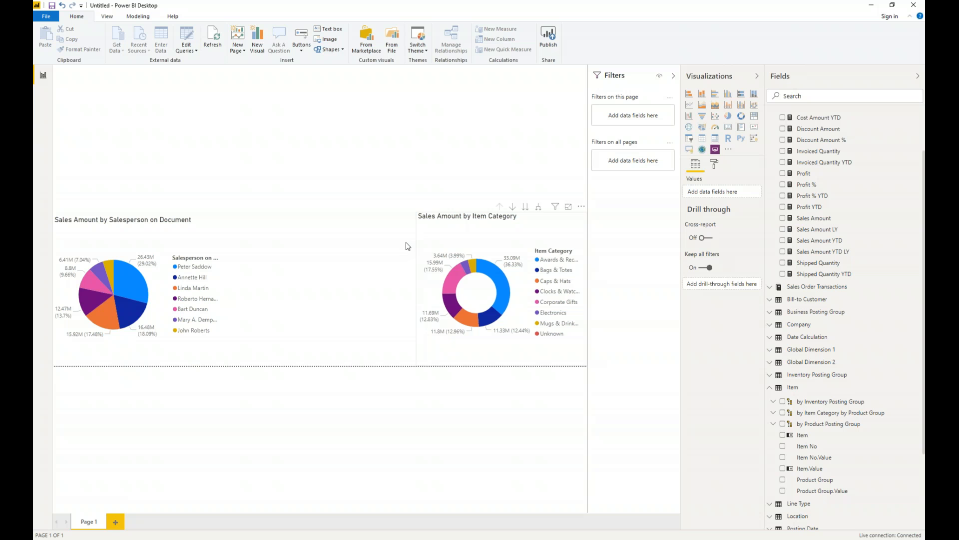
scroll(852, 263, "up", 2)
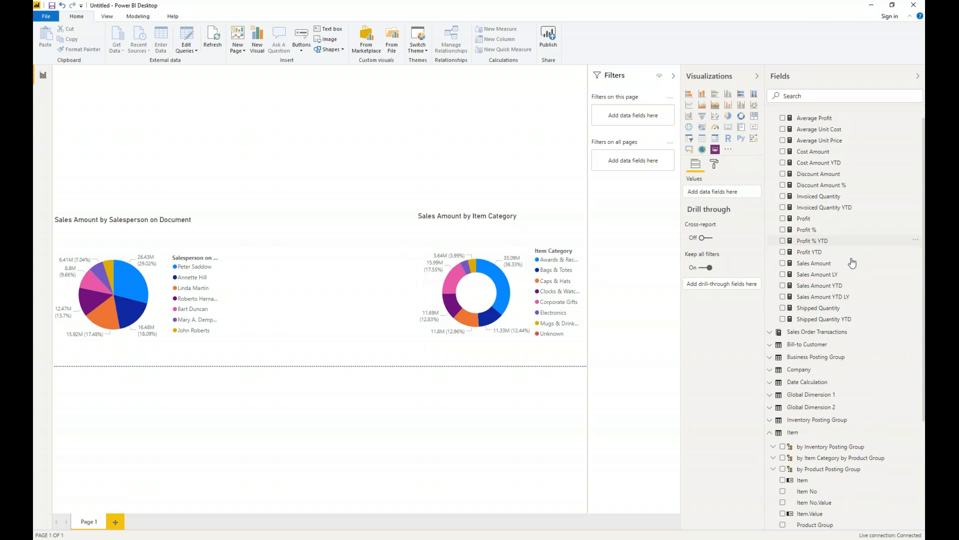
scroll(852, 263, "down", 5)
scroll(830, 339, "up", 5)
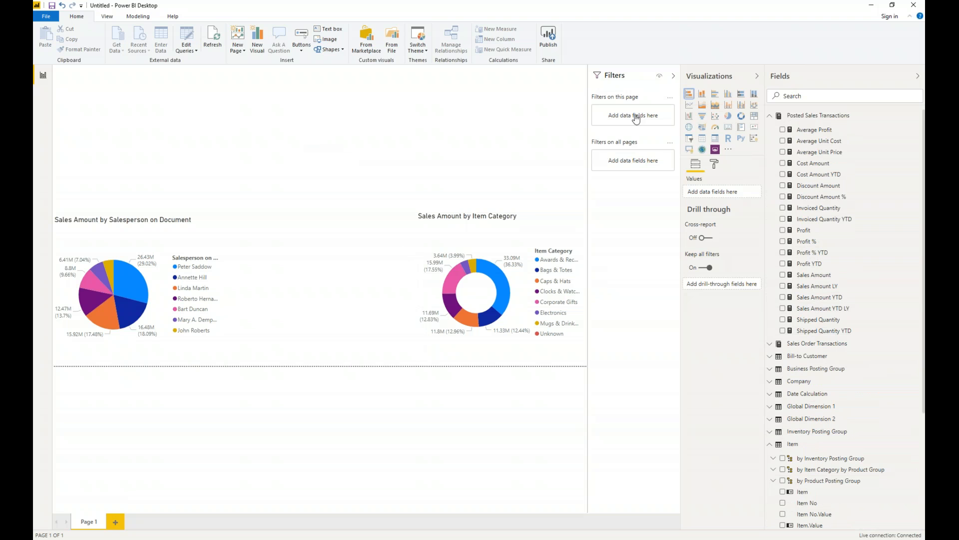
left_click(688, 93)
left_click_drag(156, 179, 334, 334)
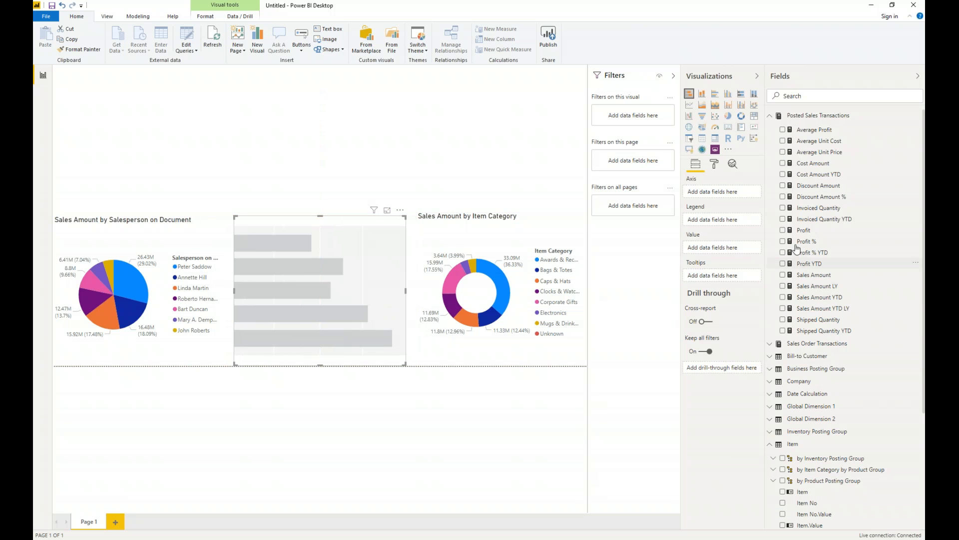
left_click(783, 275)
scroll(798, 414, "down", 3)
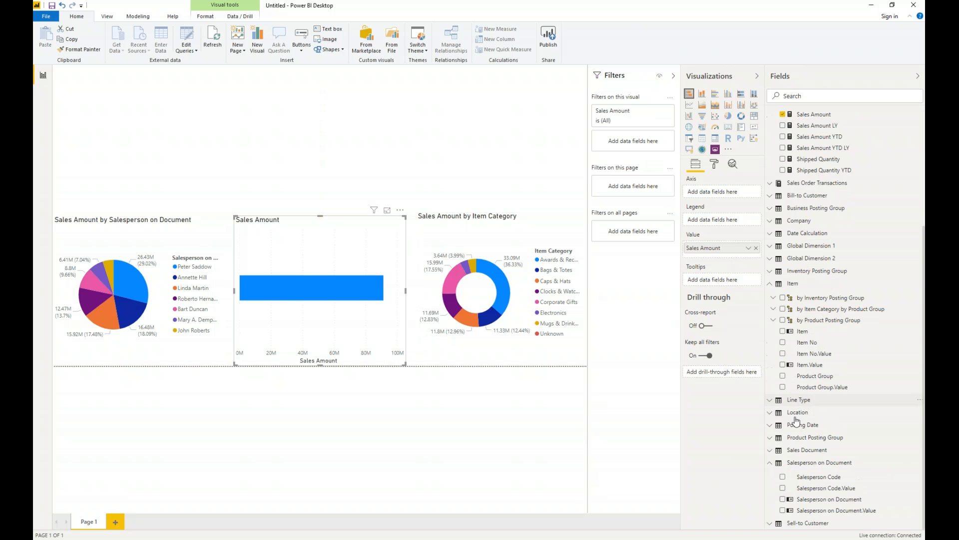
left_click(770, 426)
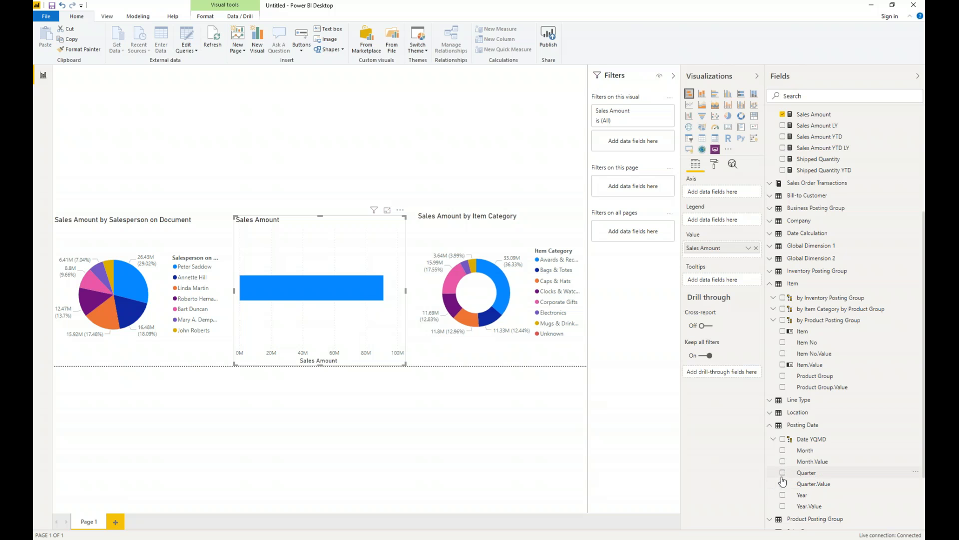
left_click(783, 473)
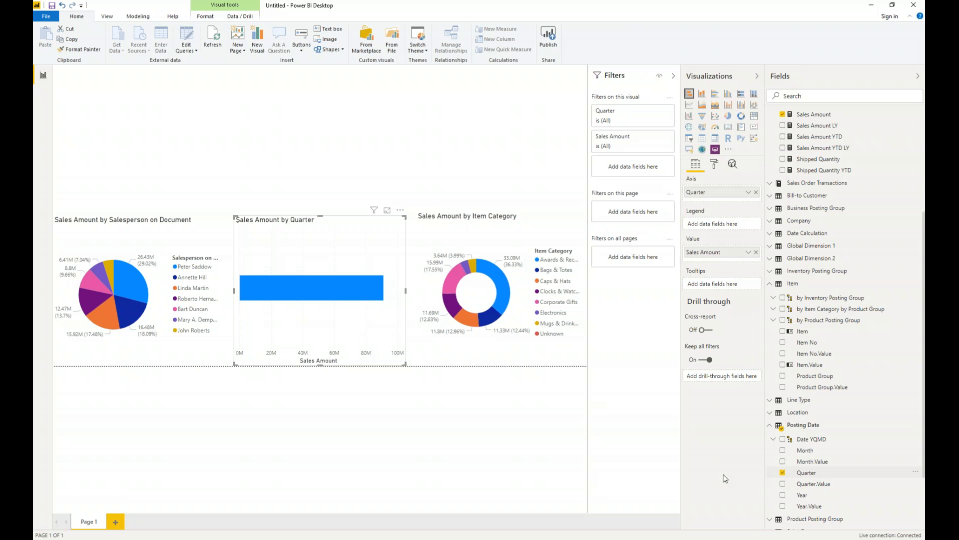
Add a map of Profit by sell-to customer City across the space above the three charts, and collapse the Fields and Visualizations panes.
left_click(456, 410)
scroll(845, 186, "up", 5)
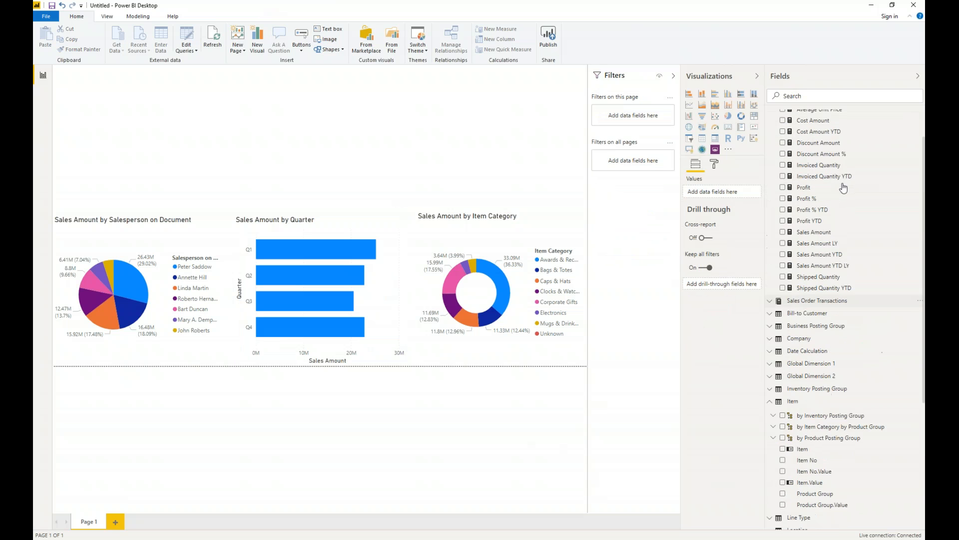
left_click(688, 128)
left_click_drag(224, 213, 587, 211)
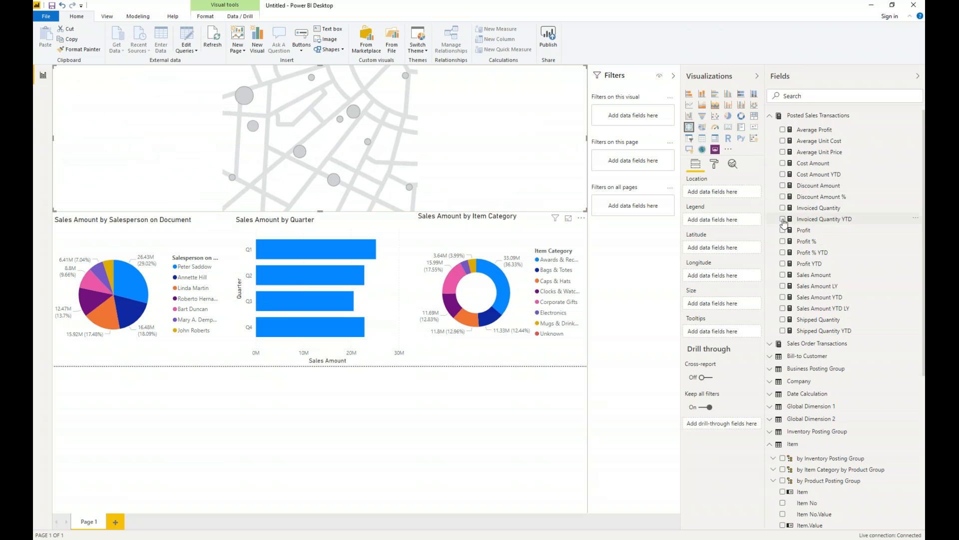
scroll(810, 339, "down", 5)
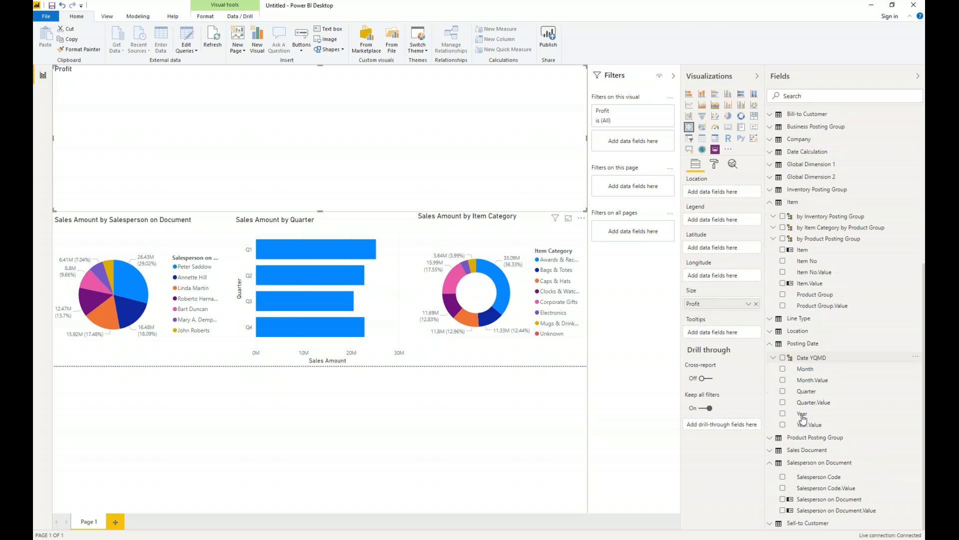
left_click(774, 522)
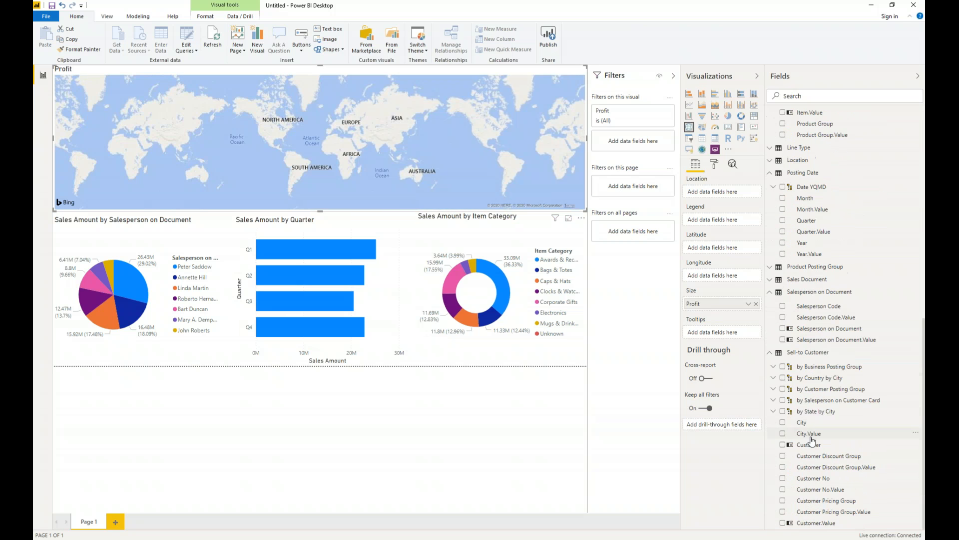
left_click(782, 423)
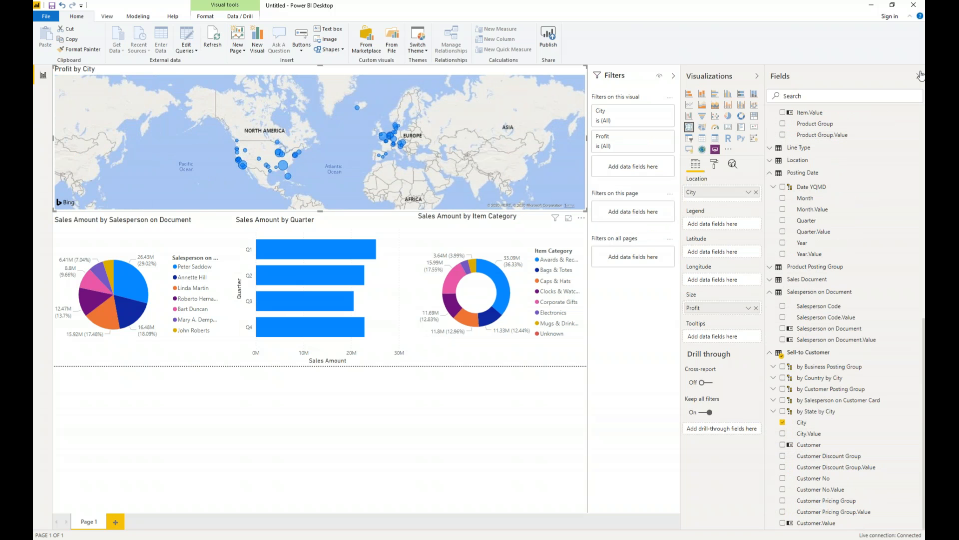
left_click(920, 76)
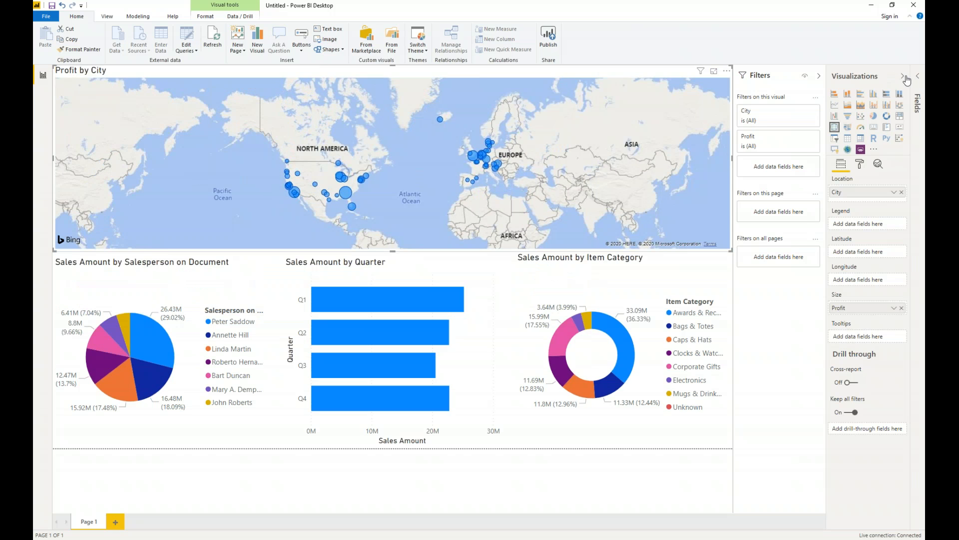
left_click(903, 76)
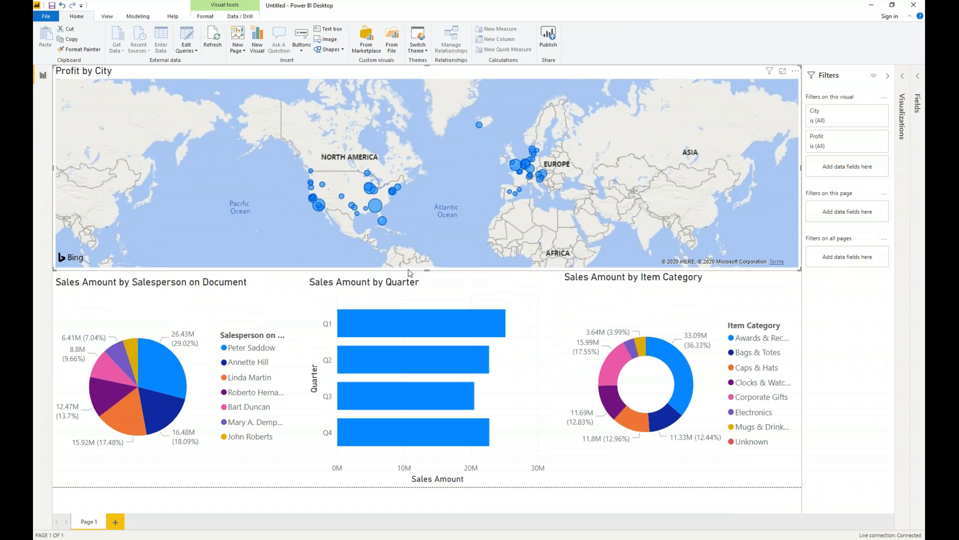
Cross-highlight the report by the bright blue, orange, purple and yellow slices of the salesperson pie, one after another.
left_click(170, 366)
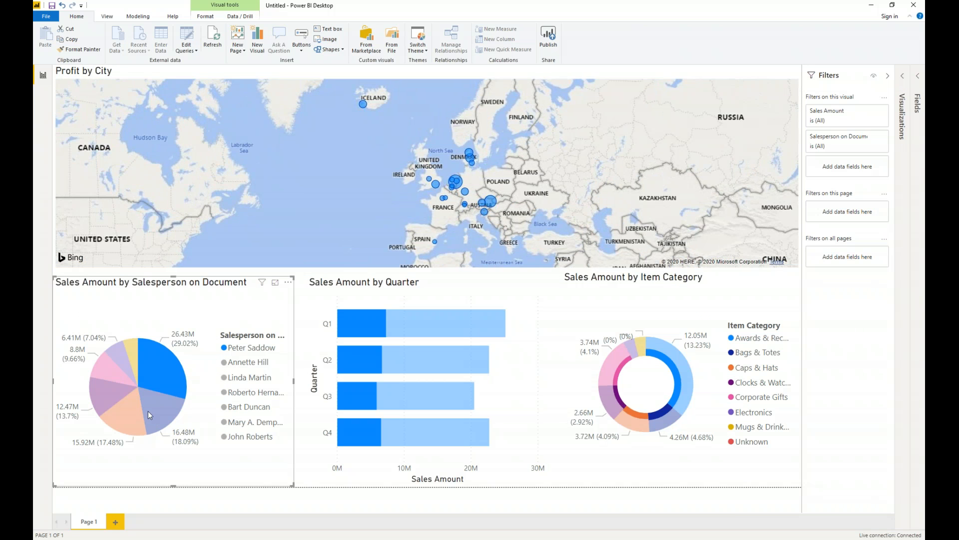
left_click(124, 418)
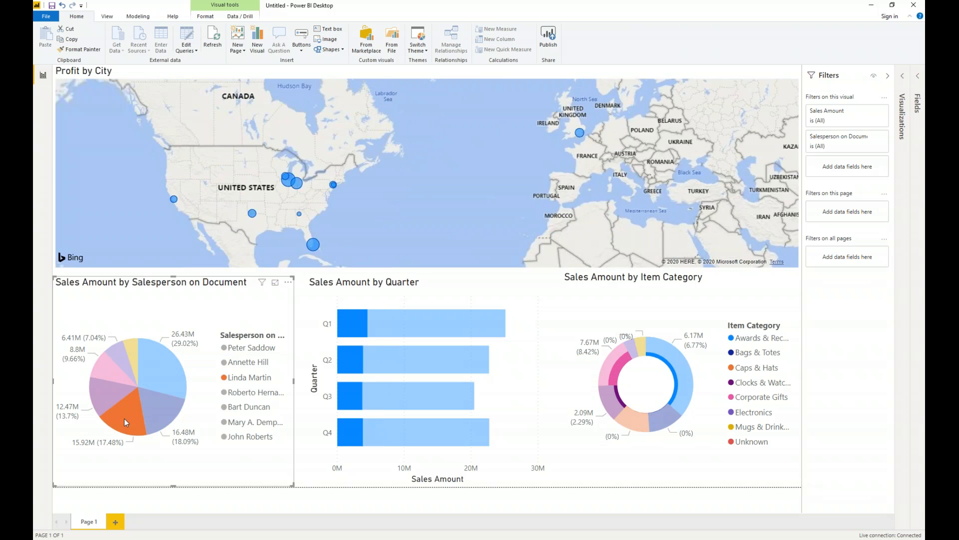
left_click(110, 395)
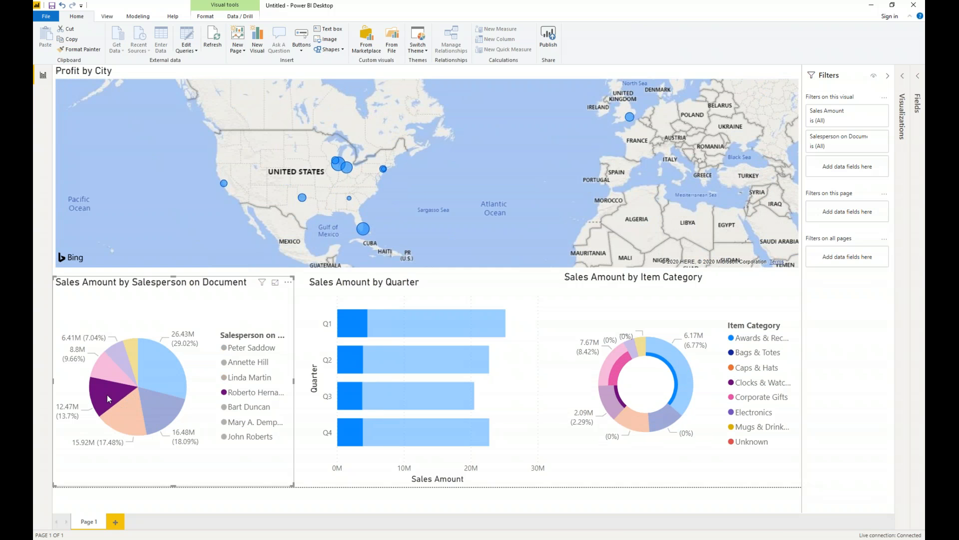
left_click(136, 349)
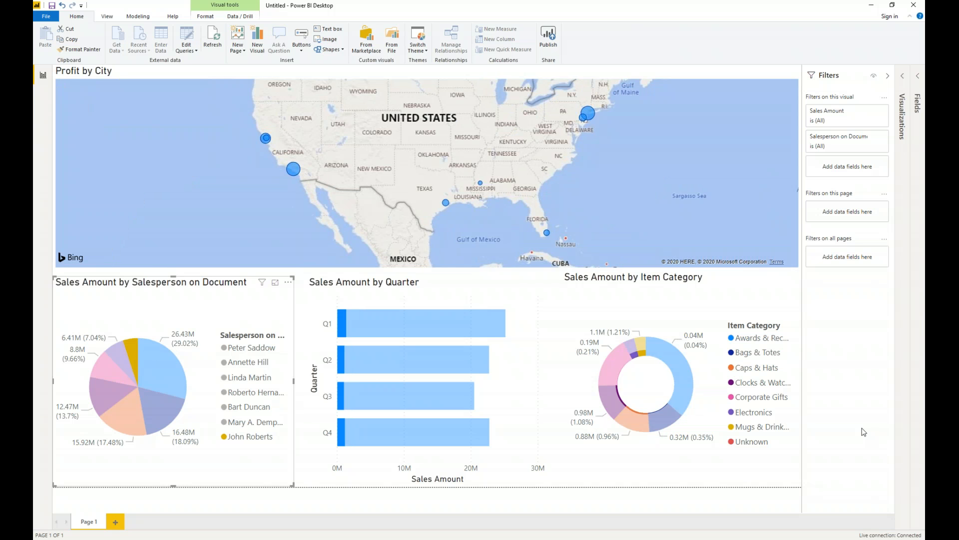
Cross-highlight the report by single quarters in the Sales Amount by Quarter chart, alternating among Q1, Q2, Q3 and Q4.
left_click(390, 350)
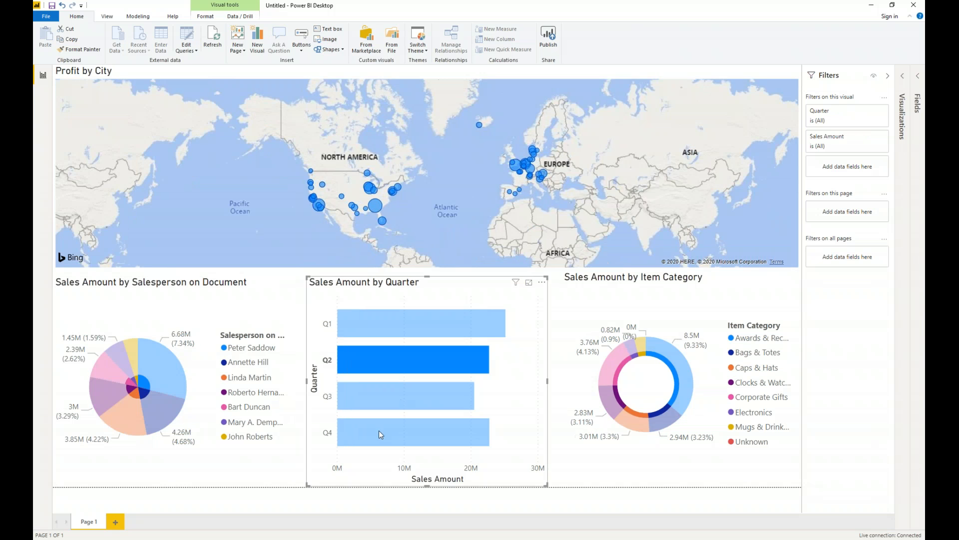
left_click(378, 434)
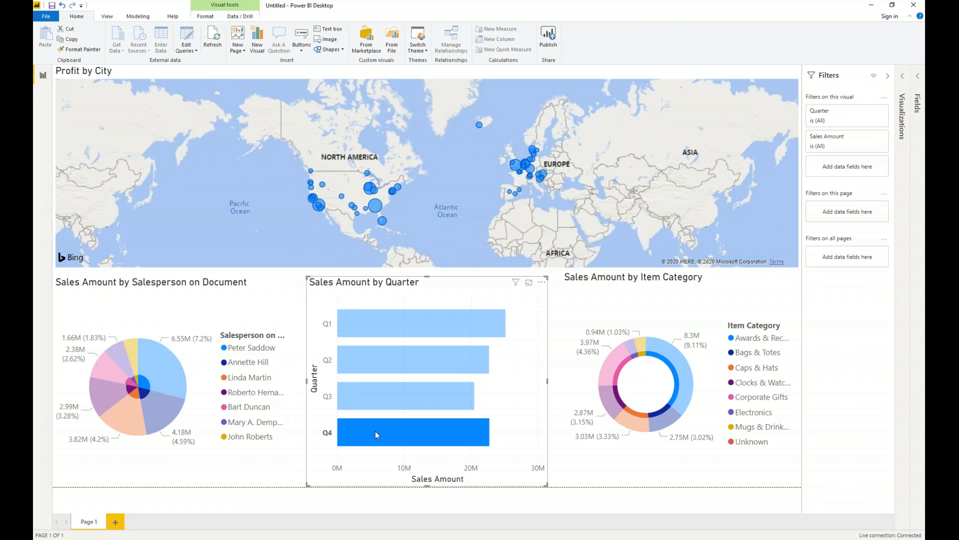
left_click(432, 332)
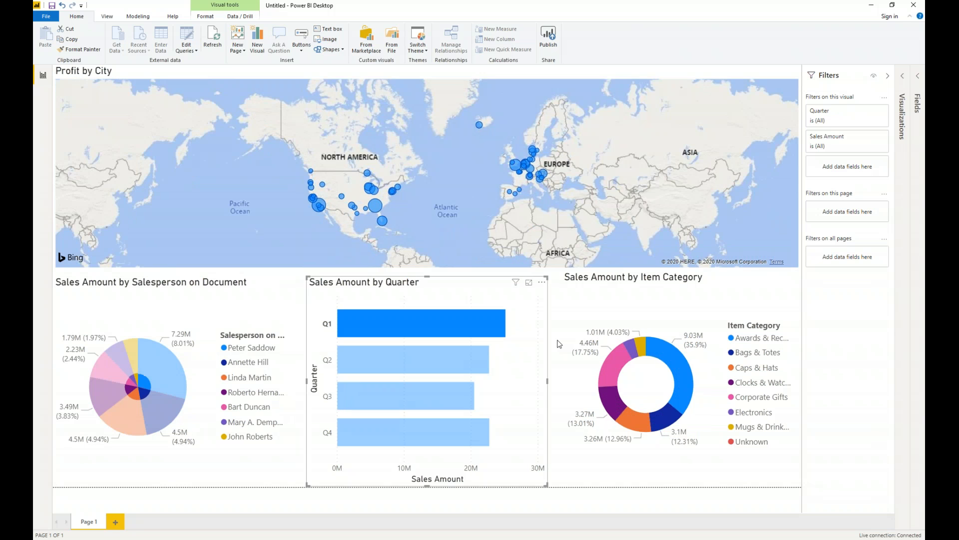
left_click(432, 360)
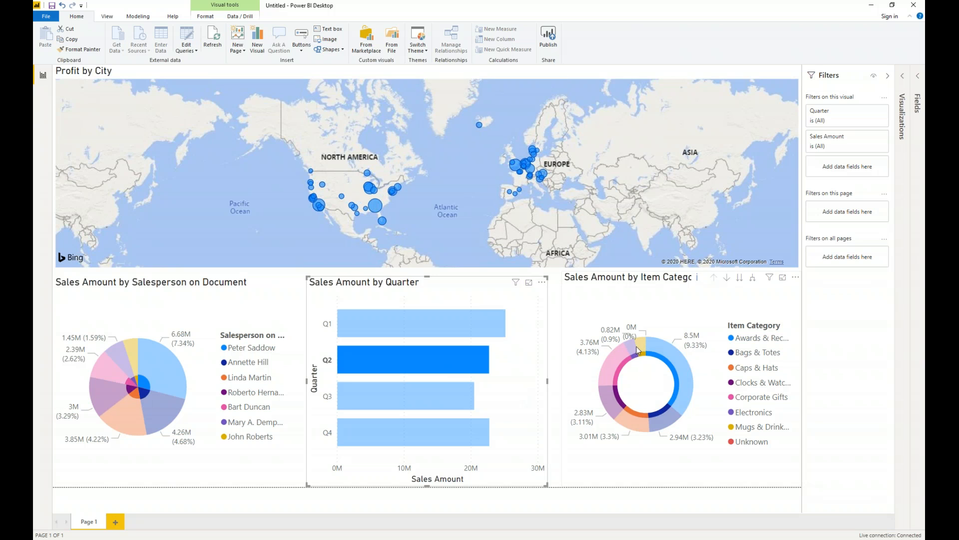
left_click(377, 326)
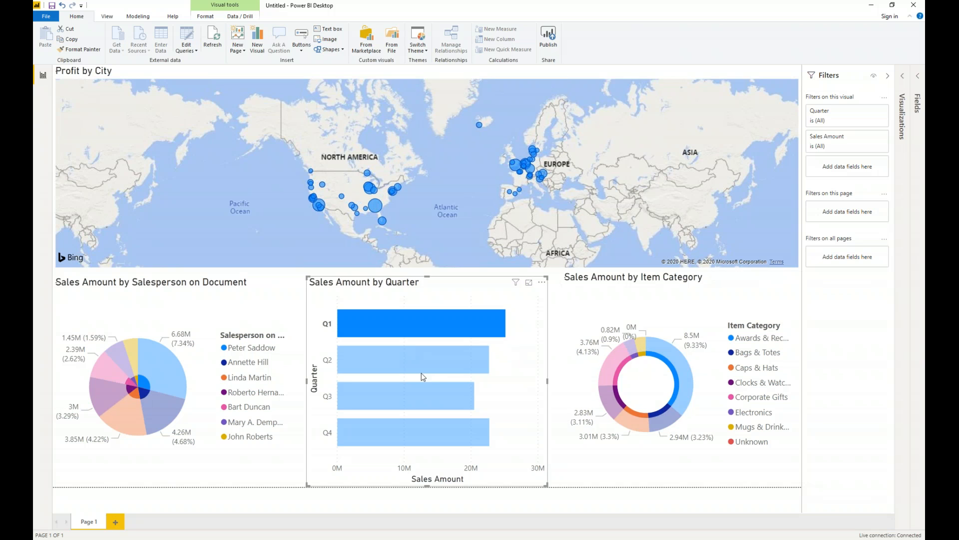
left_click(419, 393)
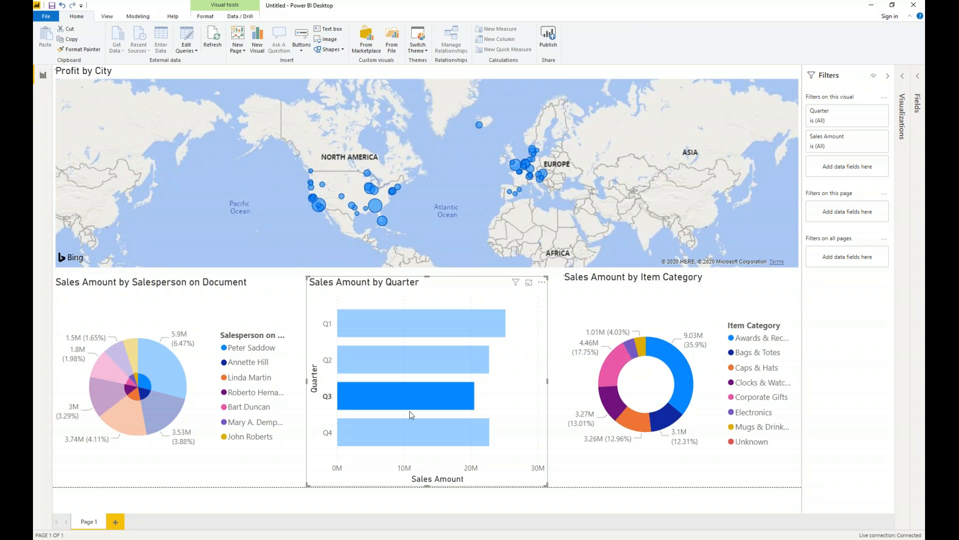
left_click(403, 443)
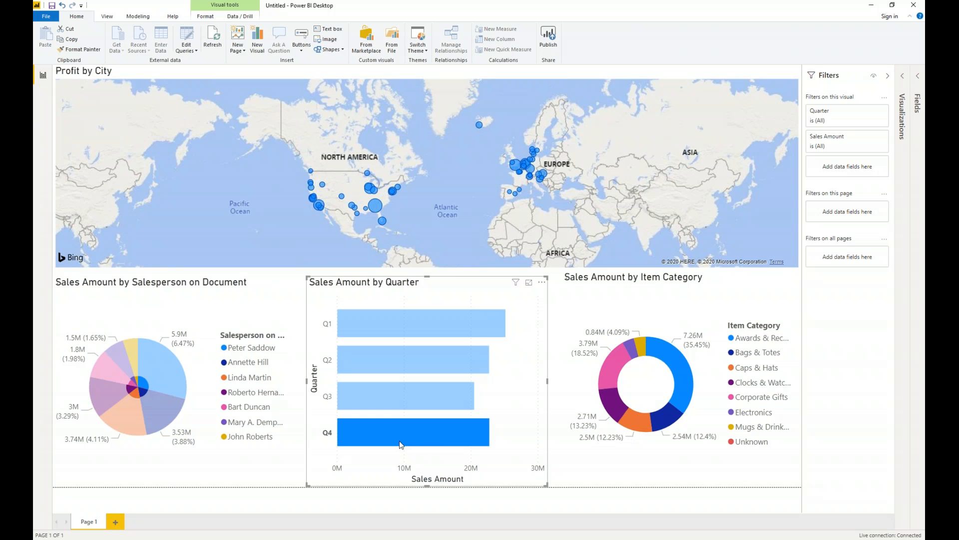
left_click(397, 368)
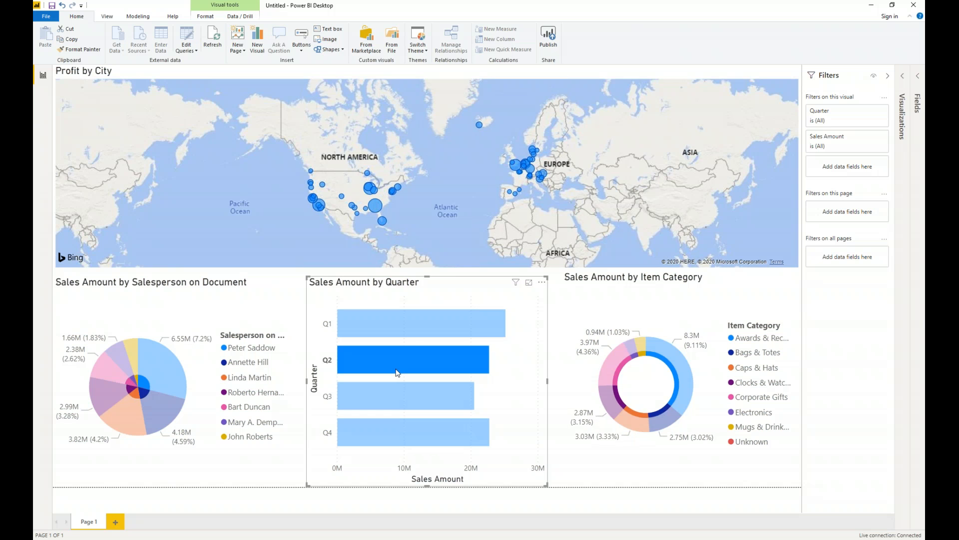
left_click(411, 332)
left_click(401, 405)
left_click(400, 425)
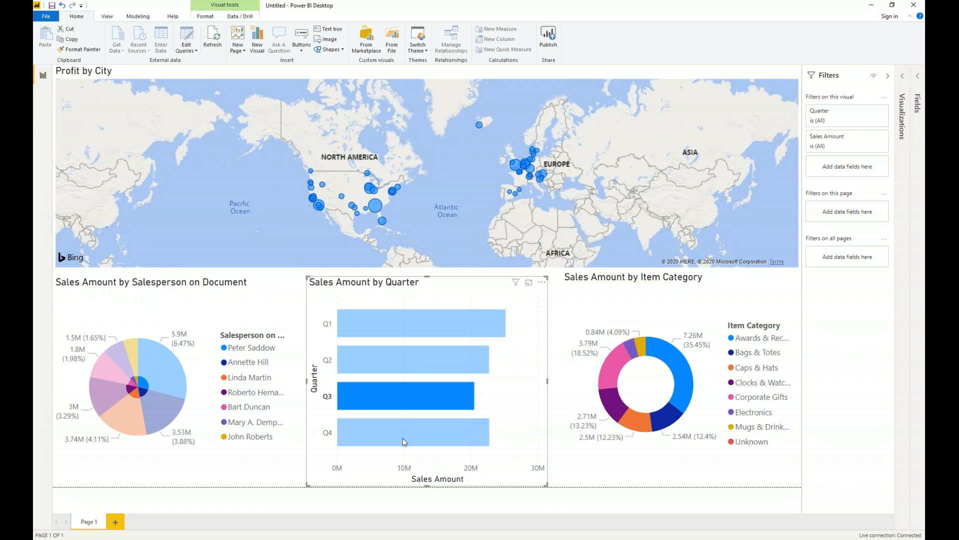
Cross-highlight the report by the largest donut segment and by Bags & Totes, and clear the highlighting.
left_click(682, 398)
mouse_move(667, 419)
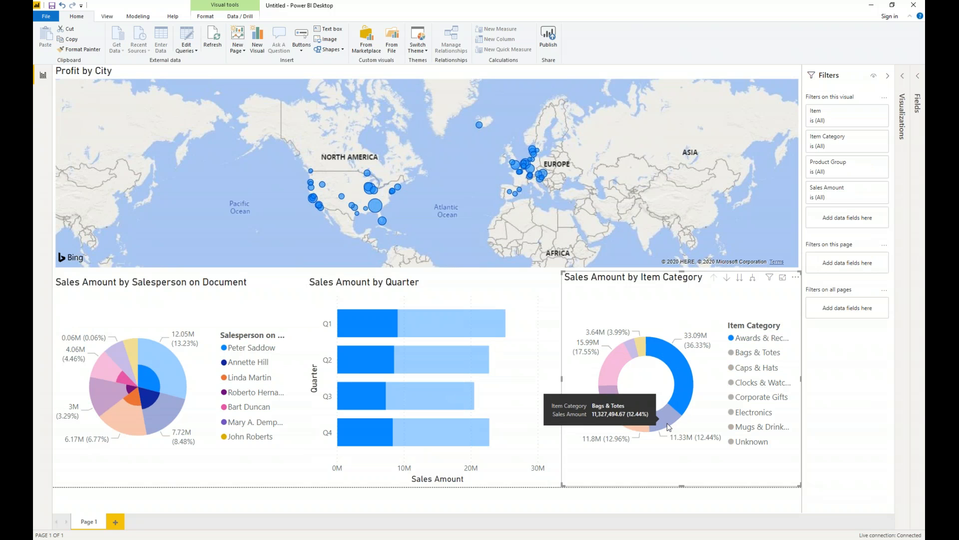
left_click(669, 426)
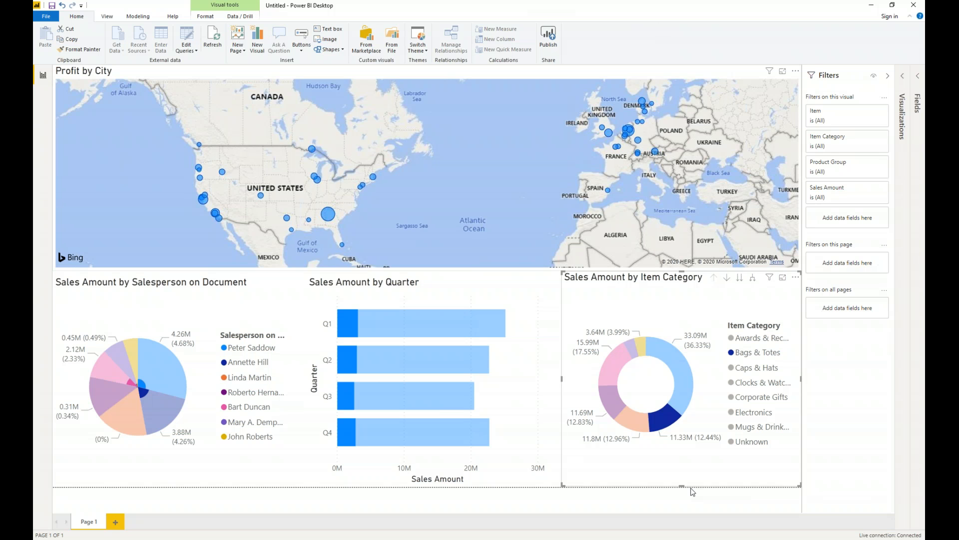
left_click(584, 327)
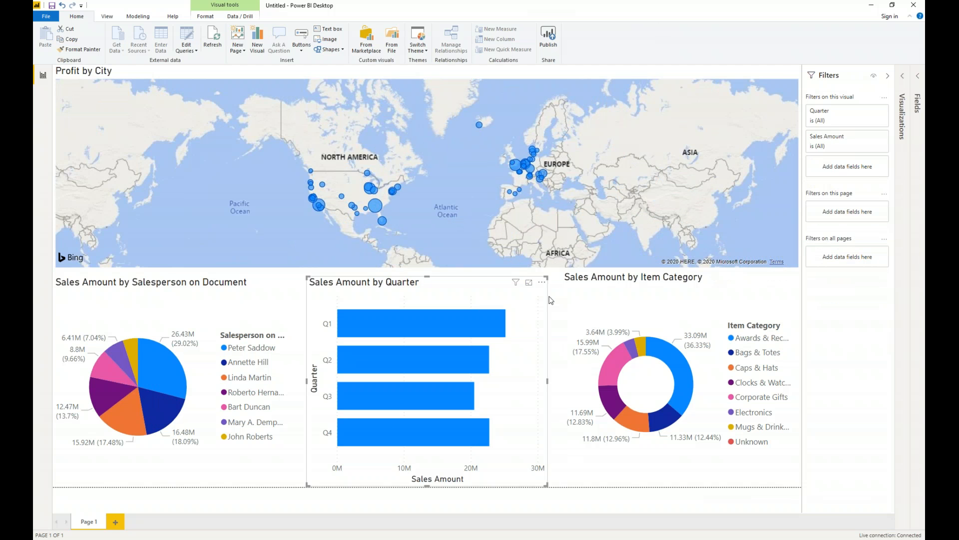
Cross-highlight the report by individual city bubbles on the profit map: the large southeastern United States one, one in England and one in Iceland.
left_click(419, 220)
left_click(371, 203)
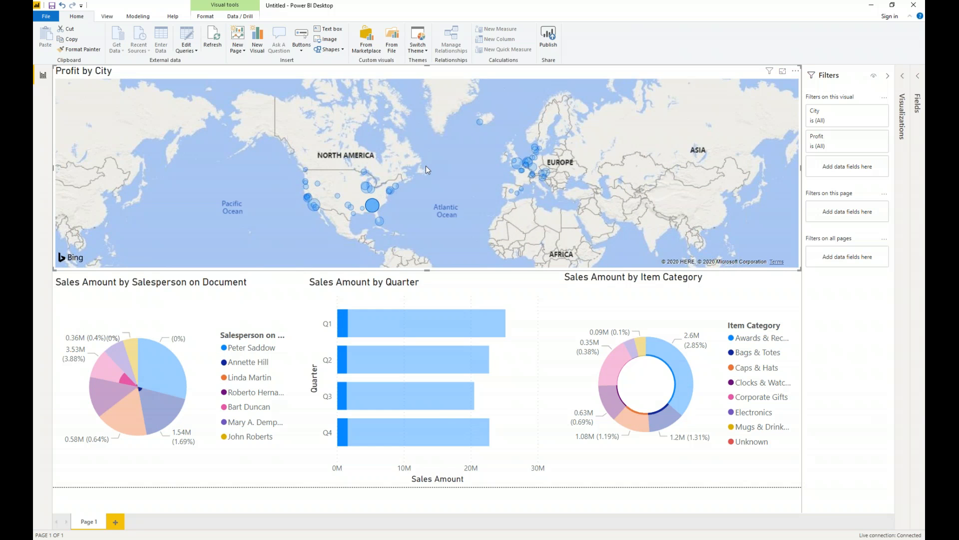
scroll(426, 166, "up", 2)
left_click(570, 120)
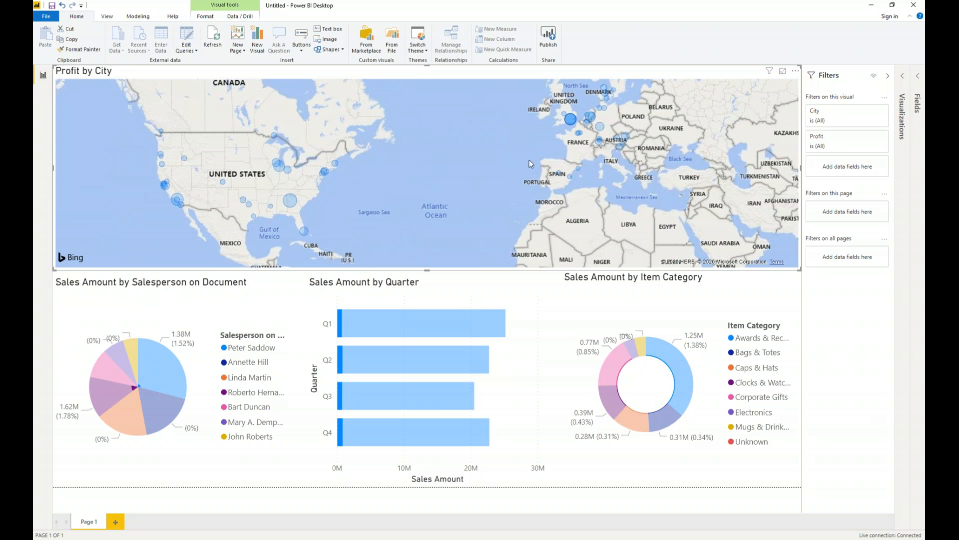
left_click_drag(503, 123, 433, 201)
left_click(427, 117)
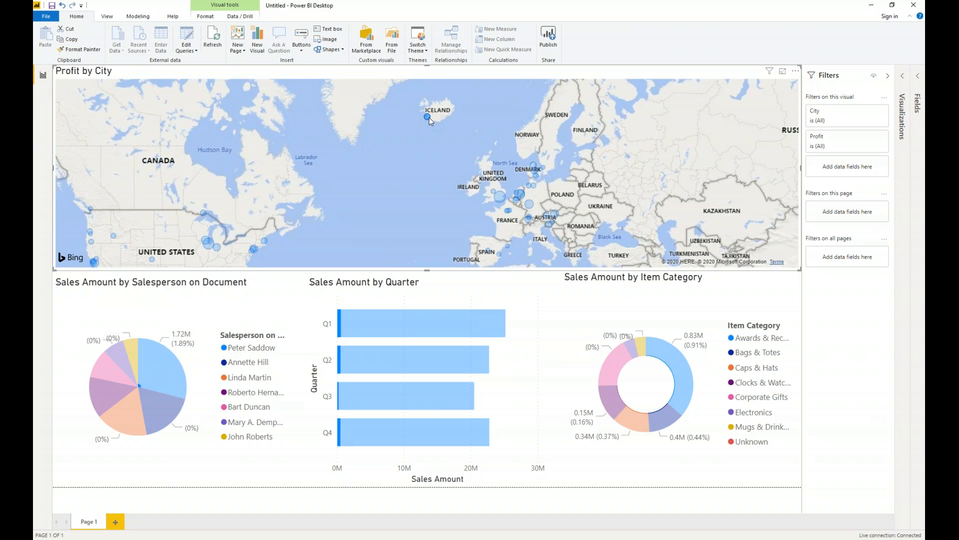
scroll(407, 181, "down", 5)
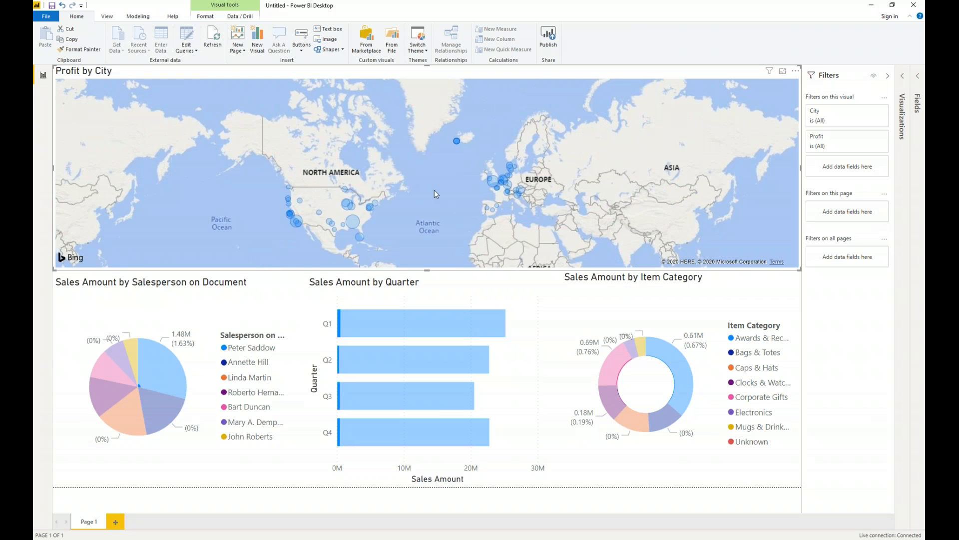
scroll(436, 190, "down", 3)
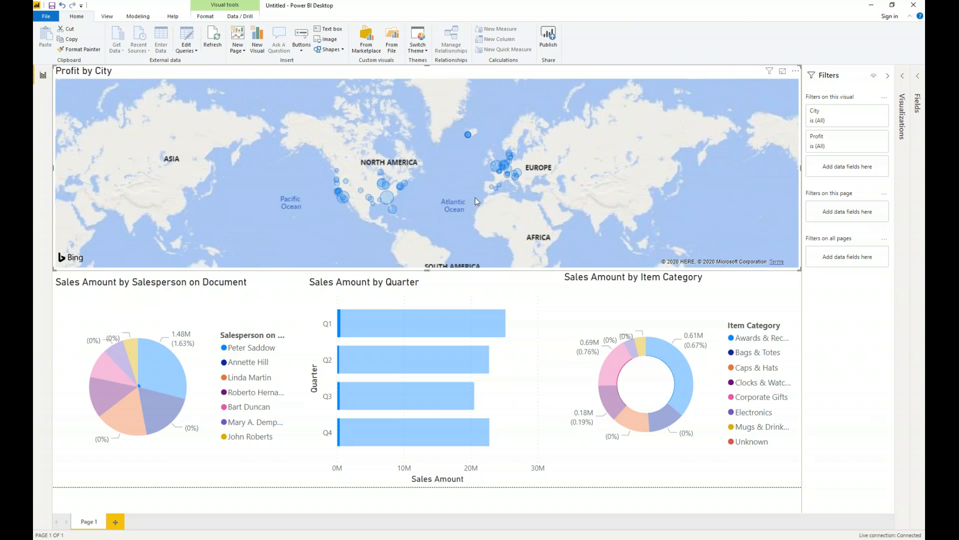
scroll(475, 197, "up", 5)
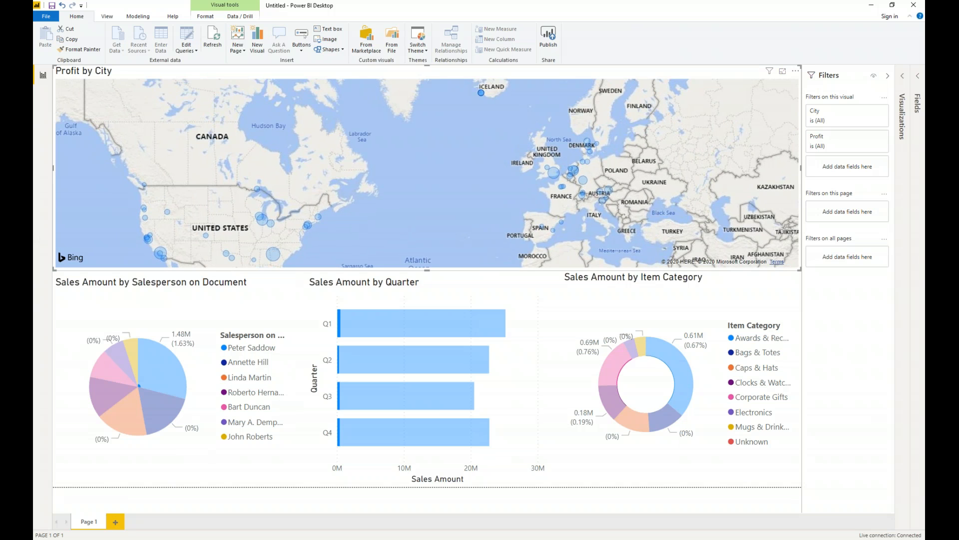
Switch to the Maner Costerisan - Webinar presentation in PowerPoint and display slide 9, the "Questions?" slide.
mouse_move(498, 538)
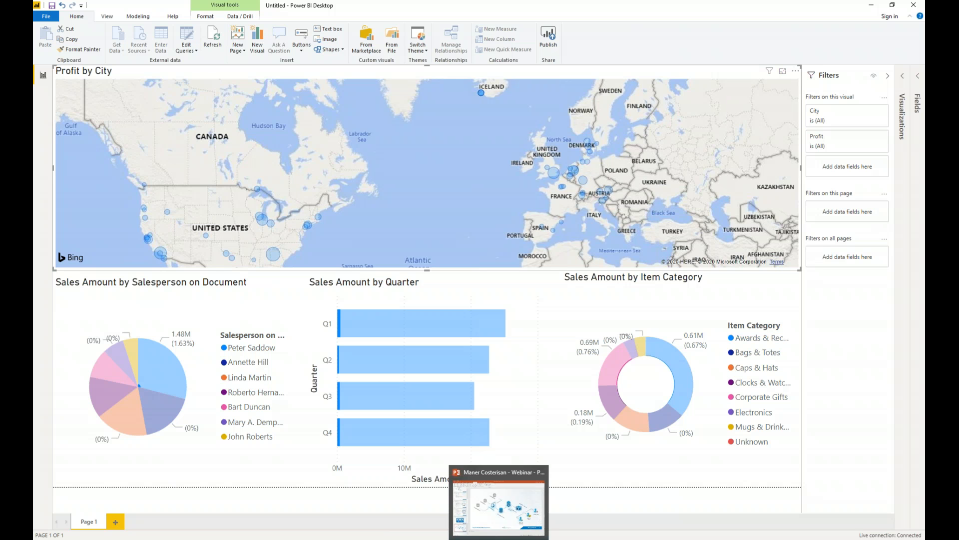
left_click(499, 537)
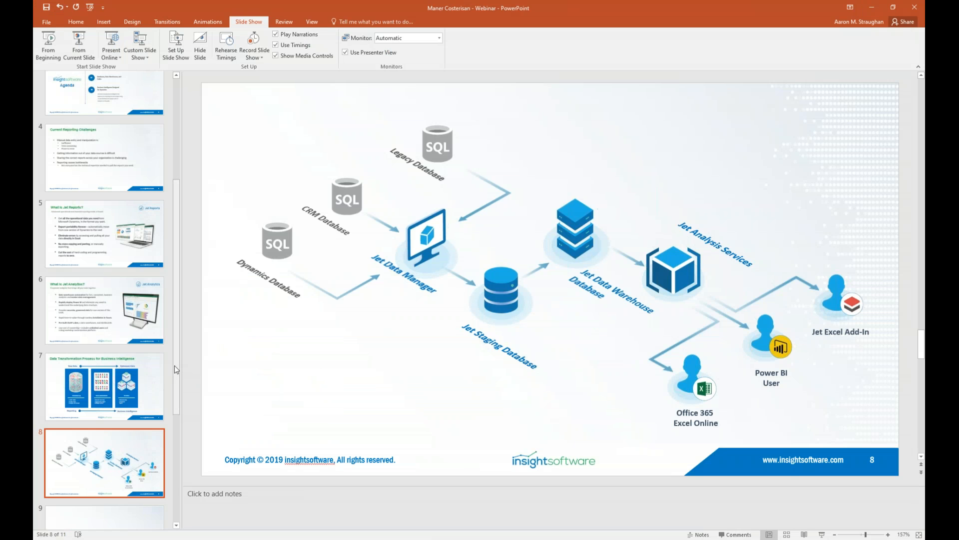
left_click_drag(174, 369, 183, 434)
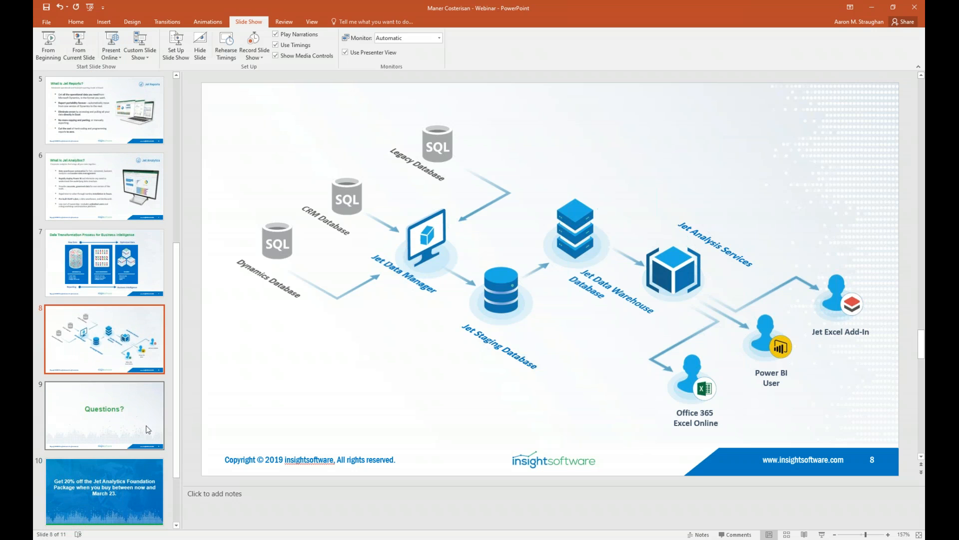
left_click(145, 428)
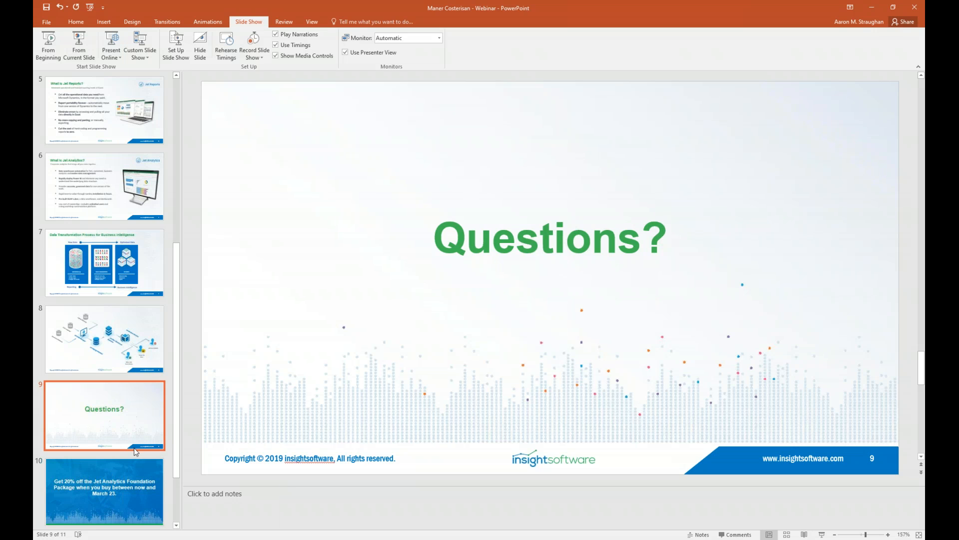
left_click_drag(177, 358, 179, 318)
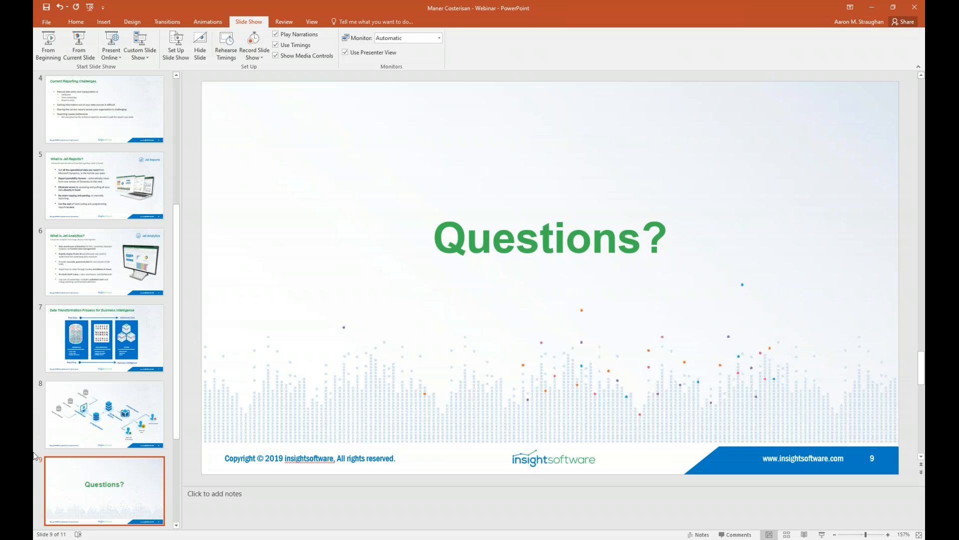